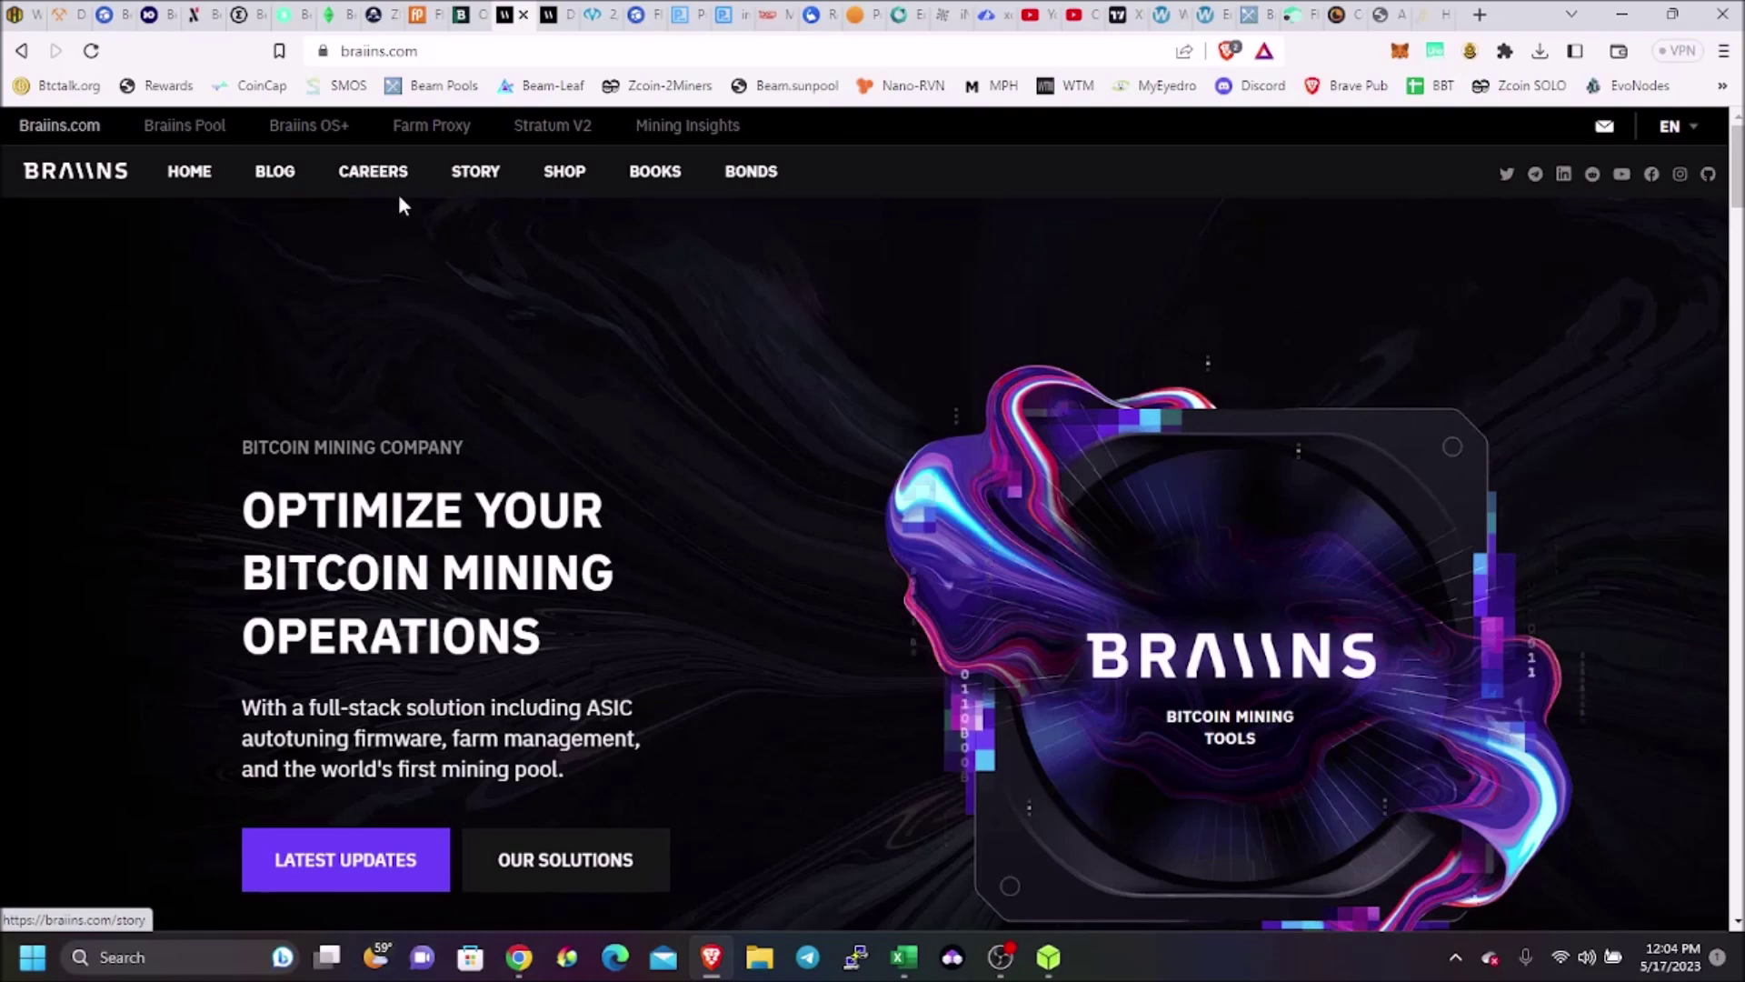
# Go from the Braiins OS+ product page to its download page and expand the Antminer X19 firmware row
pyautogui.click(329, 130)
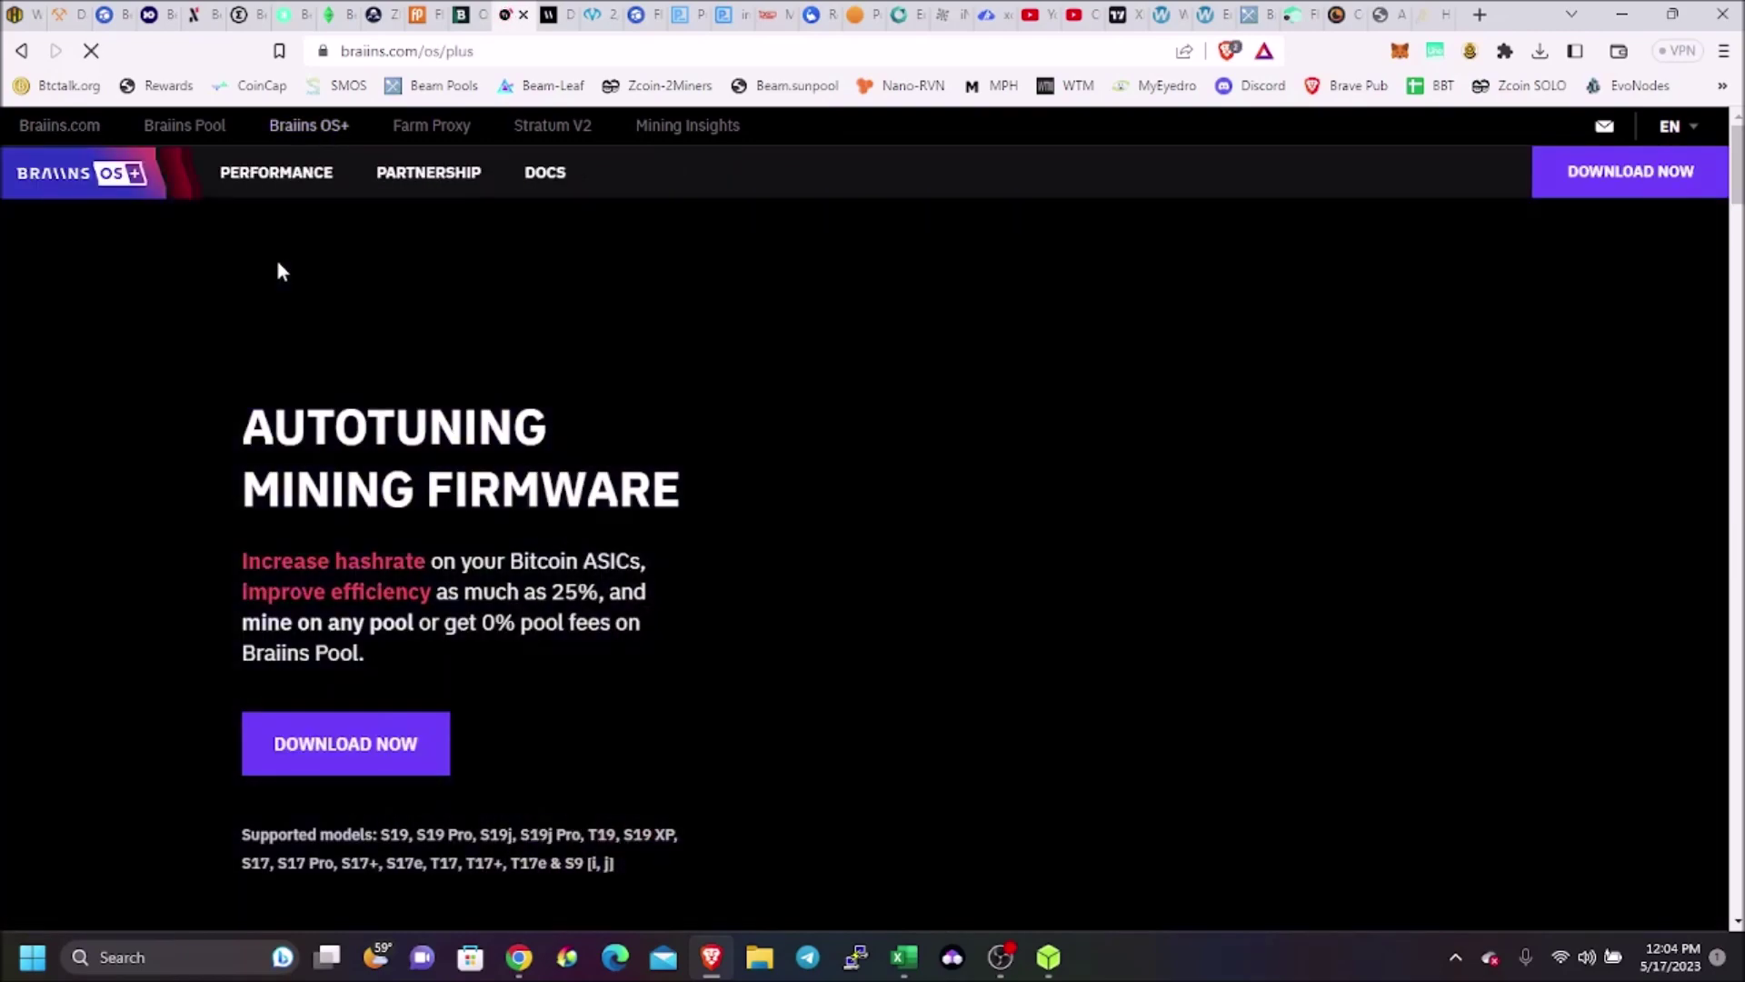
pyautogui.scroll(-1, 460, 506)
pyautogui.click(395, 645)
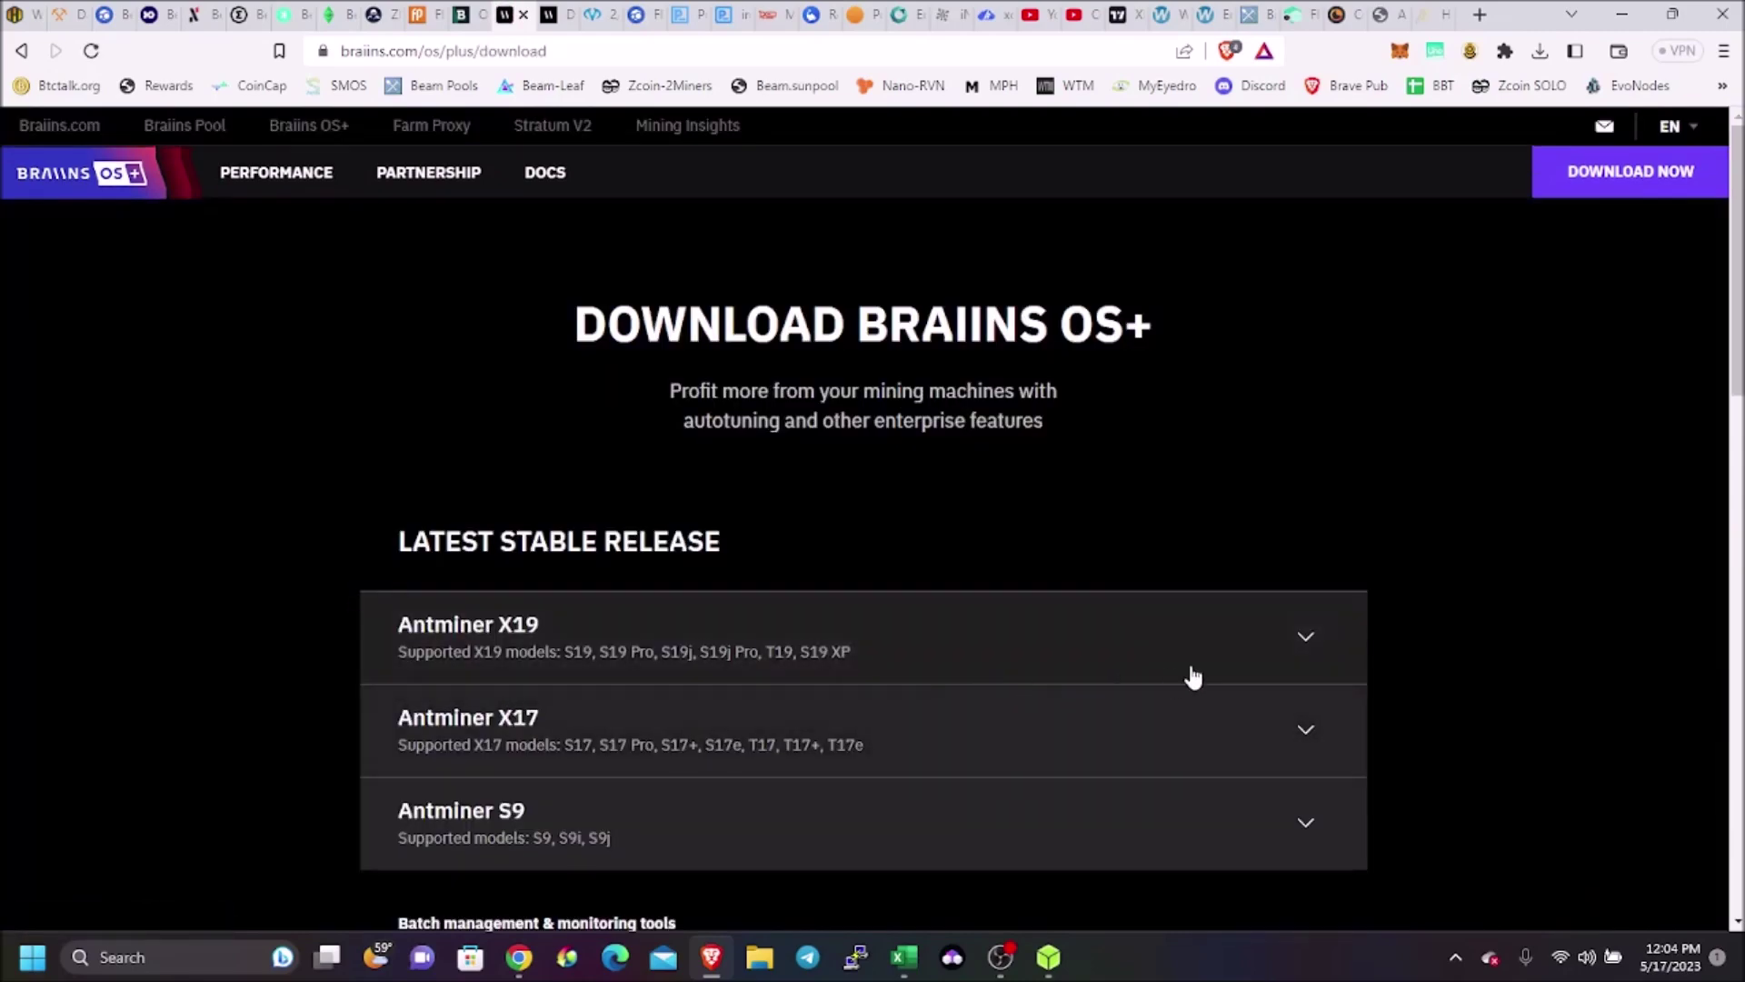
pyautogui.click(1305, 640)
pyautogui.scroll(-2, 874, 609)
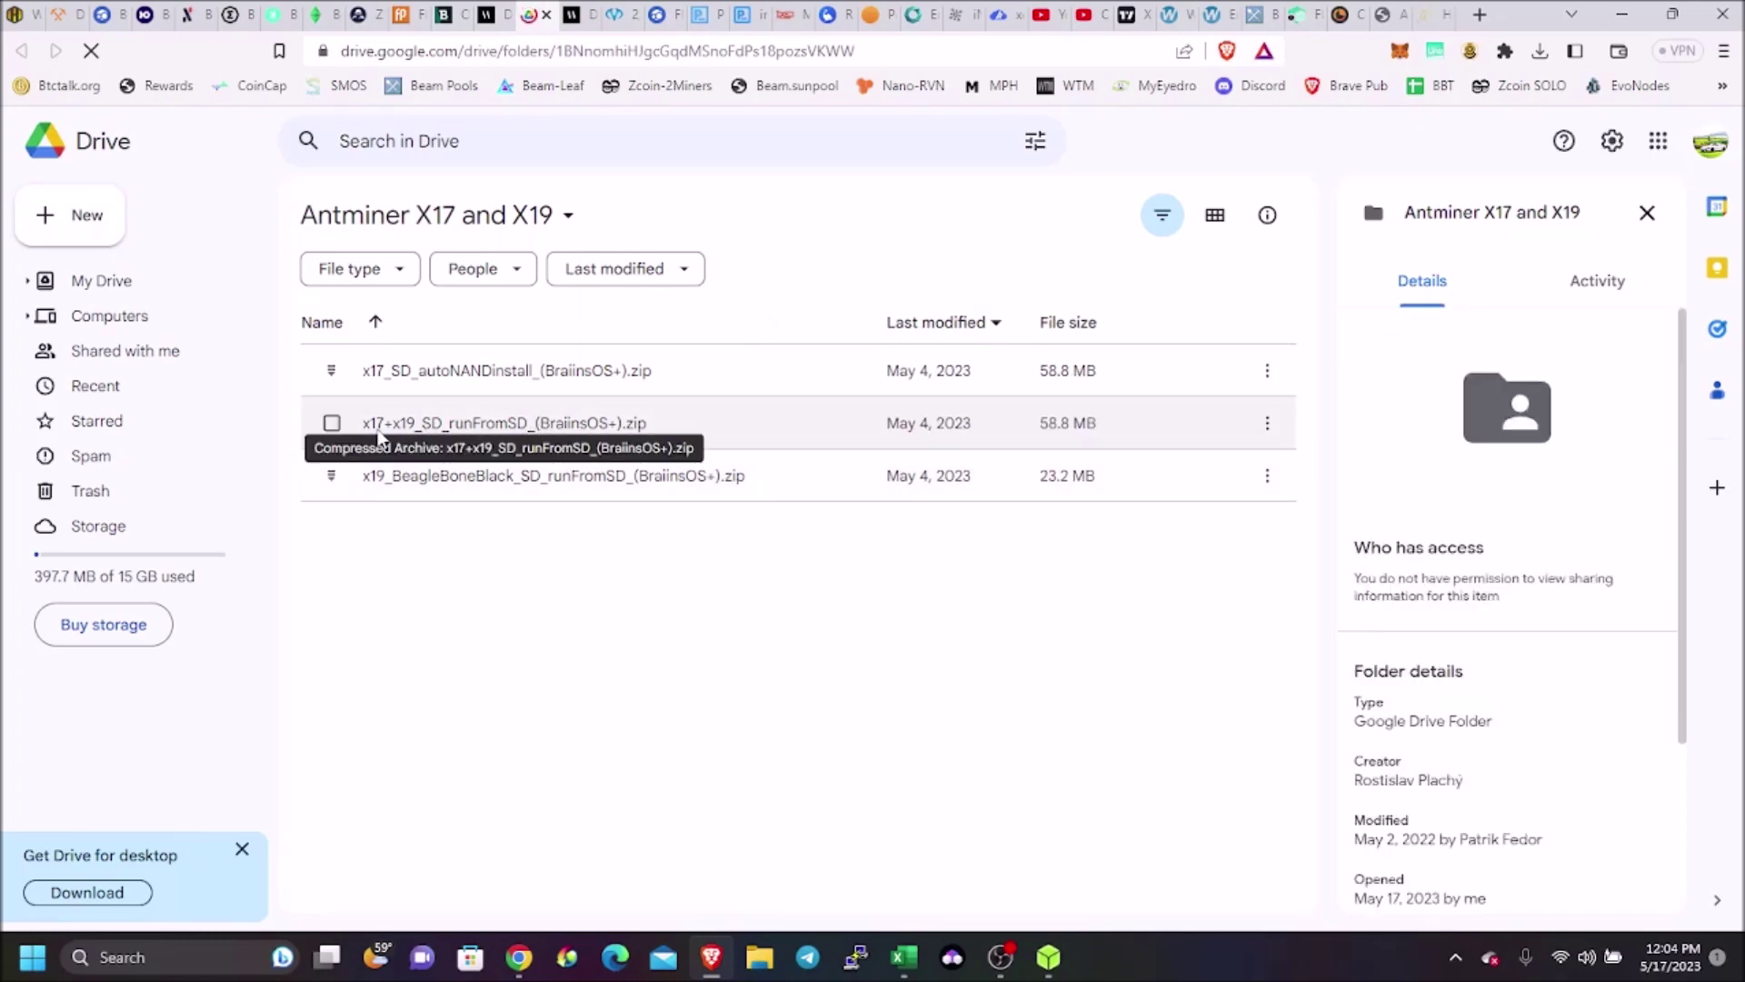
# Save x17+x19_SD_runFromSD_(BraiinsOS+).zip from Google Drive into Downloads, past the virus-scan warning, and close Drive
pyautogui.click(333, 425)
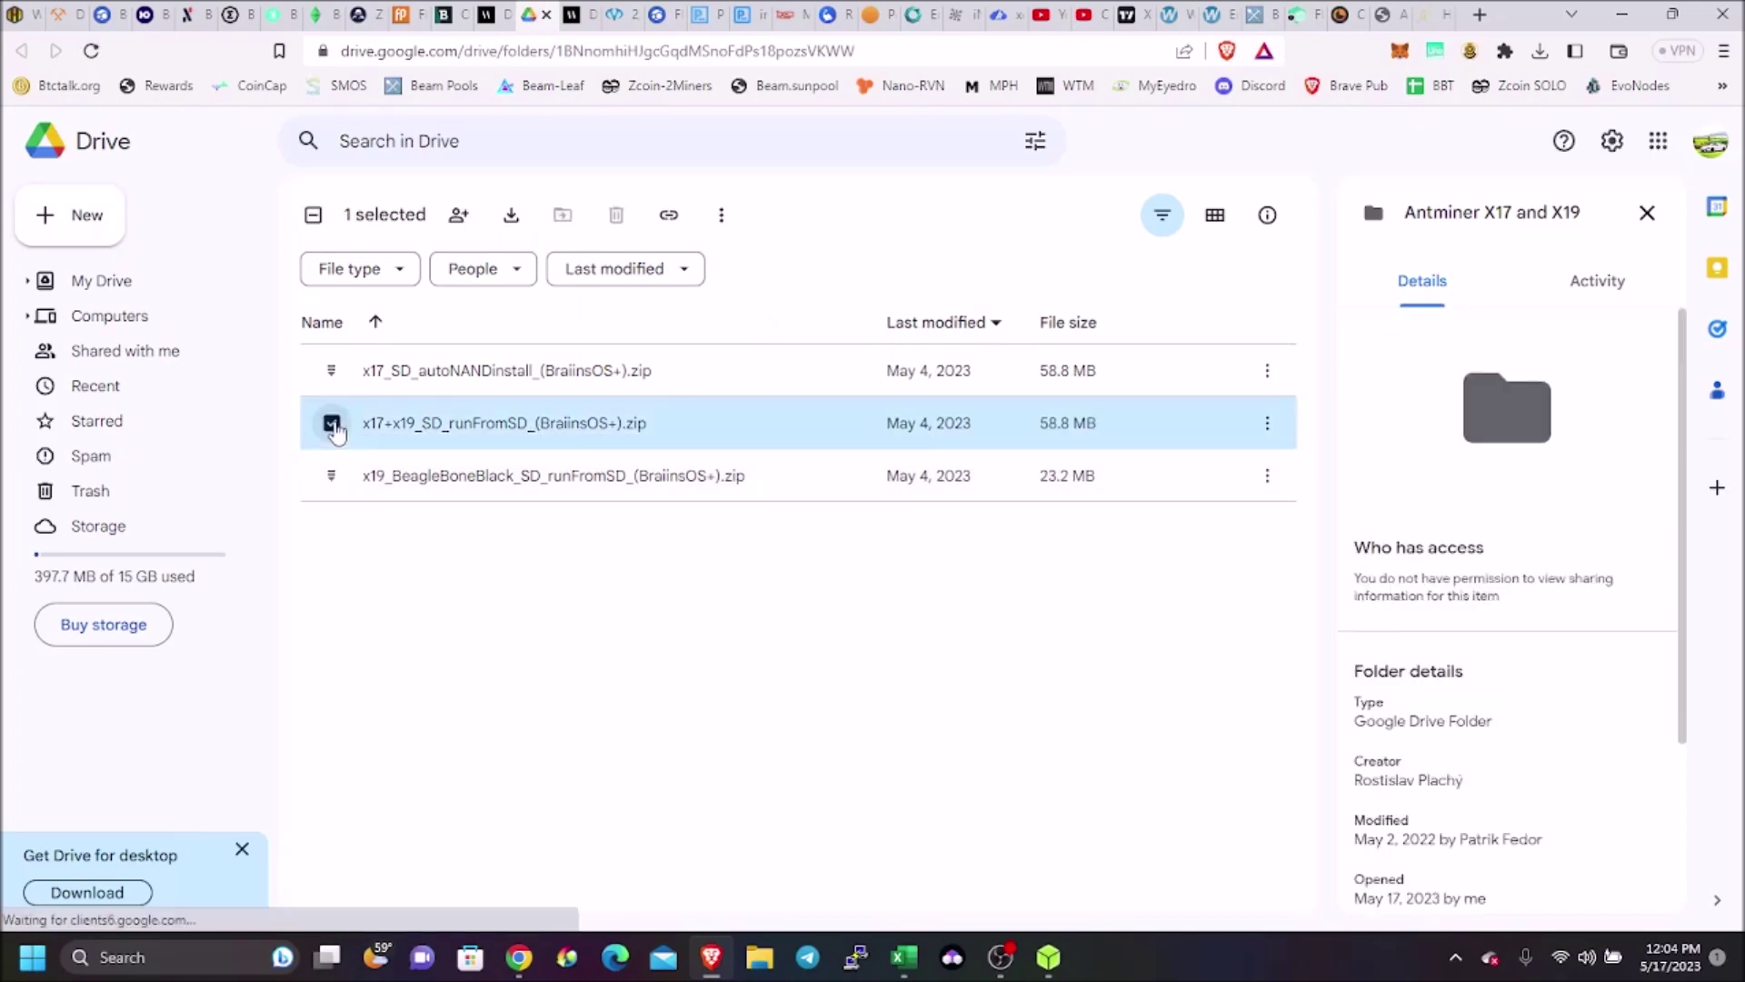
pyautogui.click(1267, 423)
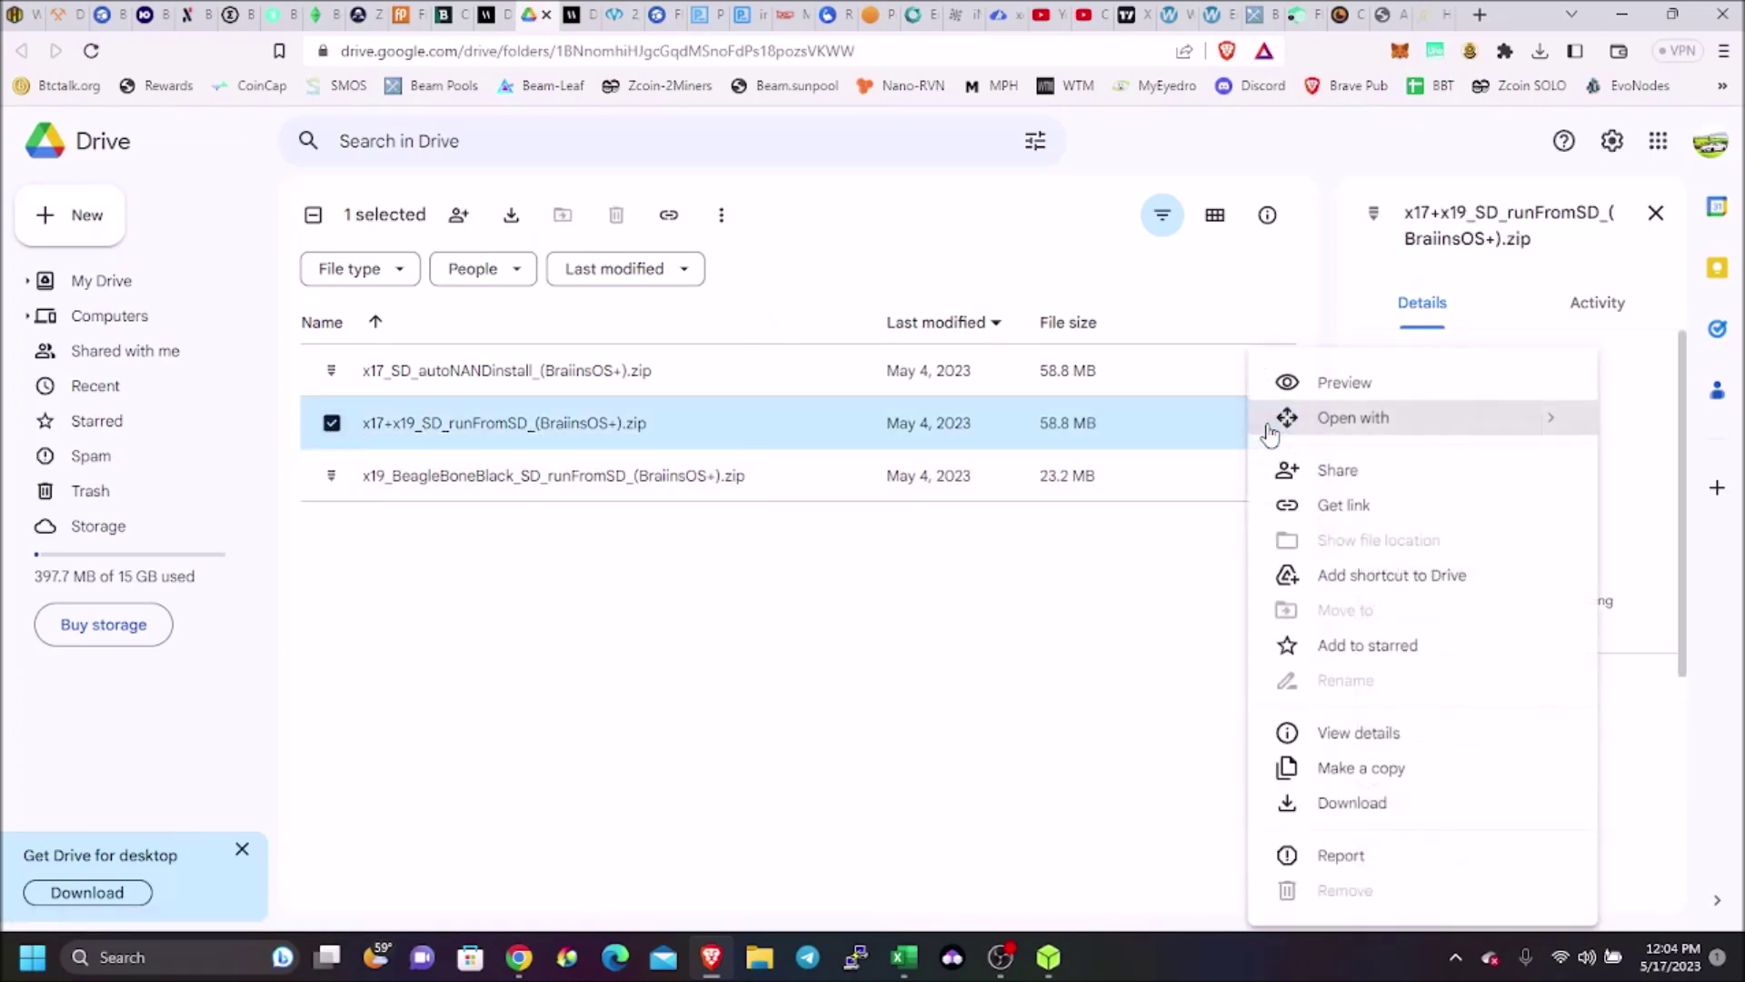
pyautogui.click(1354, 804)
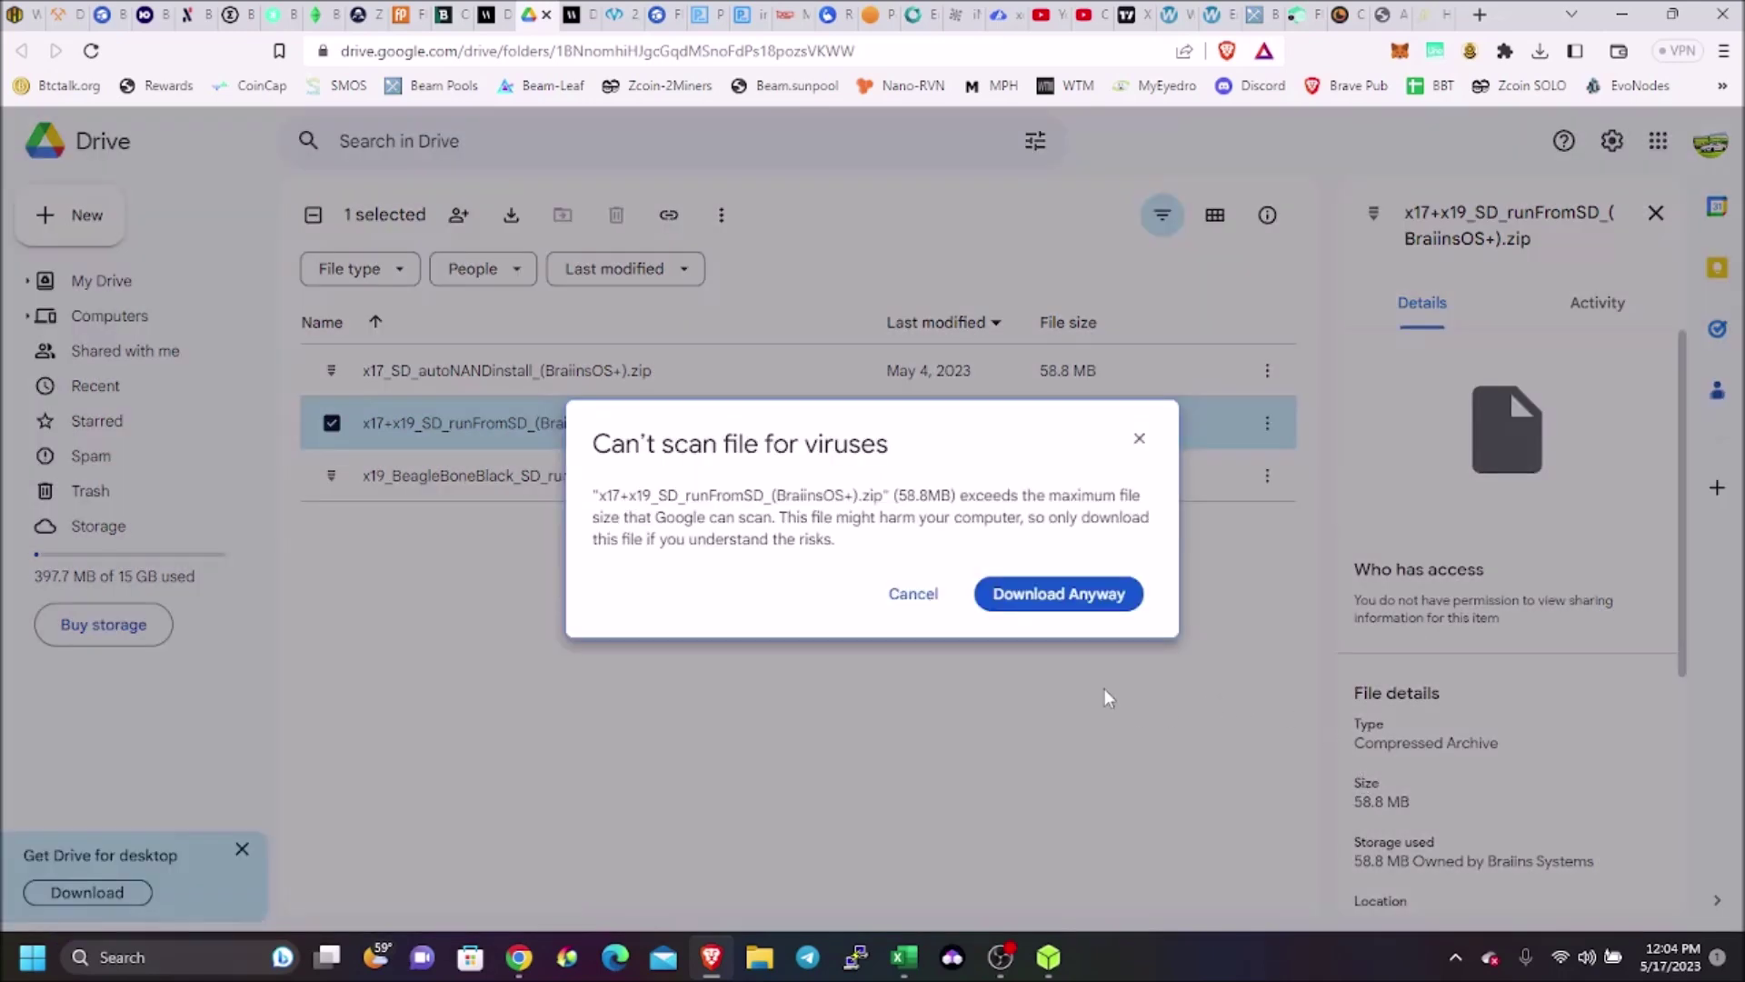
pyautogui.click(1013, 597)
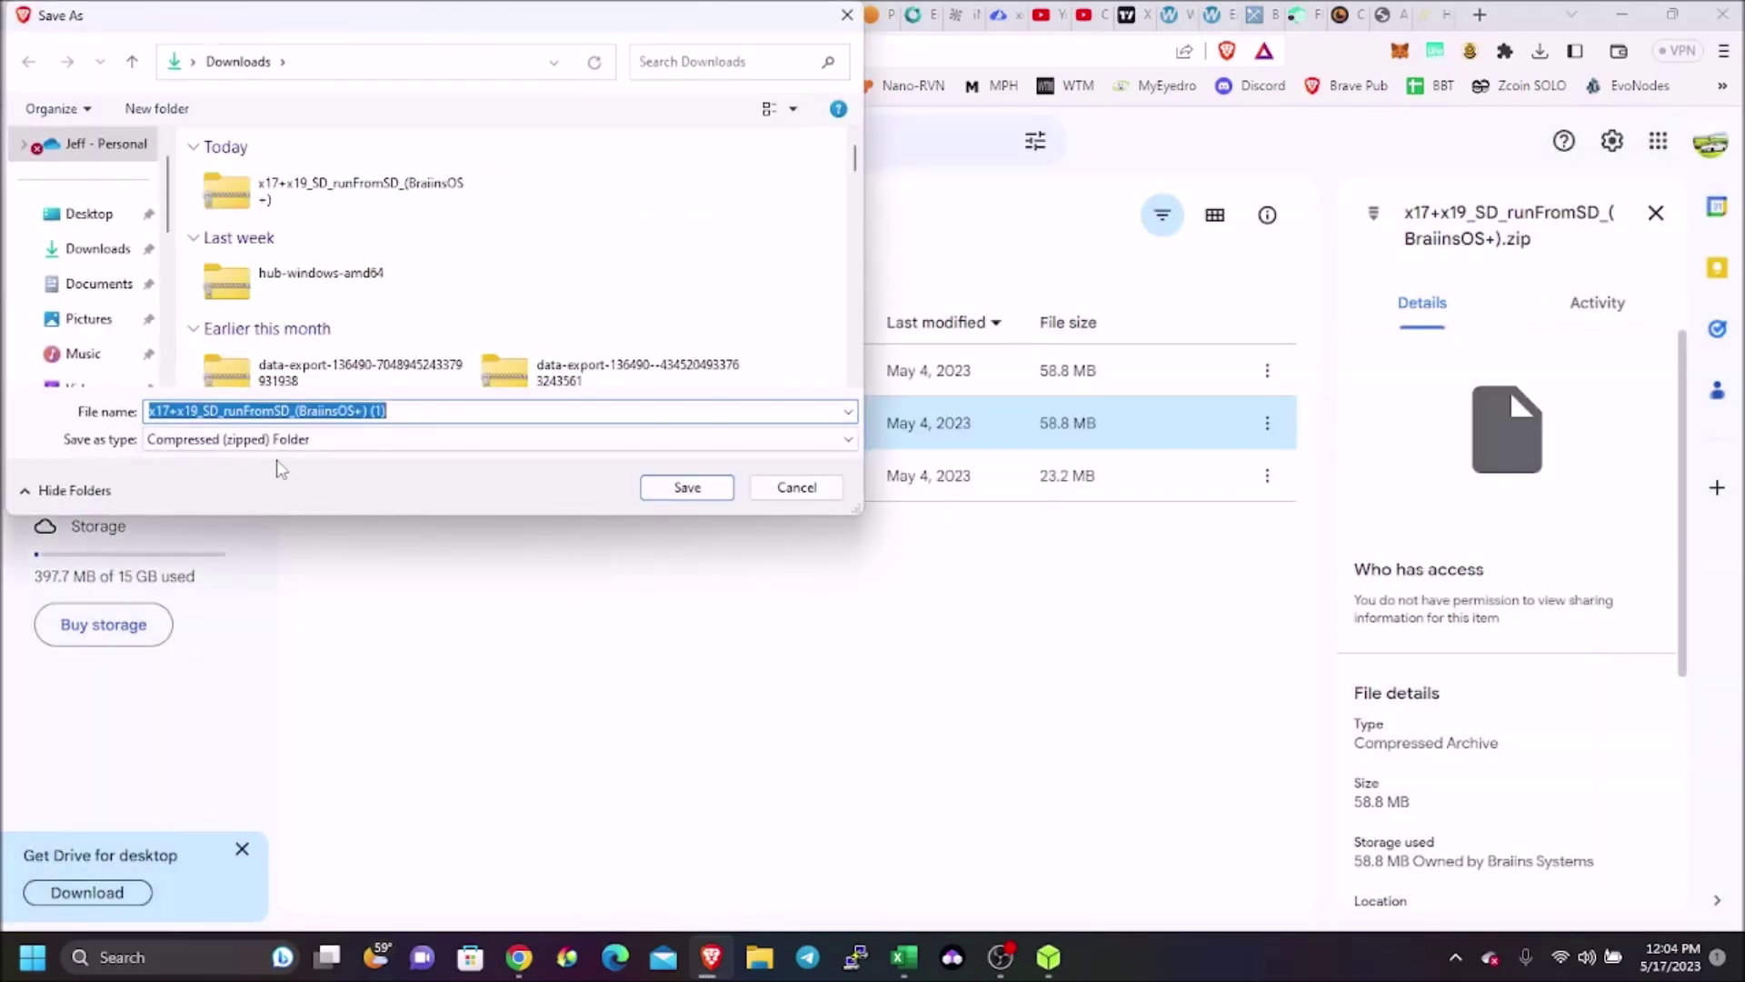
pyautogui.click(682, 491)
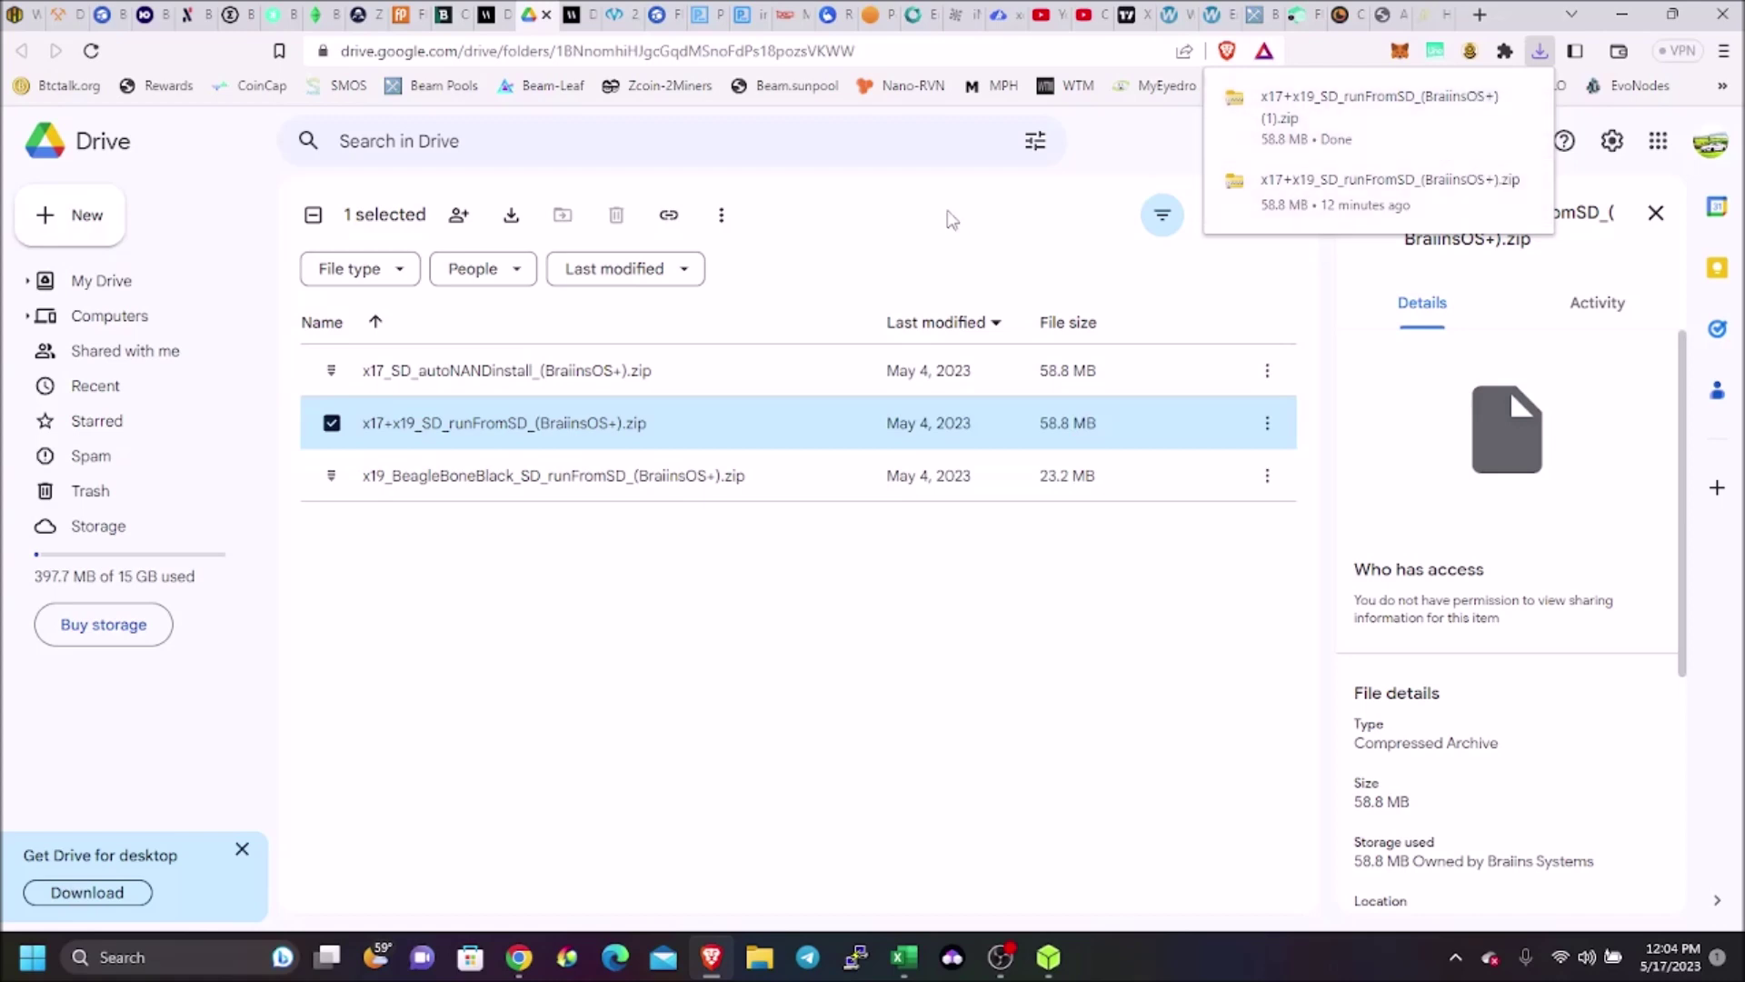
pyautogui.click(546, 23)
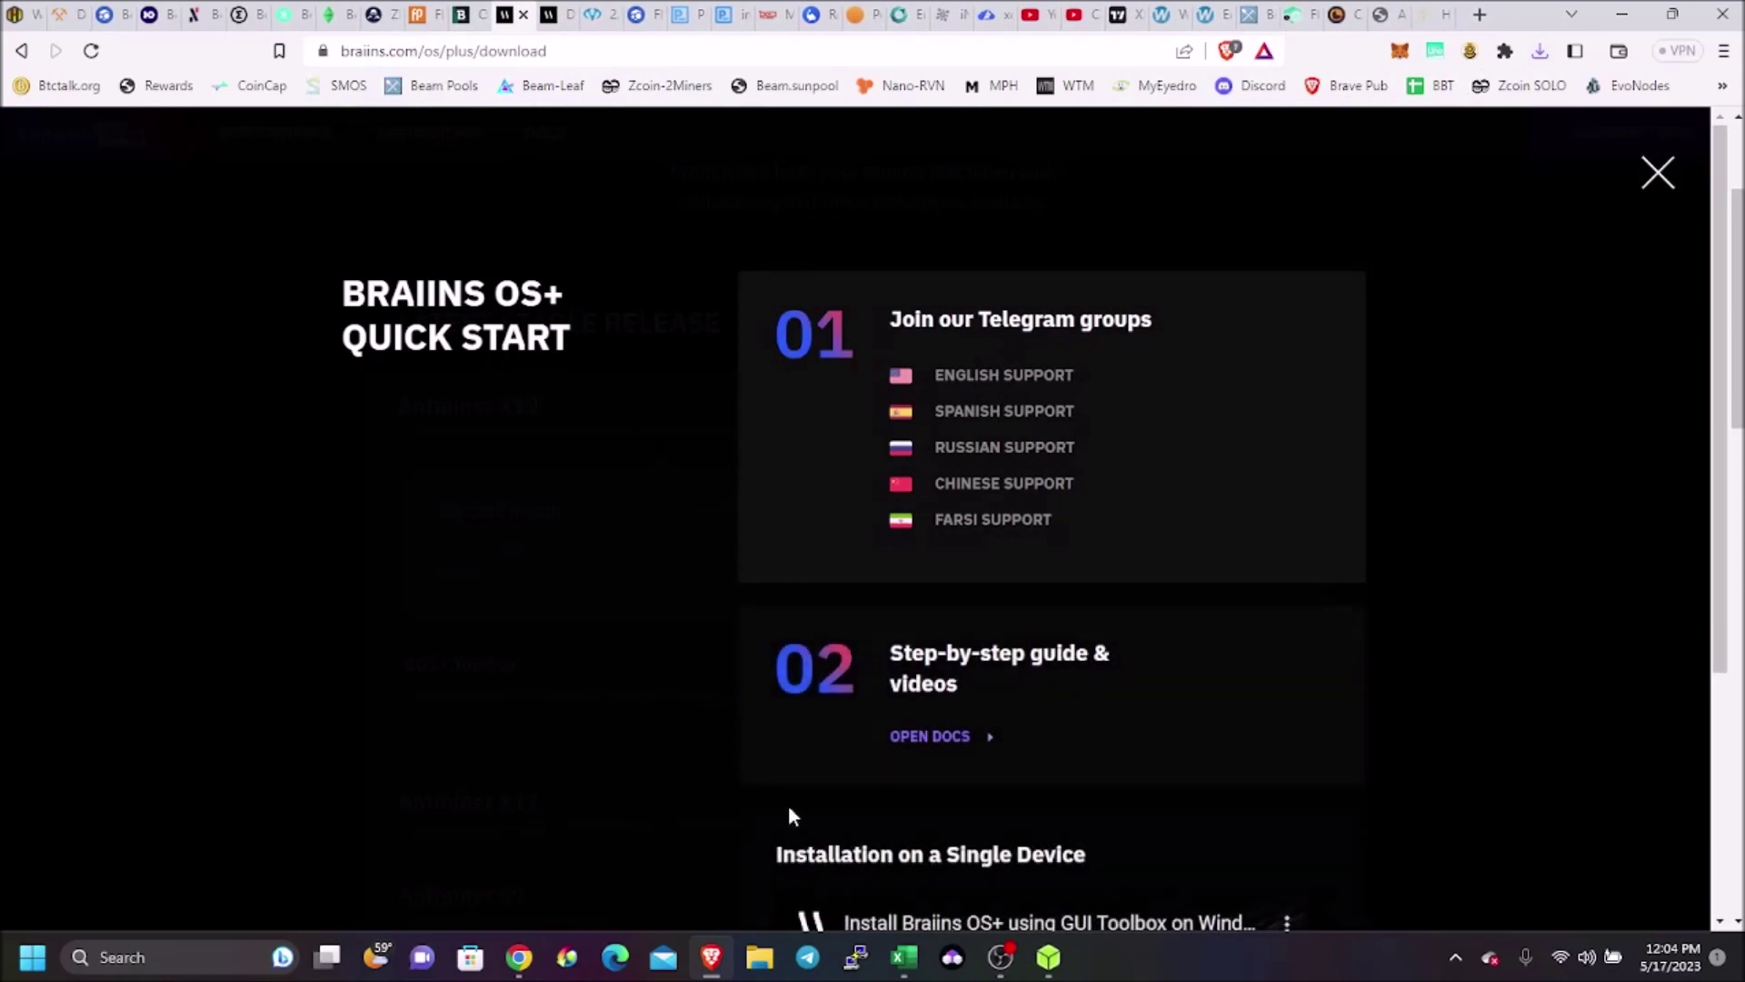
# In Downloads, look inside the x17+x19_SD_runFromSD_(BraiinsOS+) zip to read its braiins-os file names
pyautogui.click(769, 969)
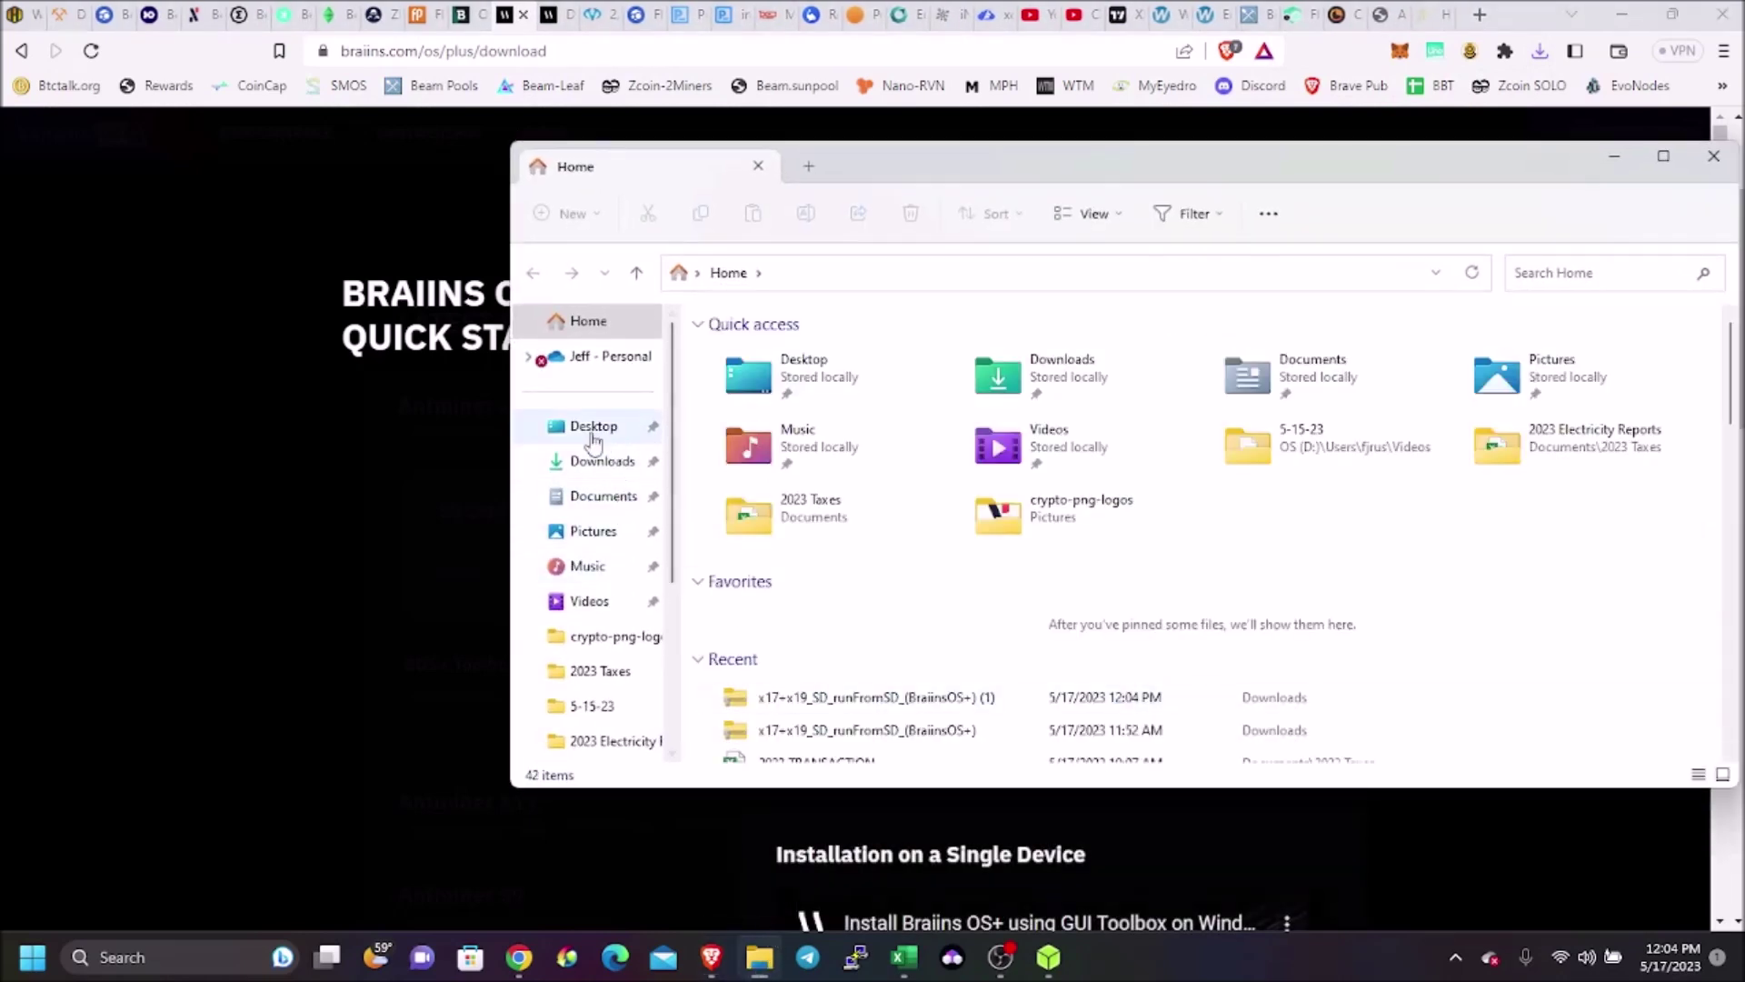
pyautogui.click(595, 463)
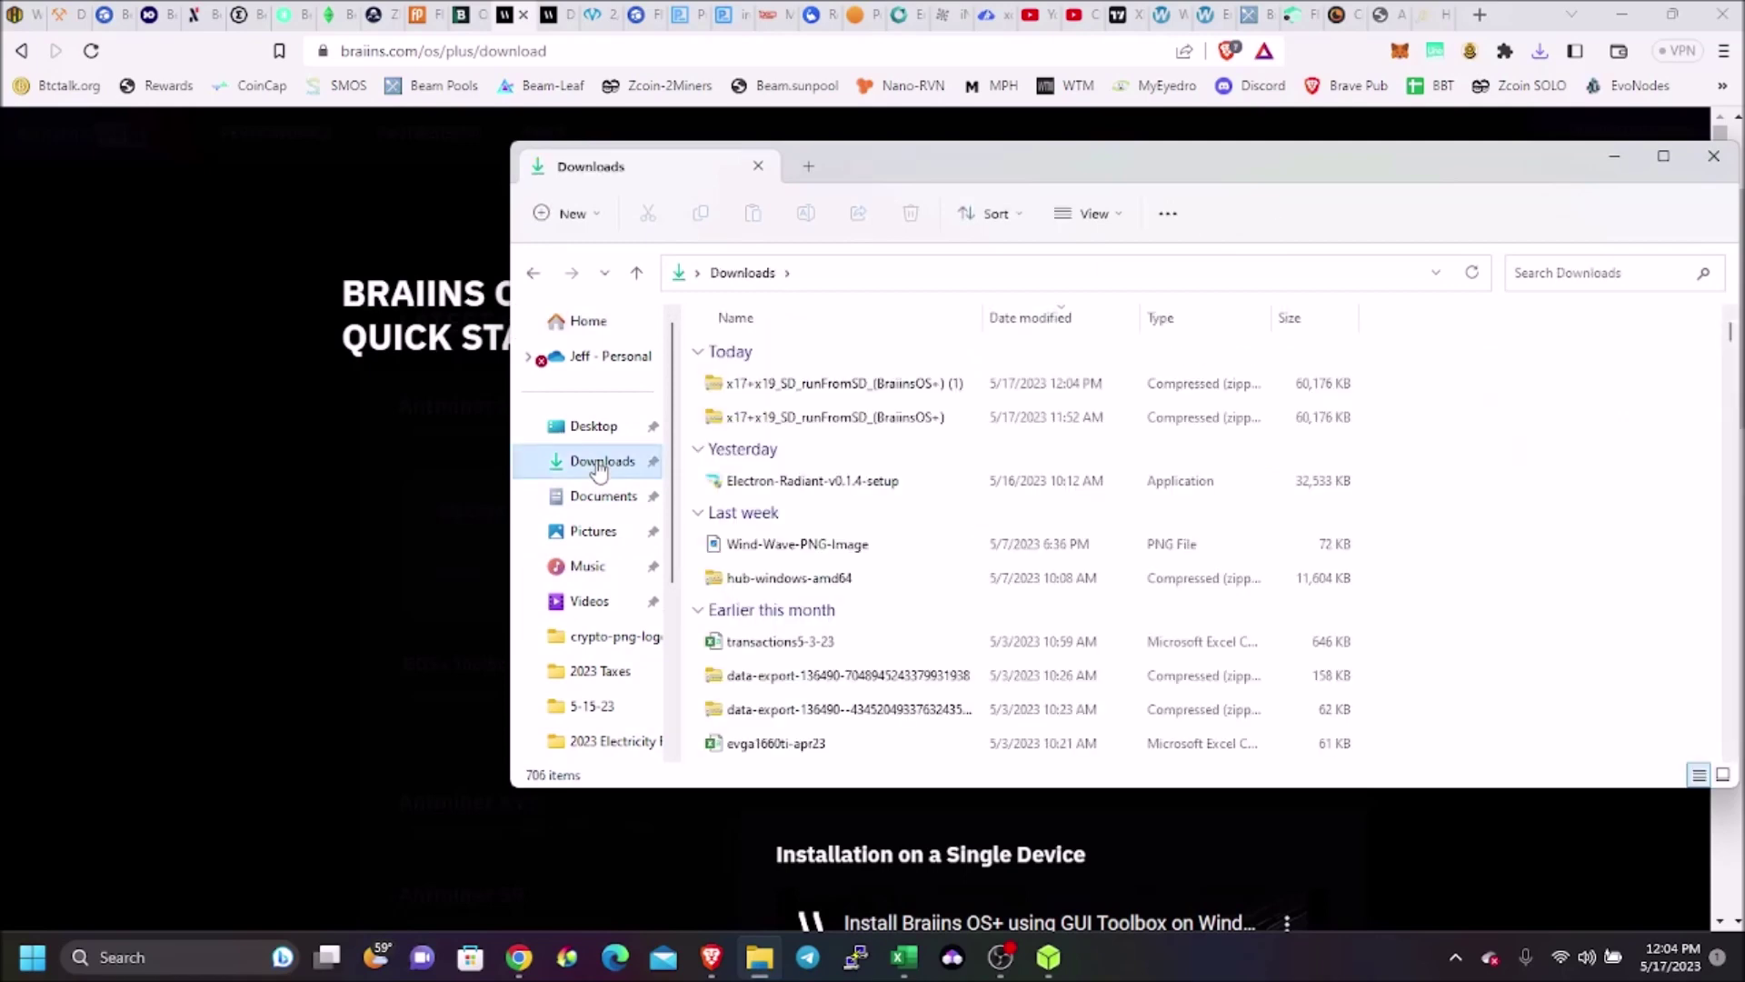
pyautogui.click(826, 418)
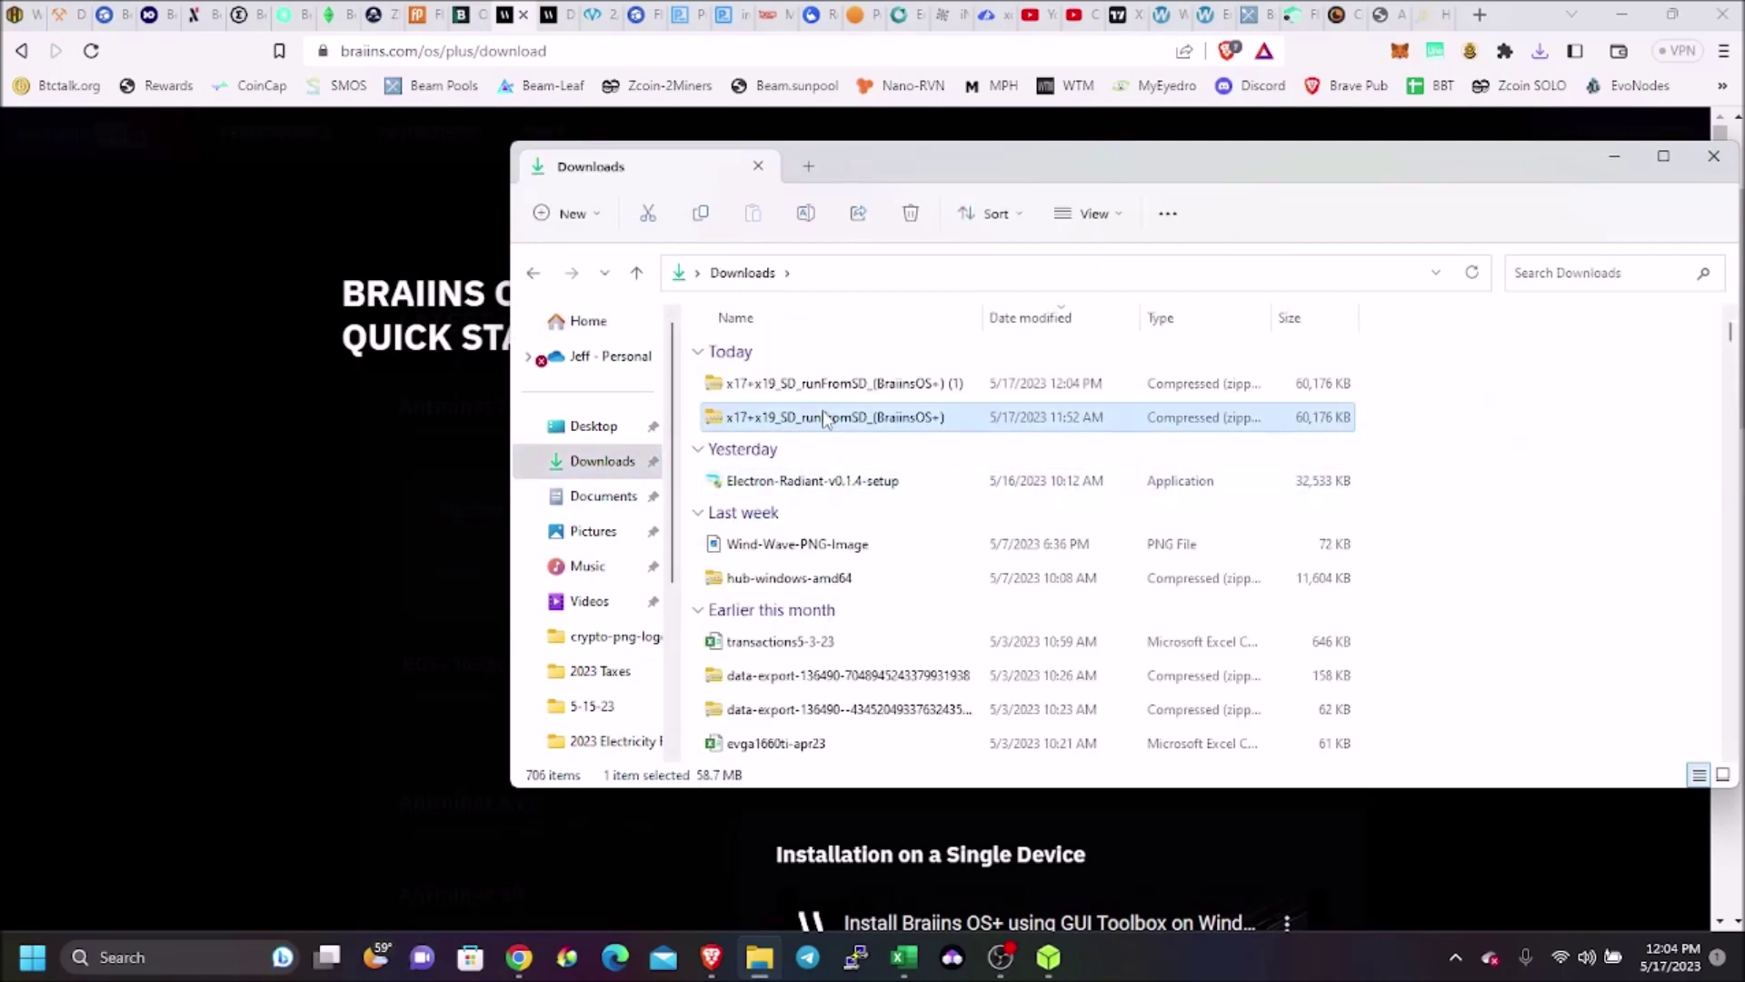
pyautogui.doubleClick(824, 420)
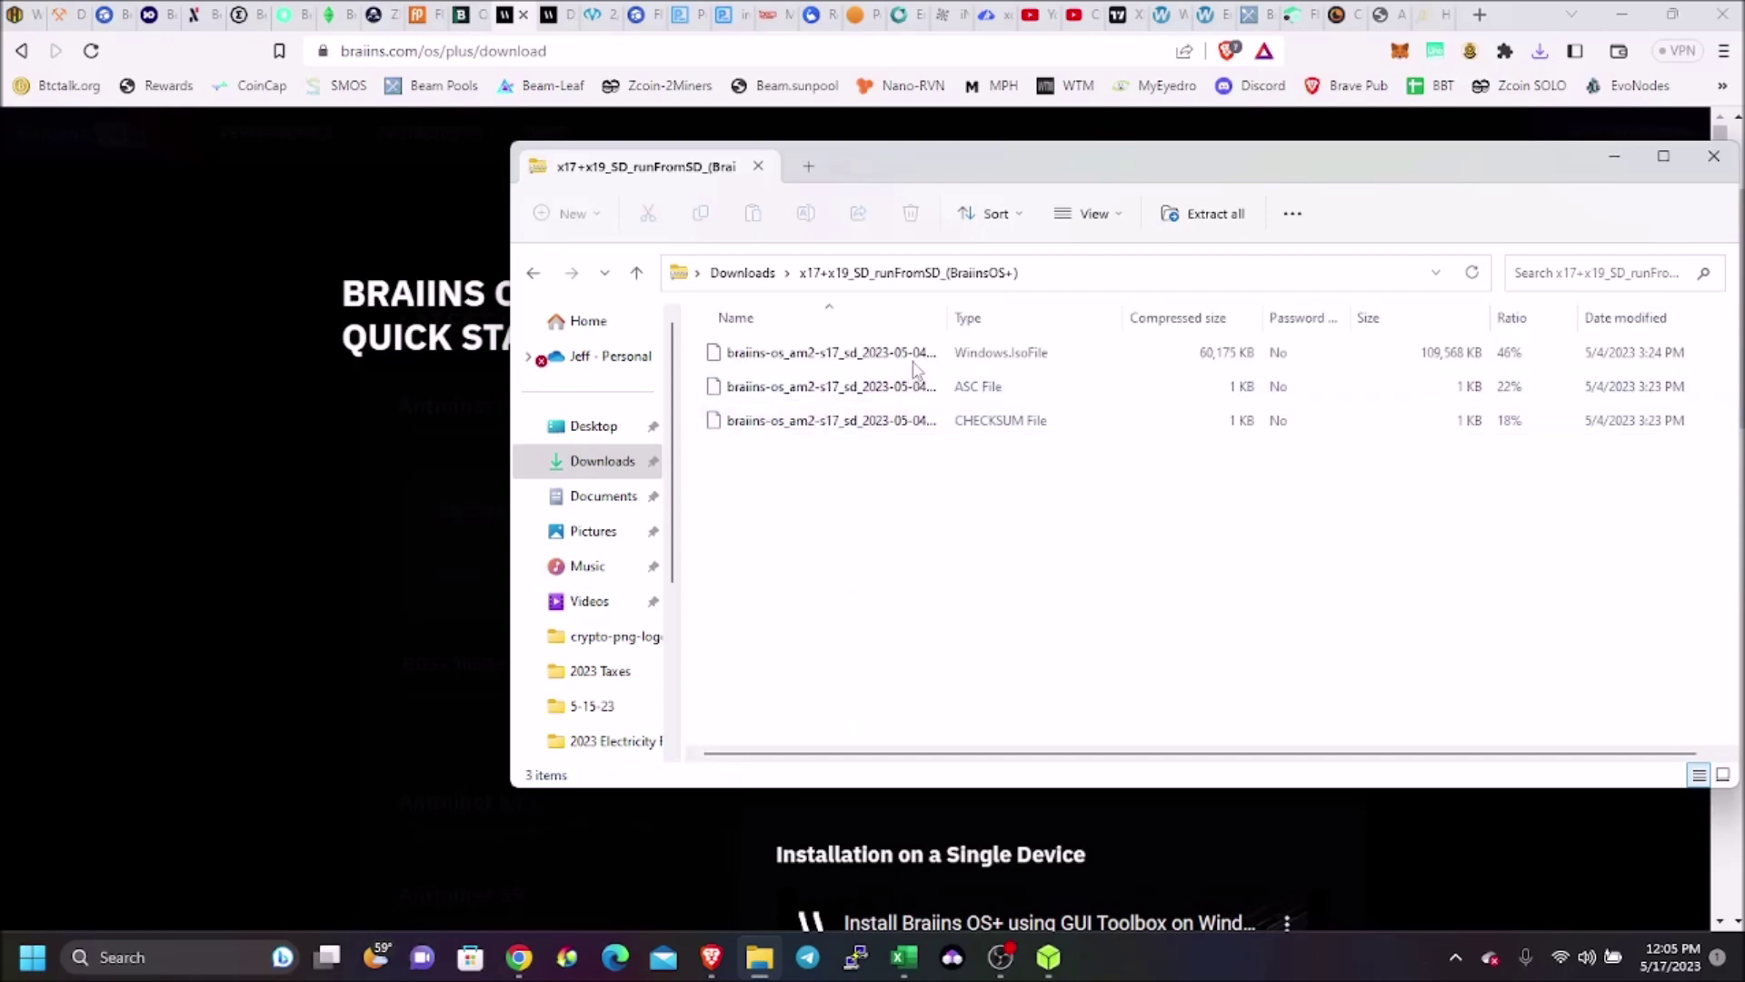
pyautogui.moveTo(946, 318); pyautogui.dragTo(1206, 330)
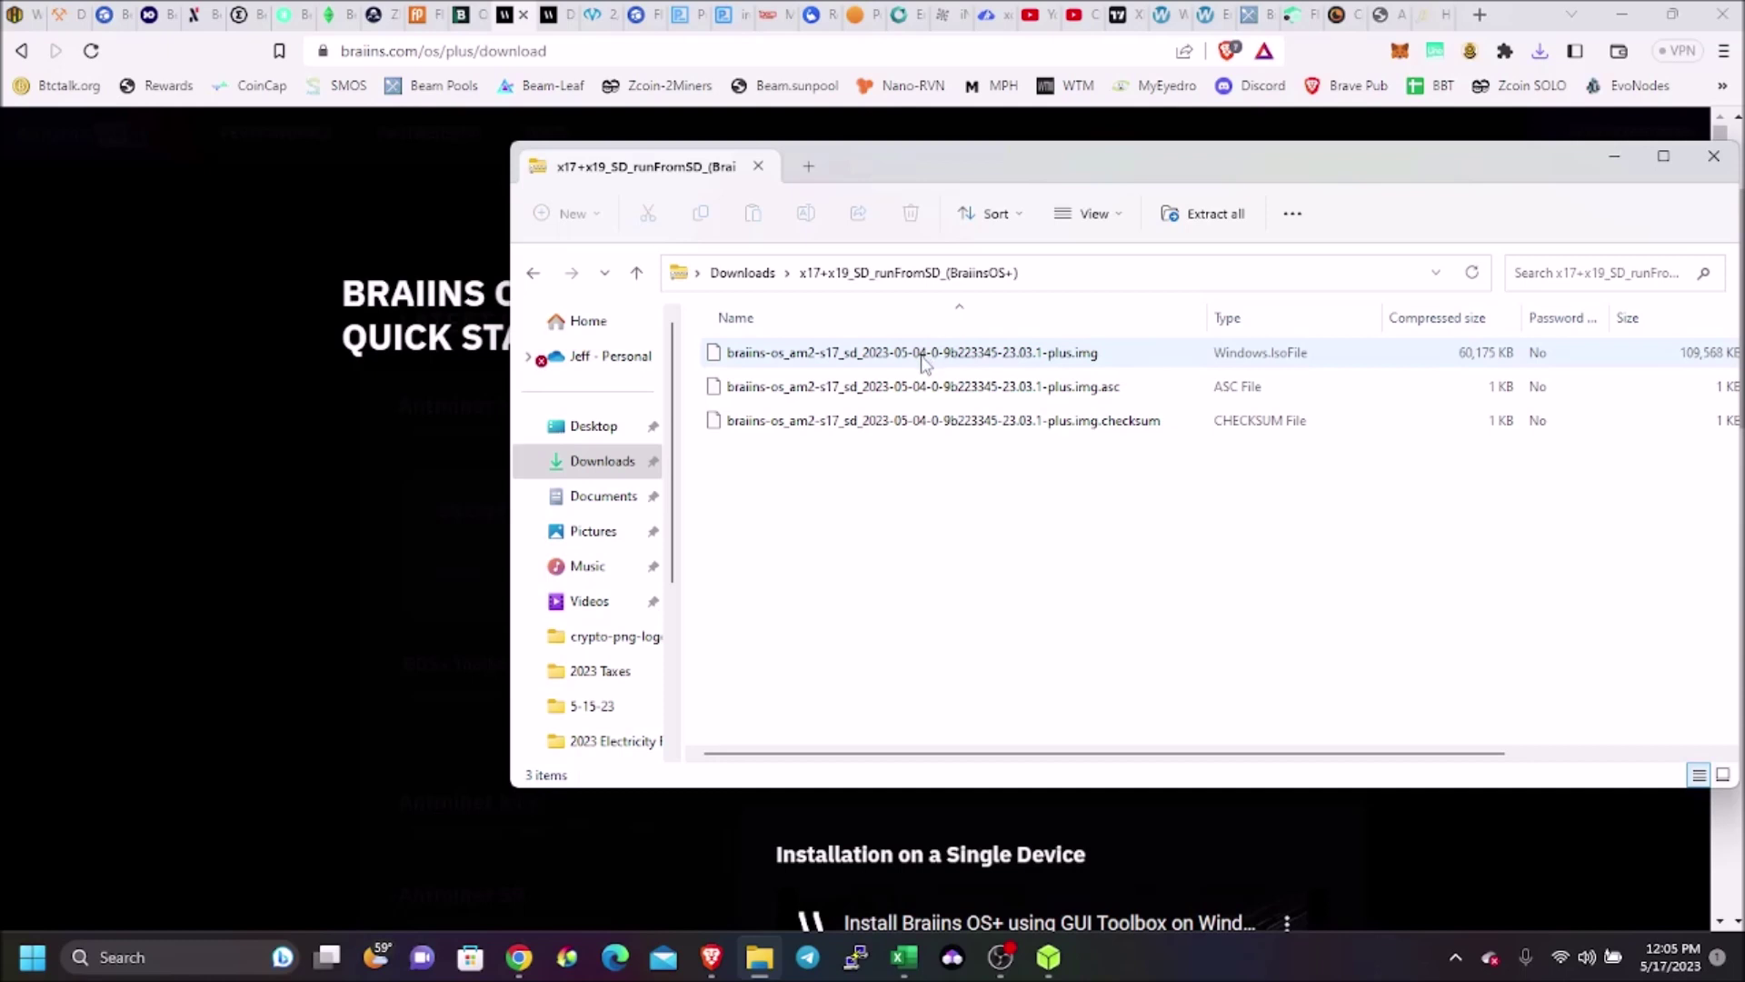
pyautogui.click(723, 272)
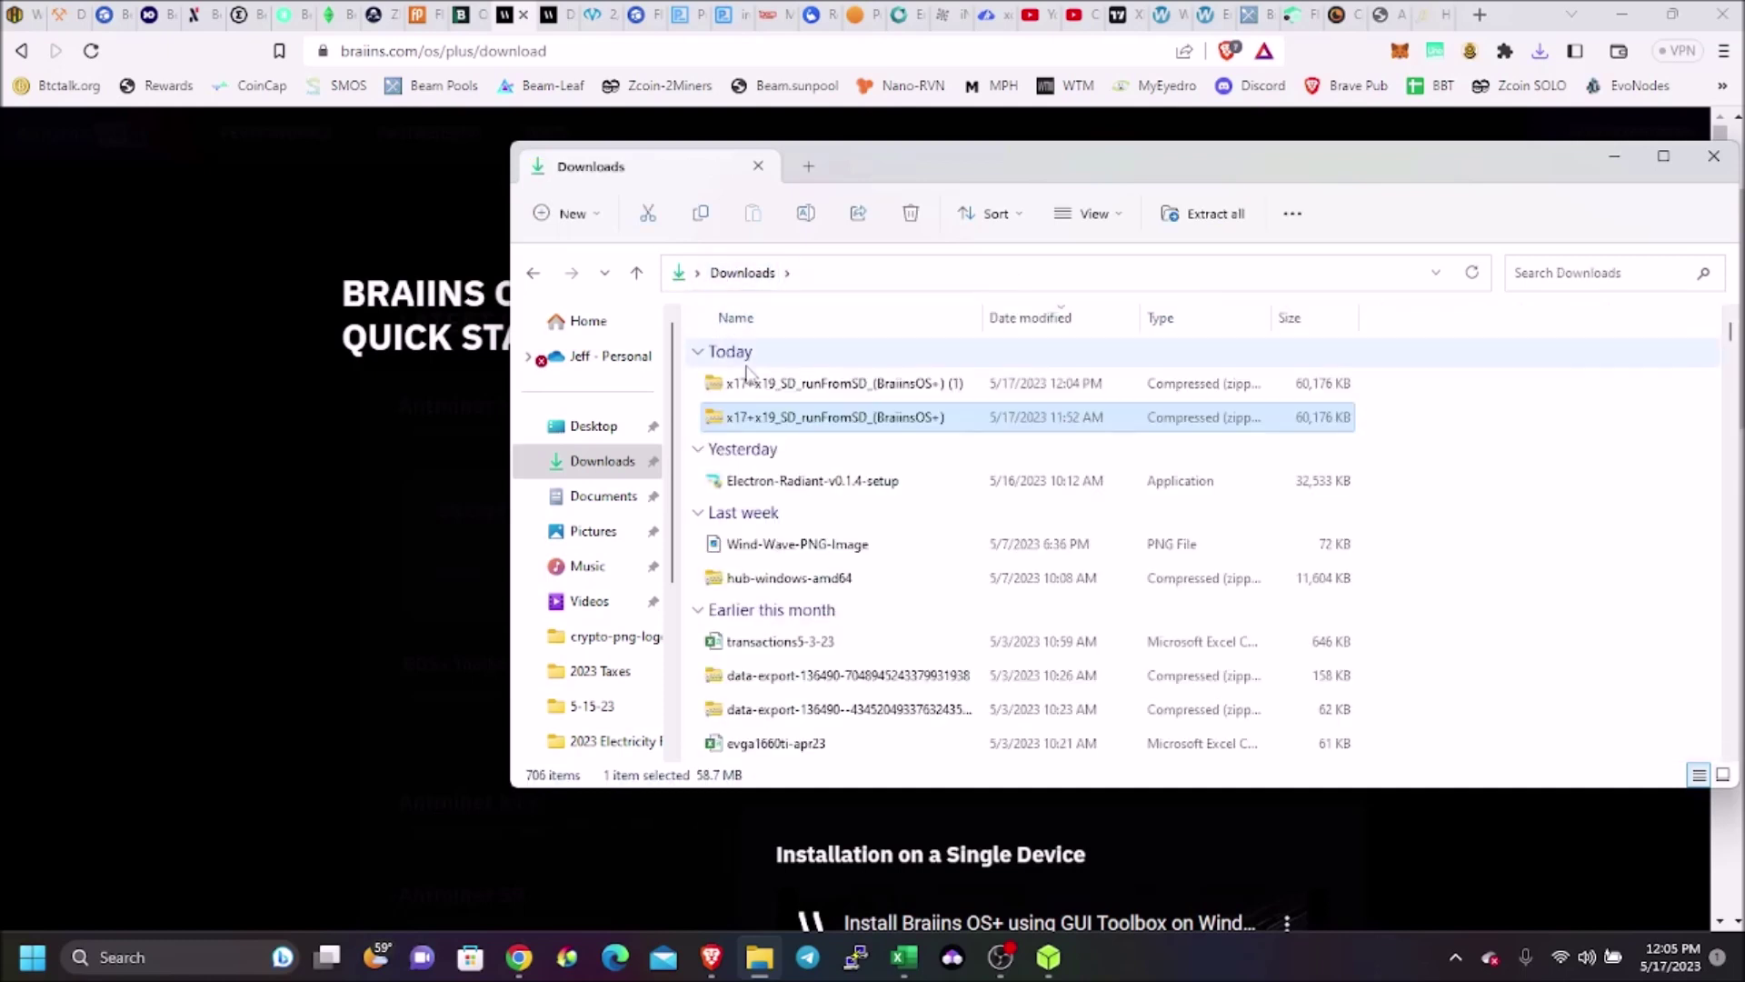
# Extract the zip into its own x17+x19_SD_runFromSD_(BraiinsOS+) folder in Downloads
pyautogui.rightClick(788, 428)
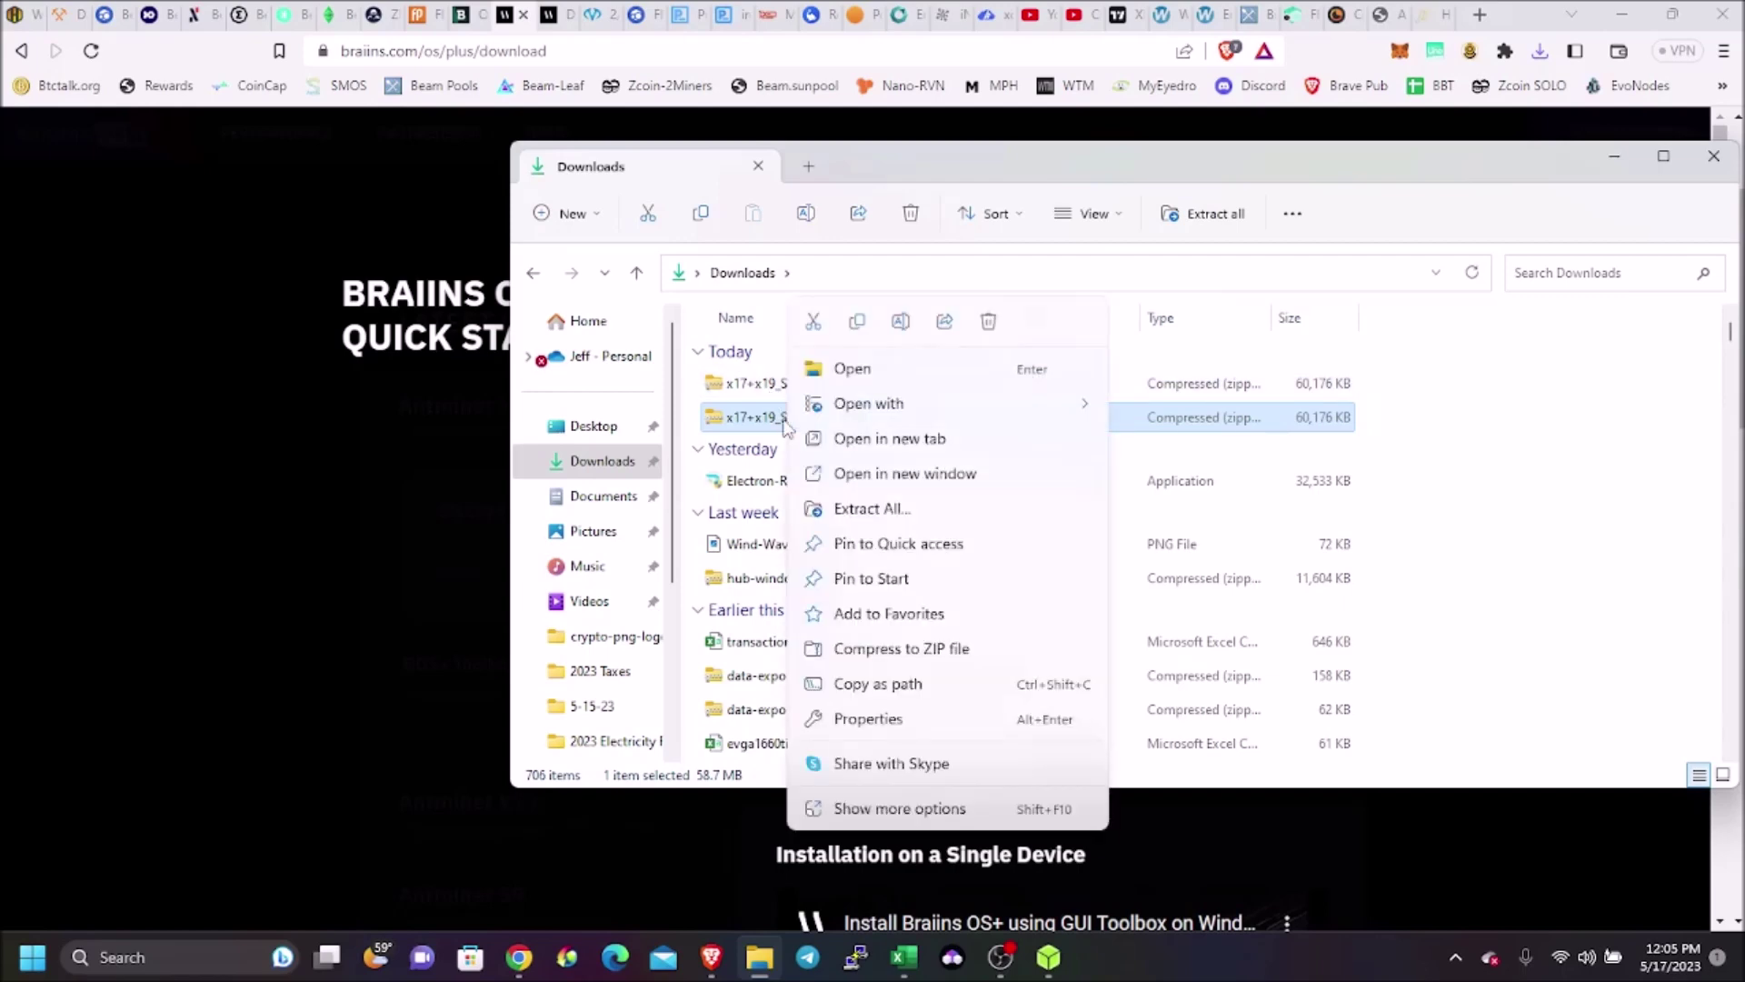
pyautogui.click(846, 508)
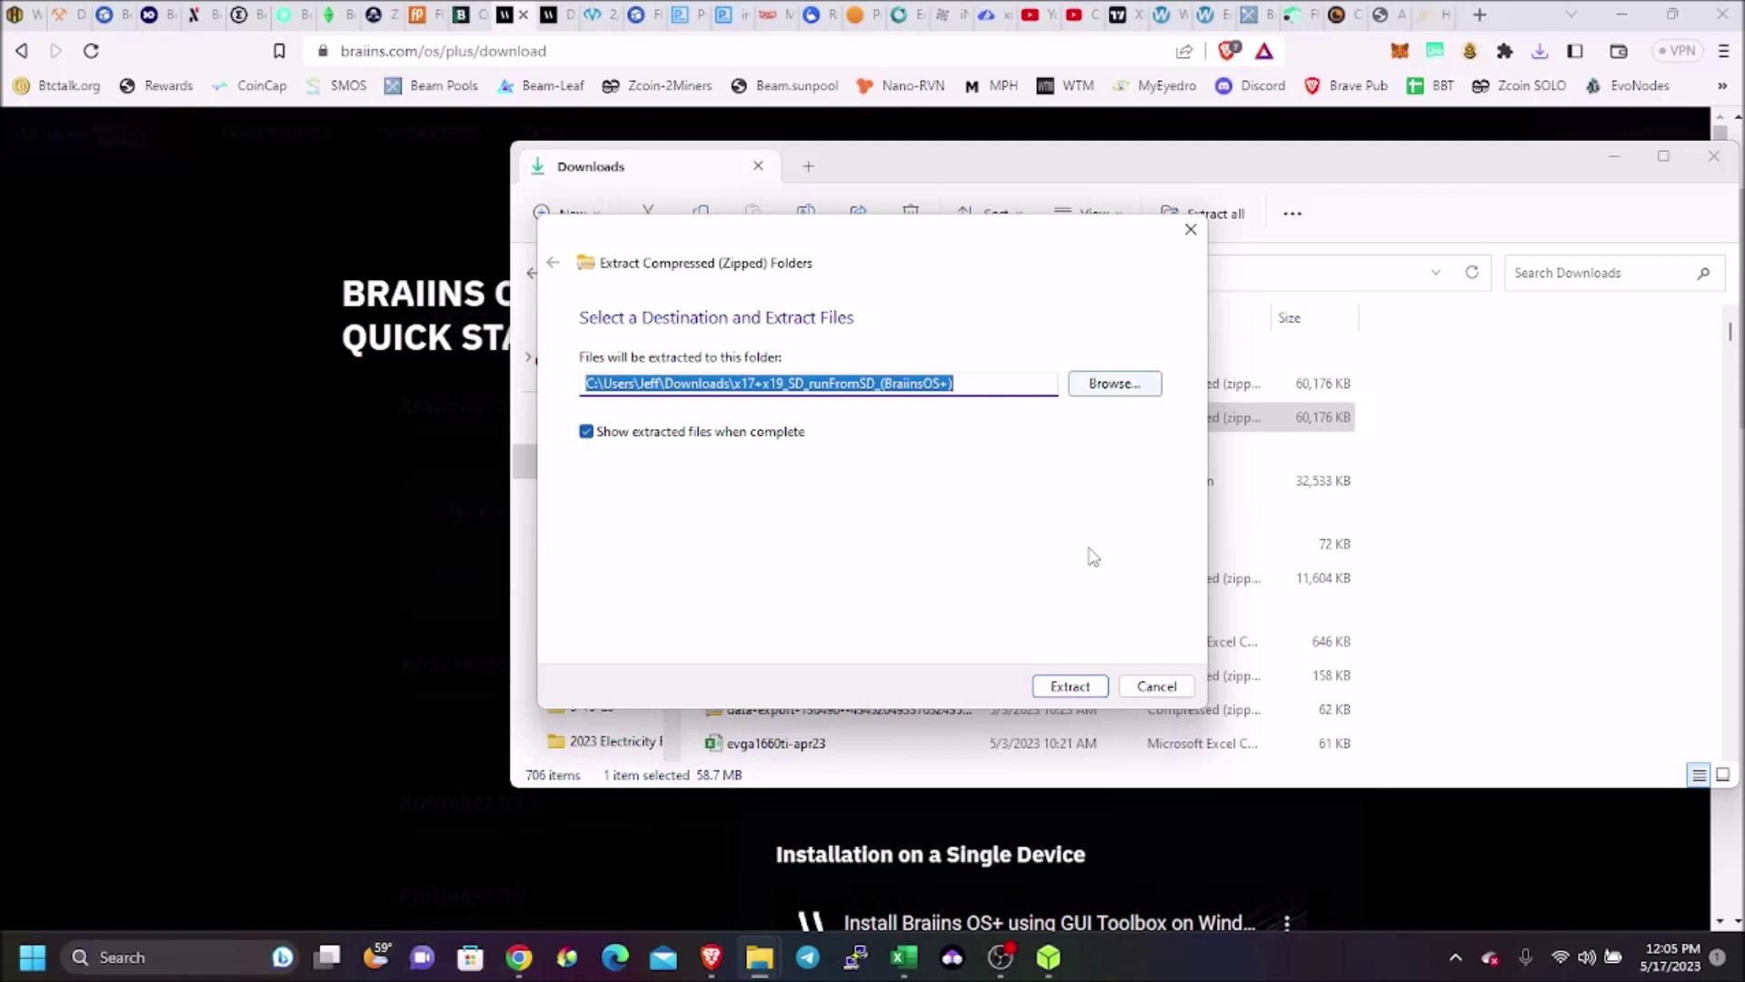
pyautogui.click(1071, 700)
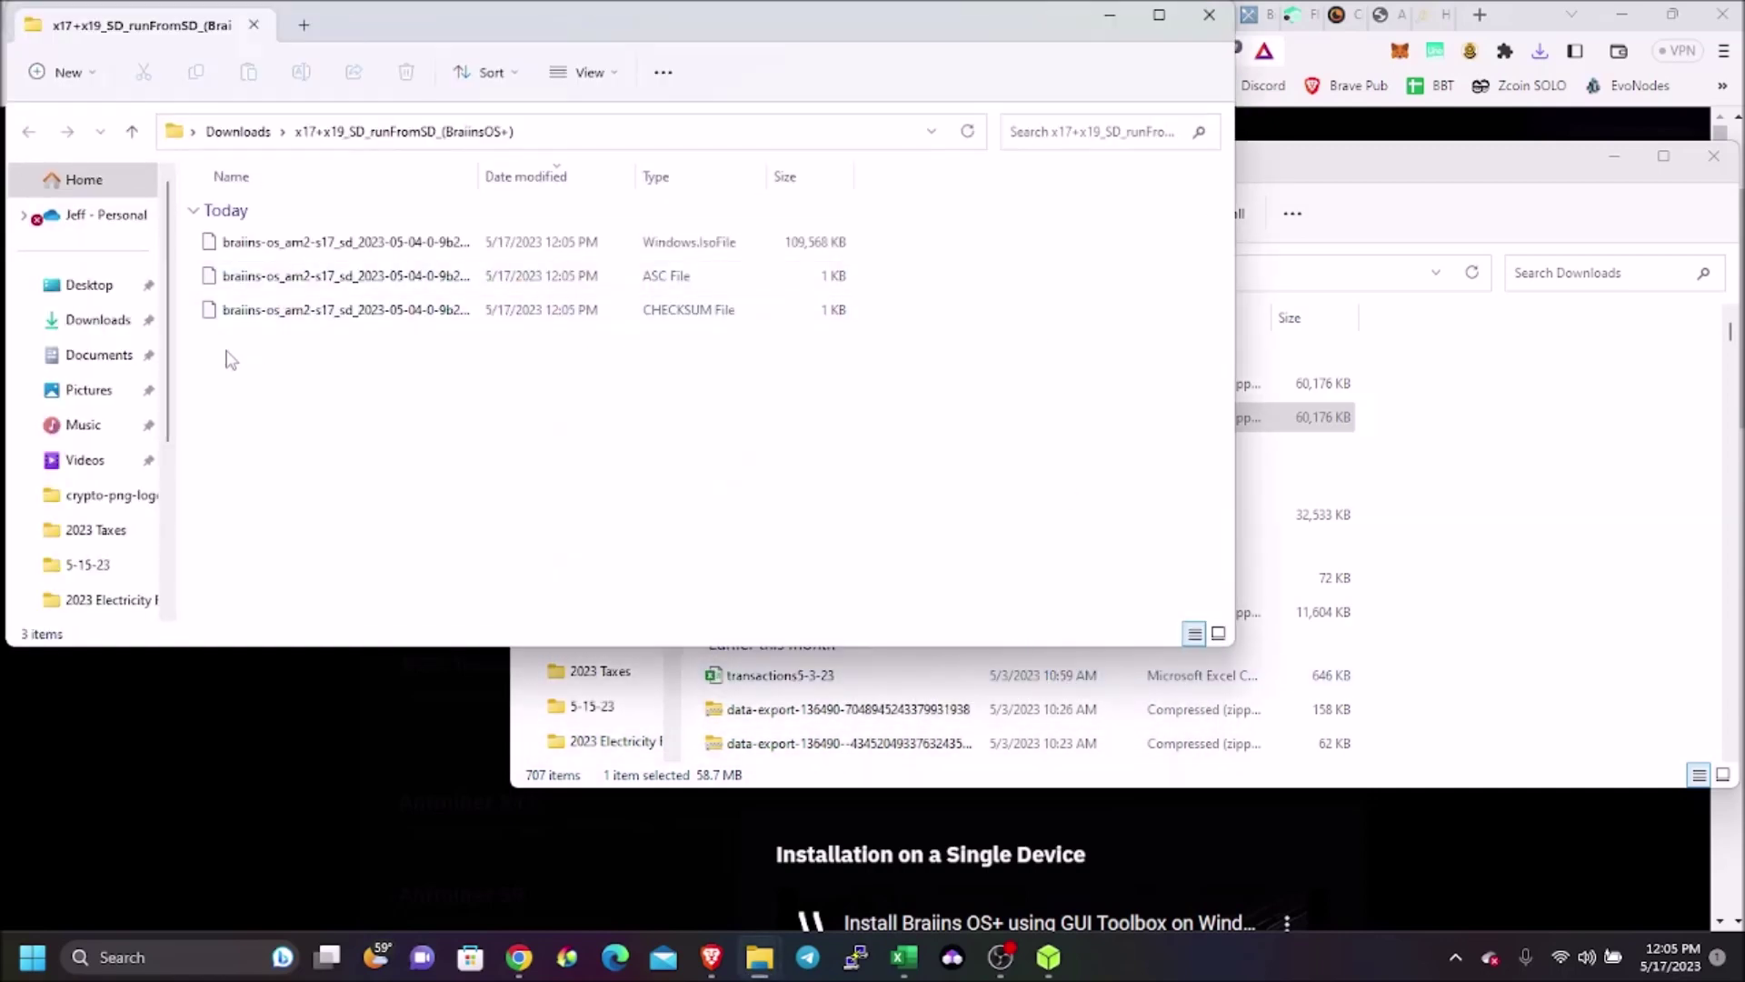
# In balenaEtcher, load the braiins-os image from the extracted x17+x19 folder as the flash source
pyautogui.click(1048, 956)
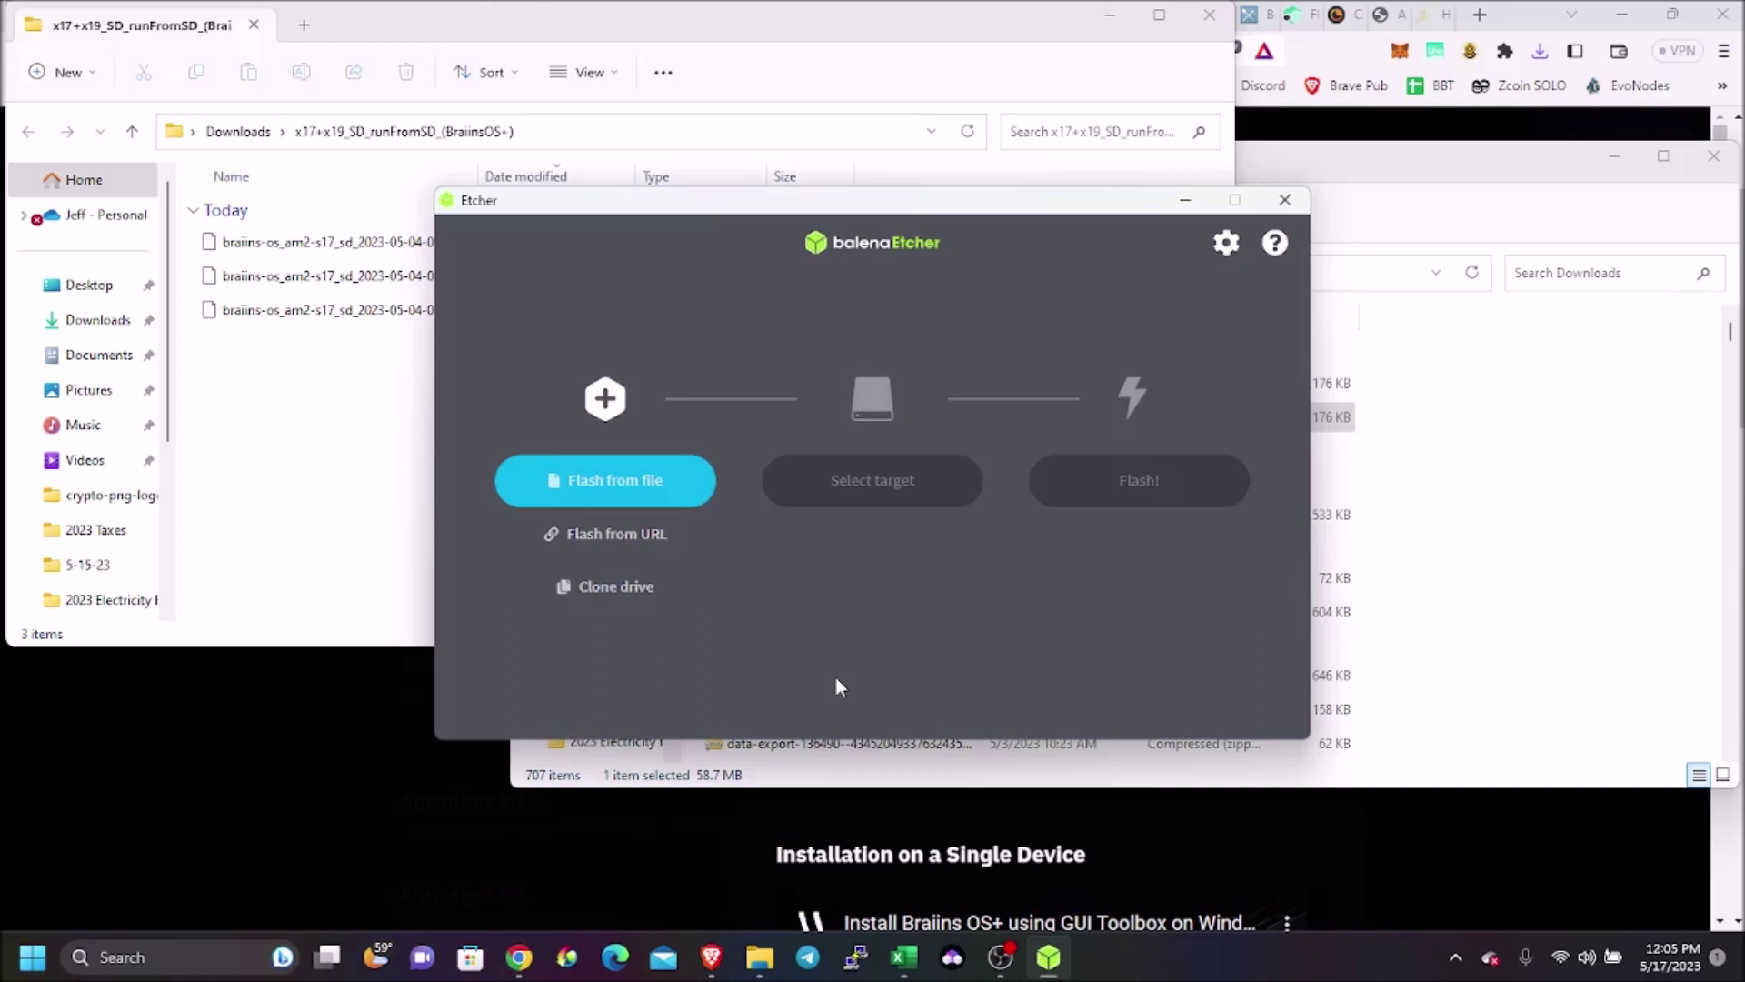
pyautogui.click(635, 488)
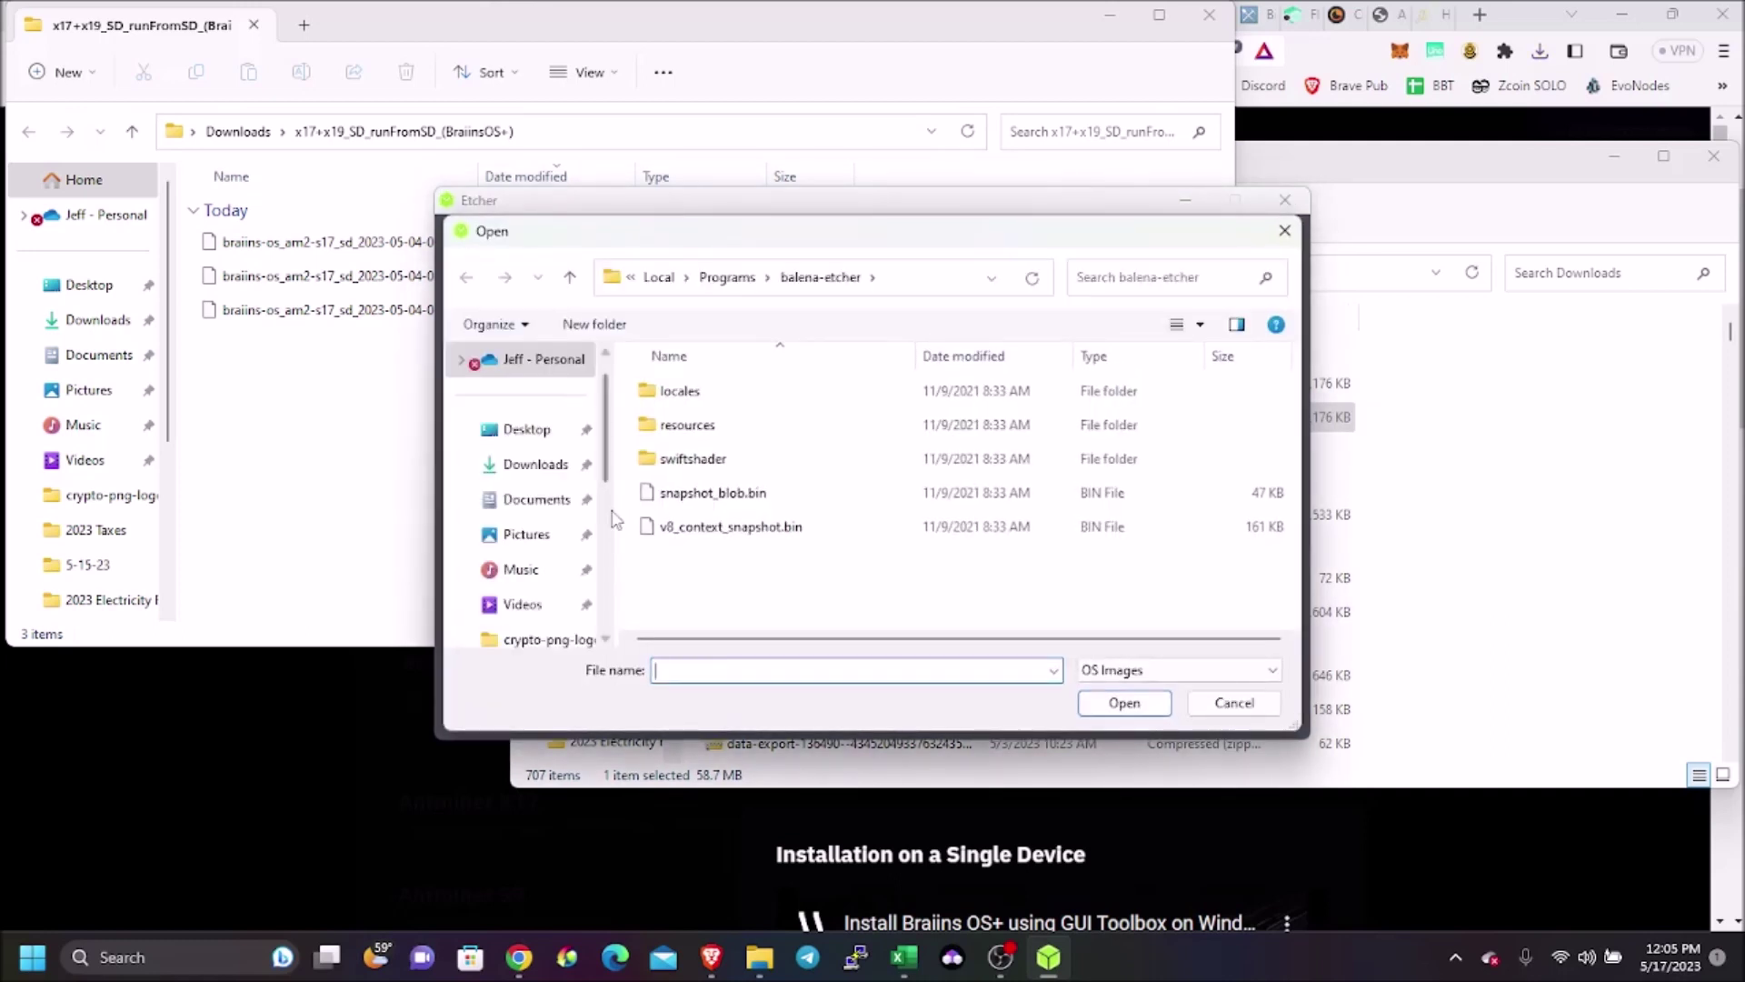
pyautogui.click(543, 473)
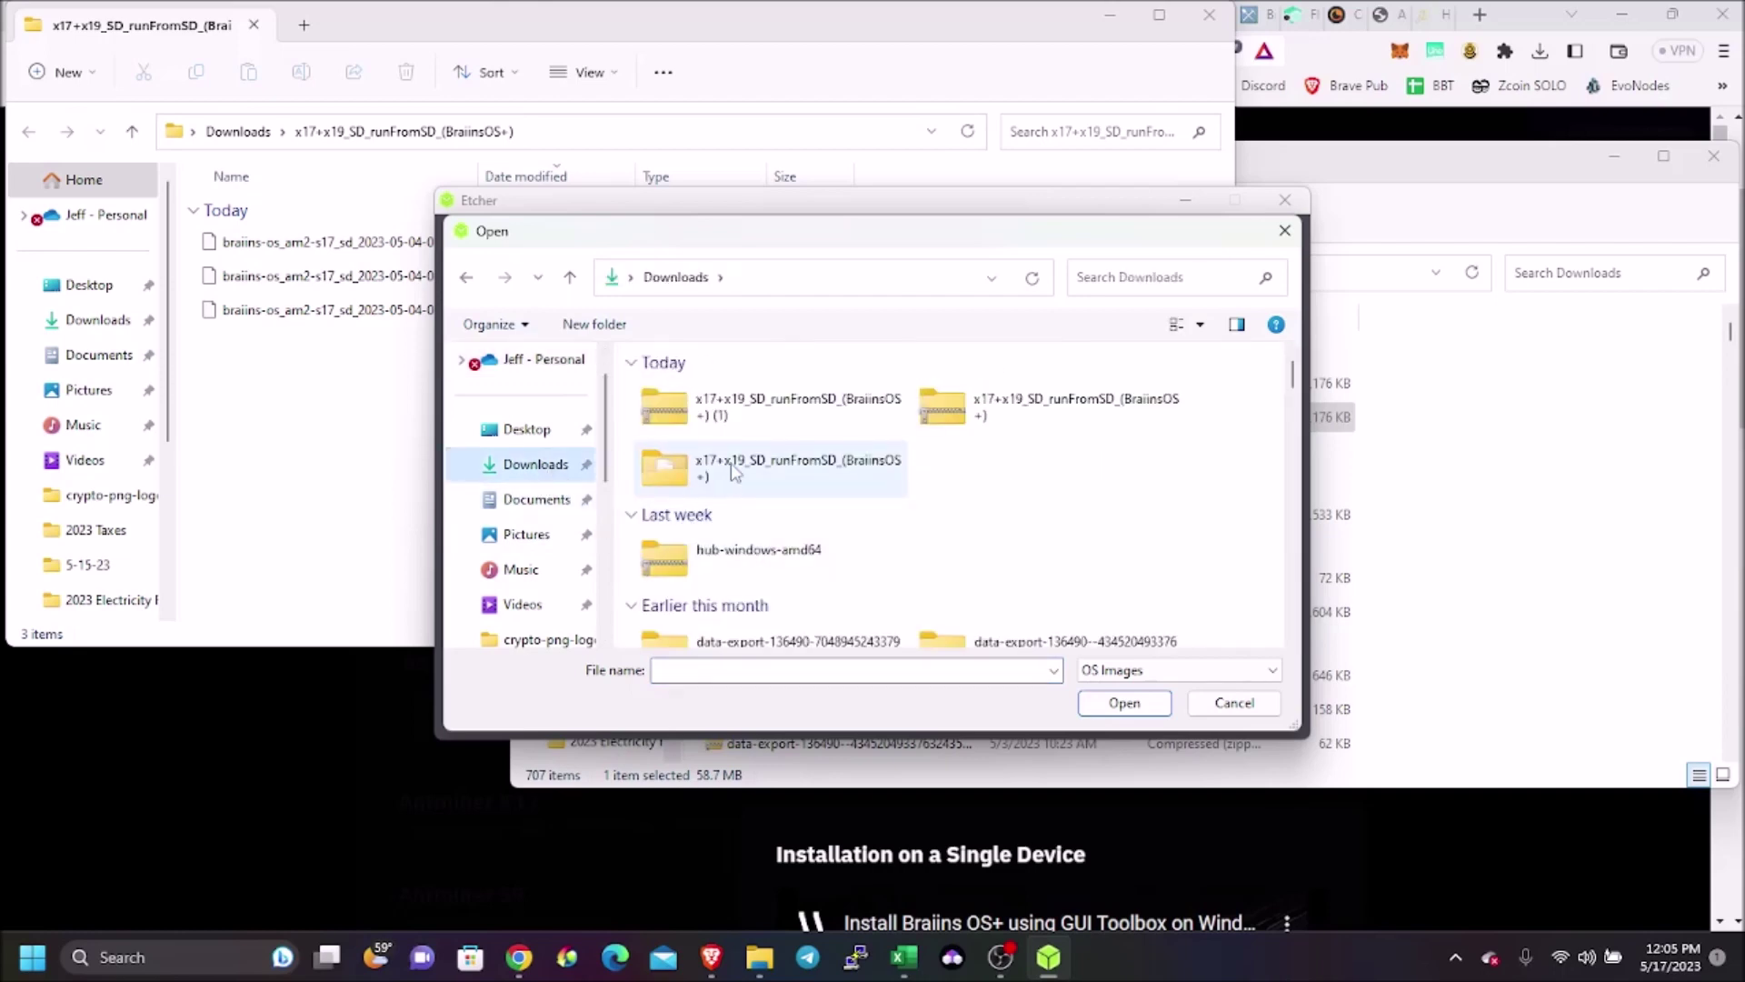
pyautogui.doubleClick(730, 468)
pyautogui.click(722, 425)
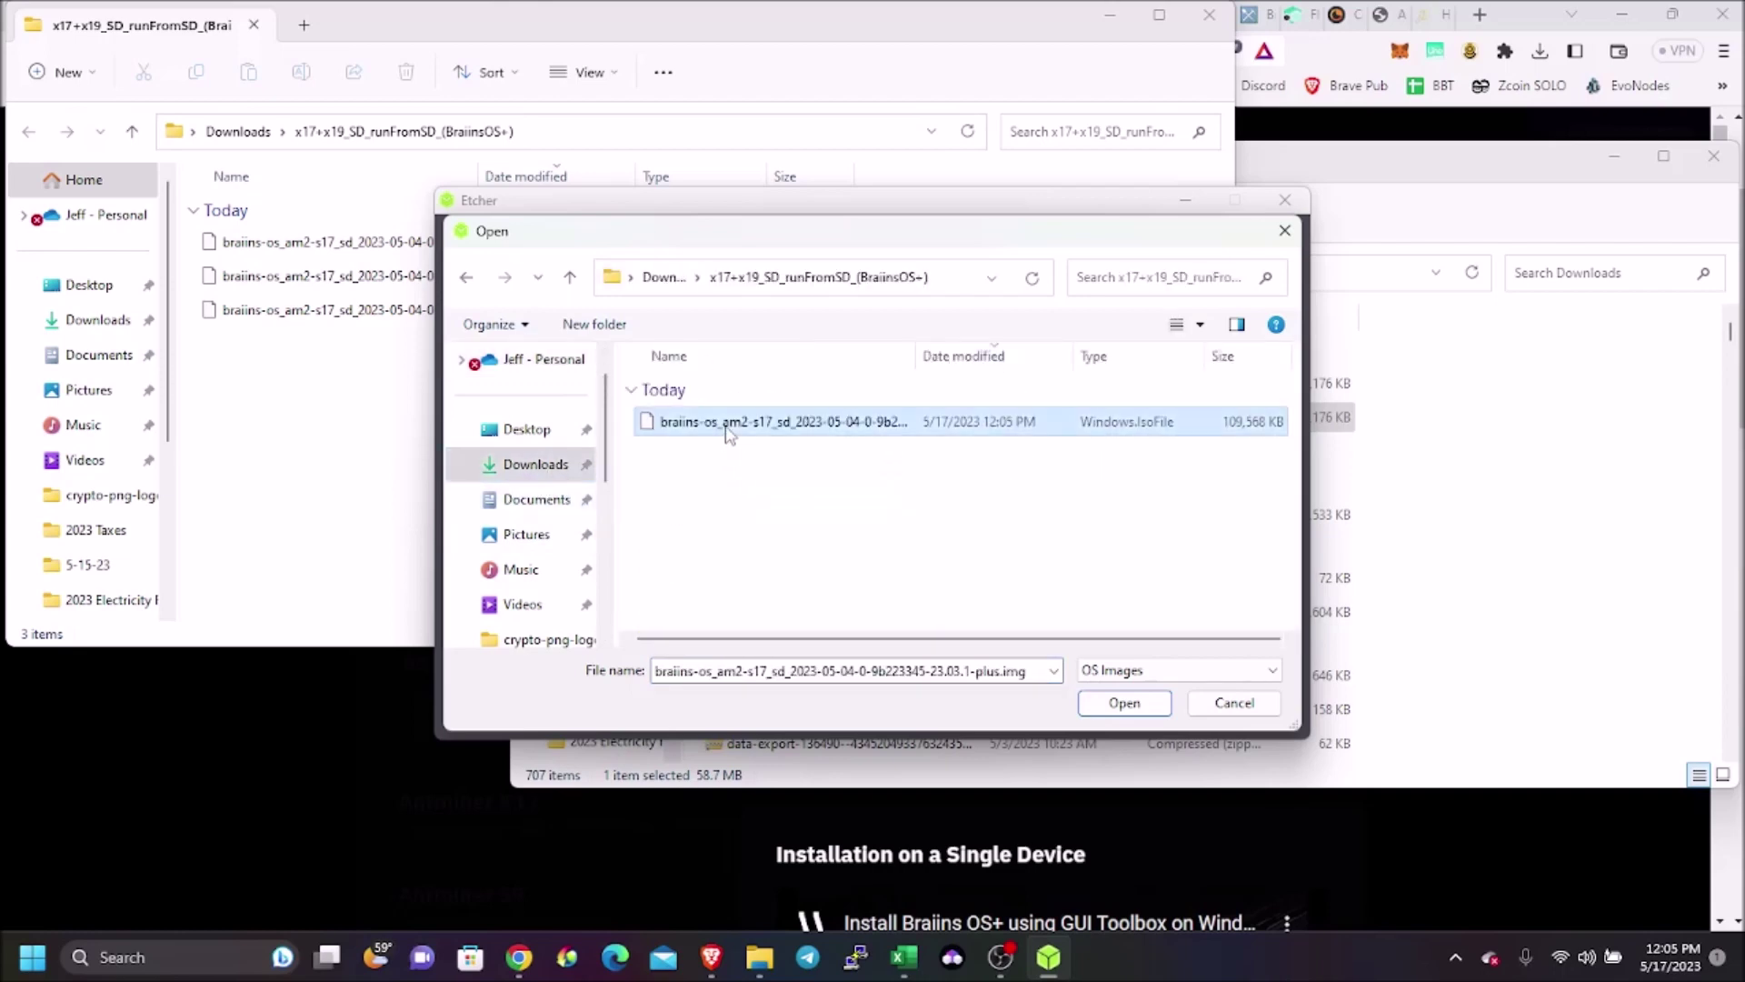
pyautogui.click(1124, 709)
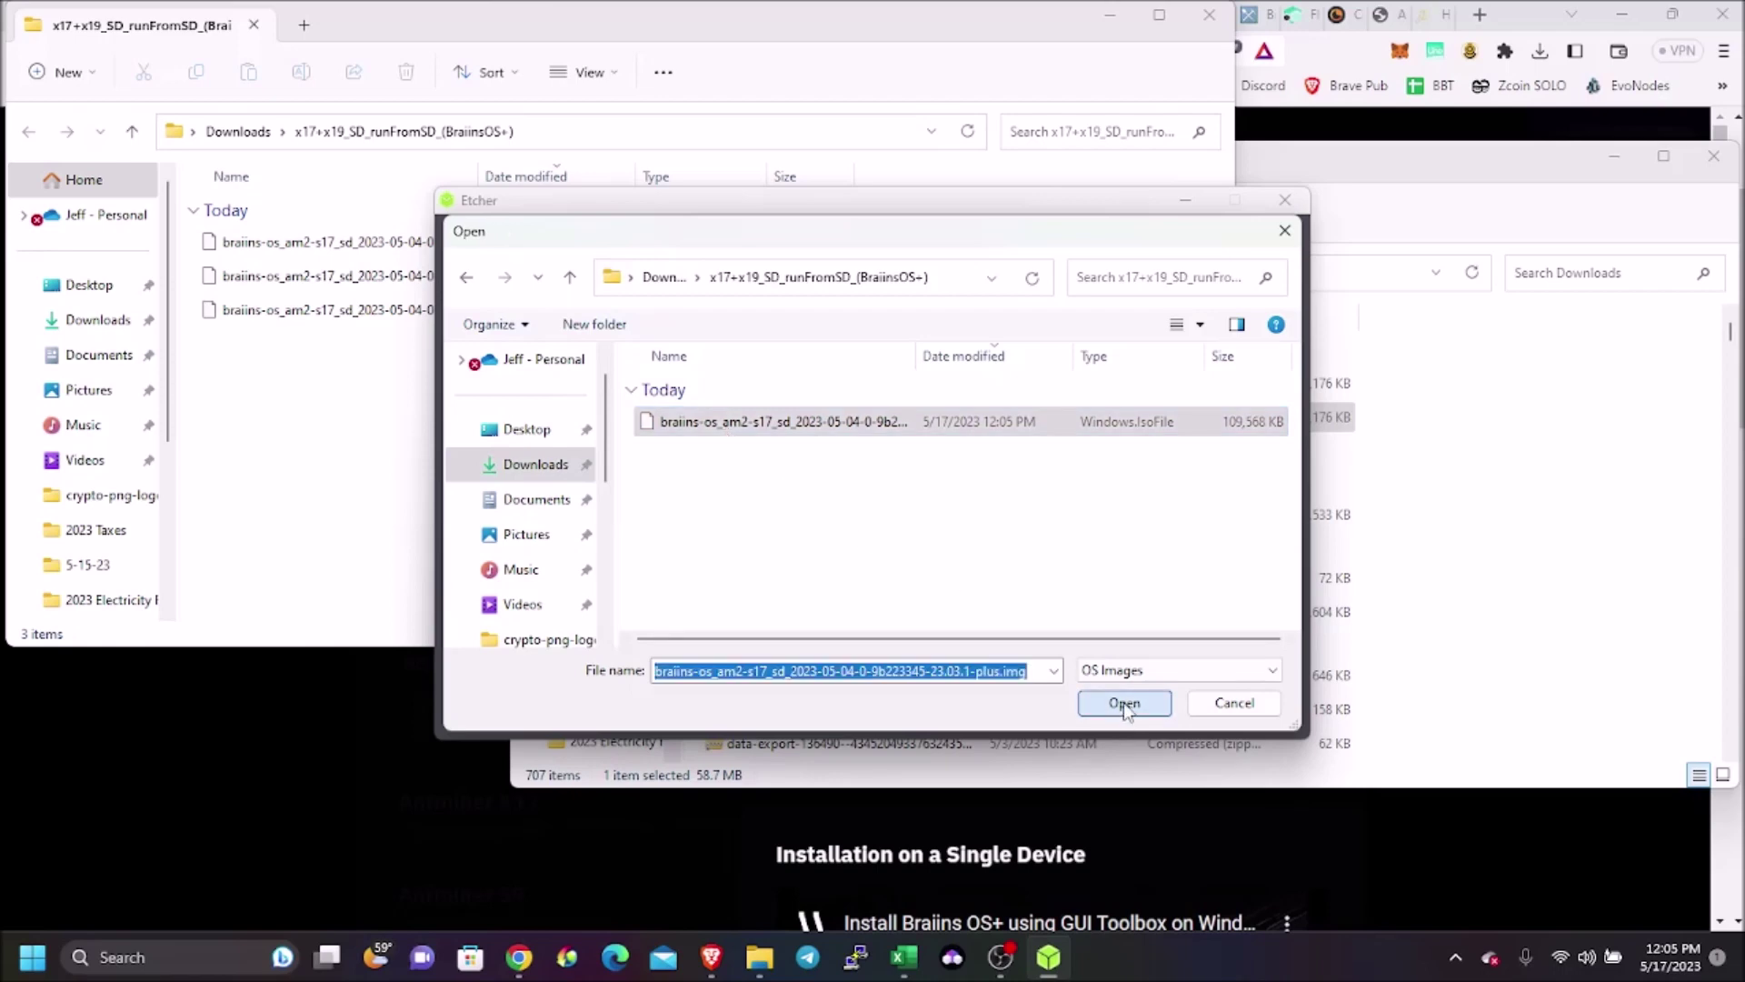
# Target the 15.9 GB SDHC card and start flashing the image onto it
pyautogui.click(864, 496)
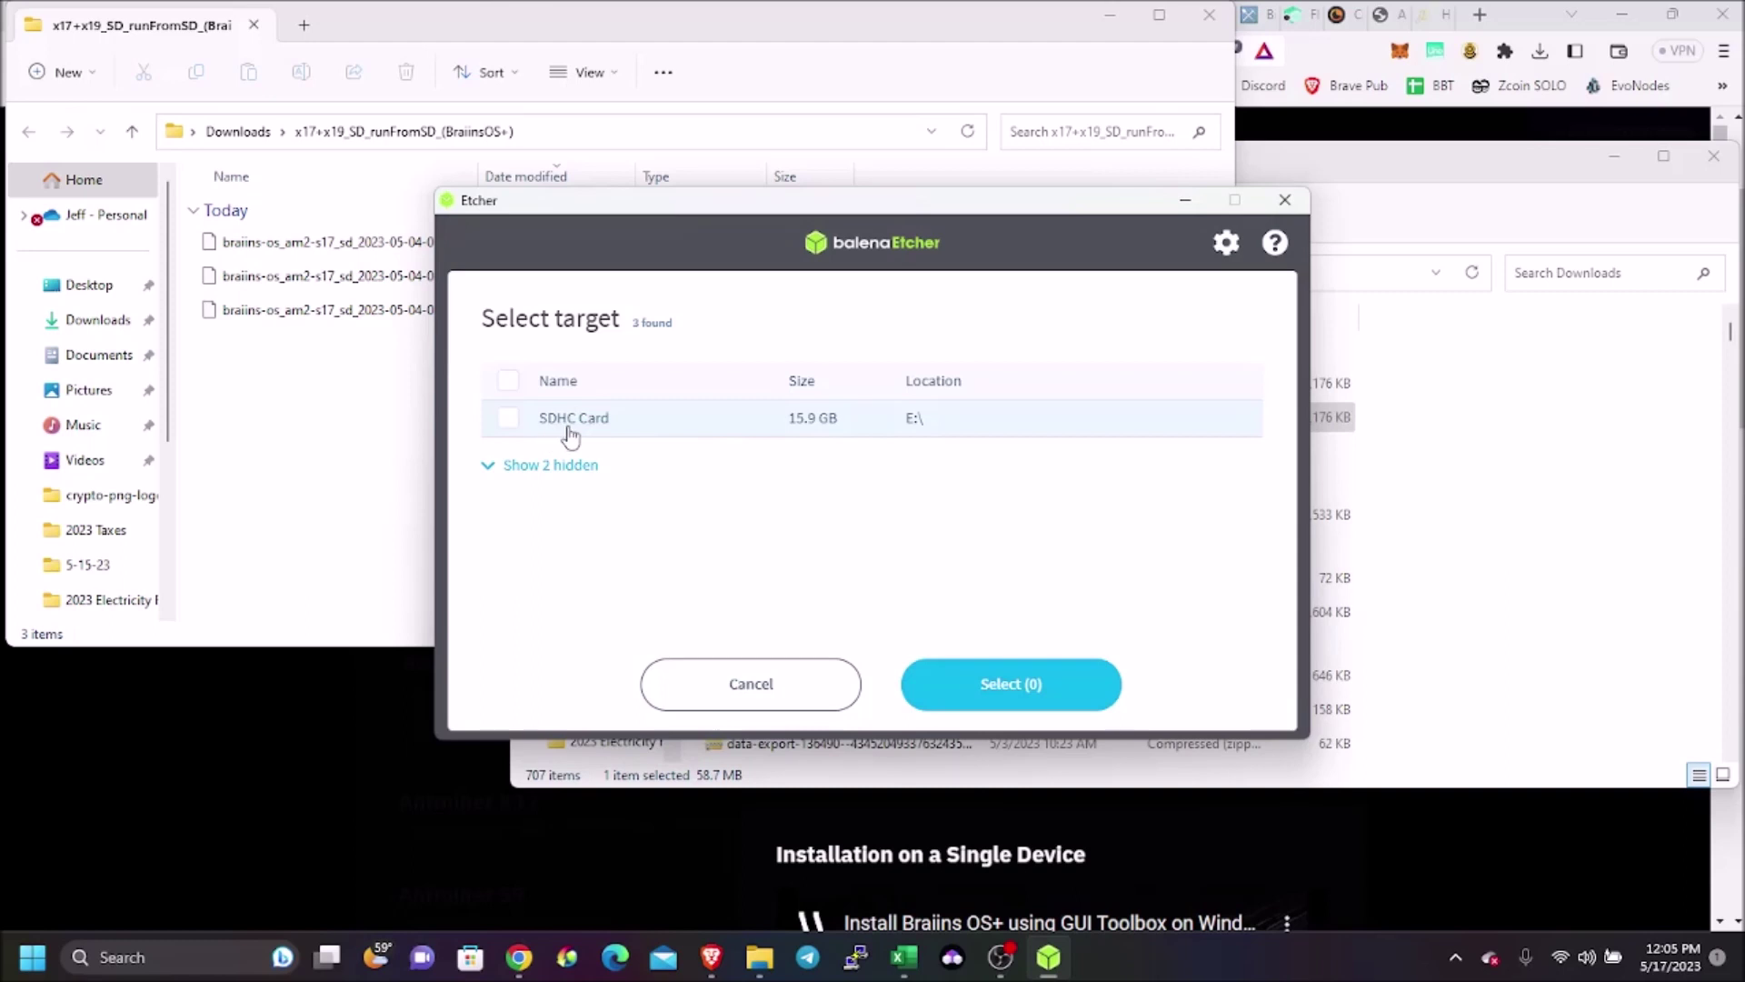
pyautogui.click(507, 420)
pyautogui.click(1008, 699)
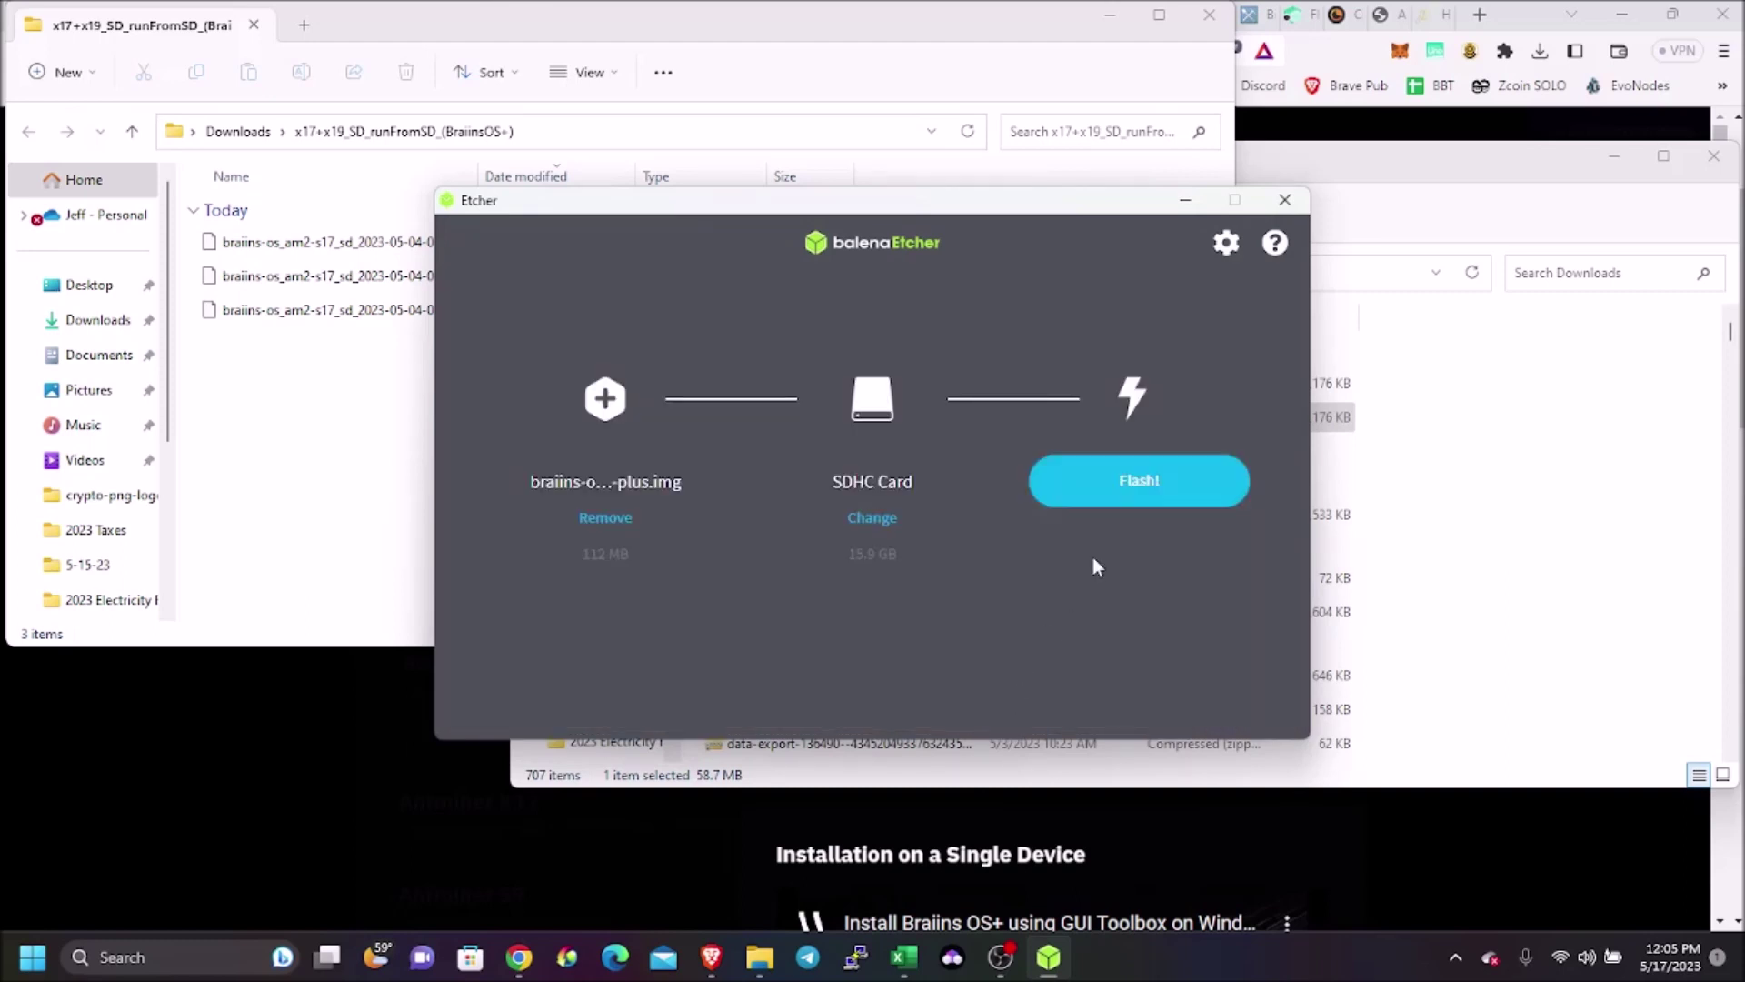
pyautogui.click(1118, 482)
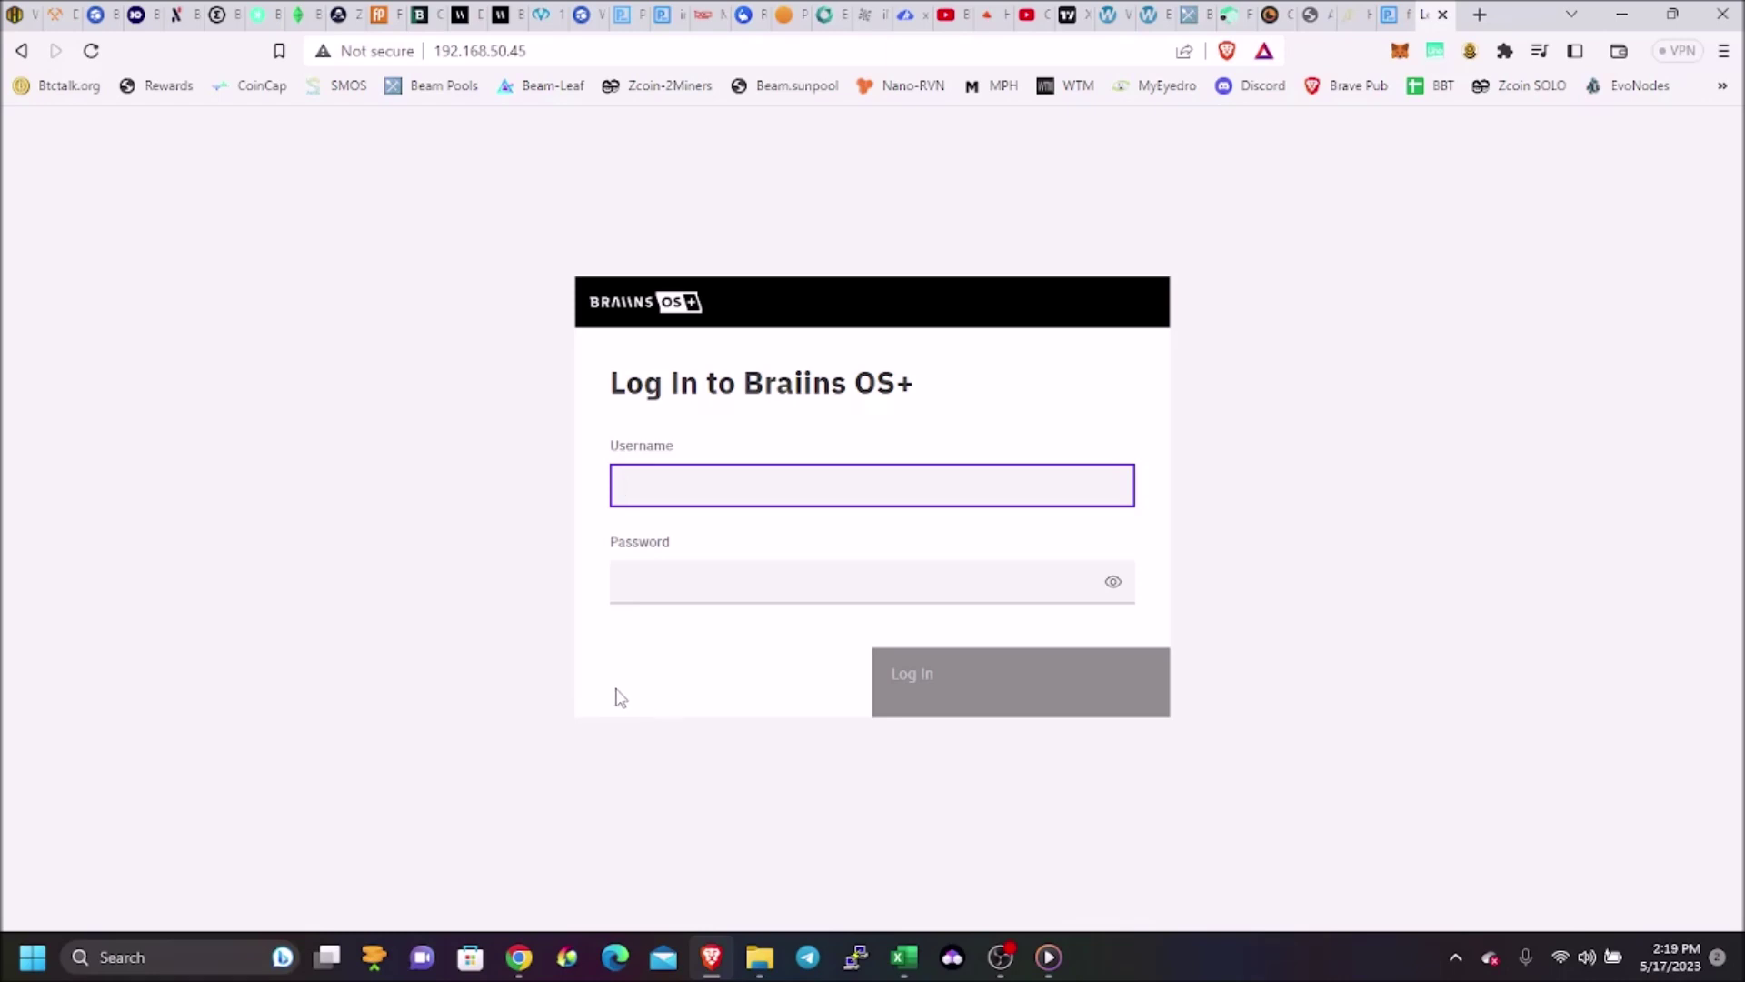
# Log in to the miner as root with its password and let the browser save the login
pyautogui.write('root')
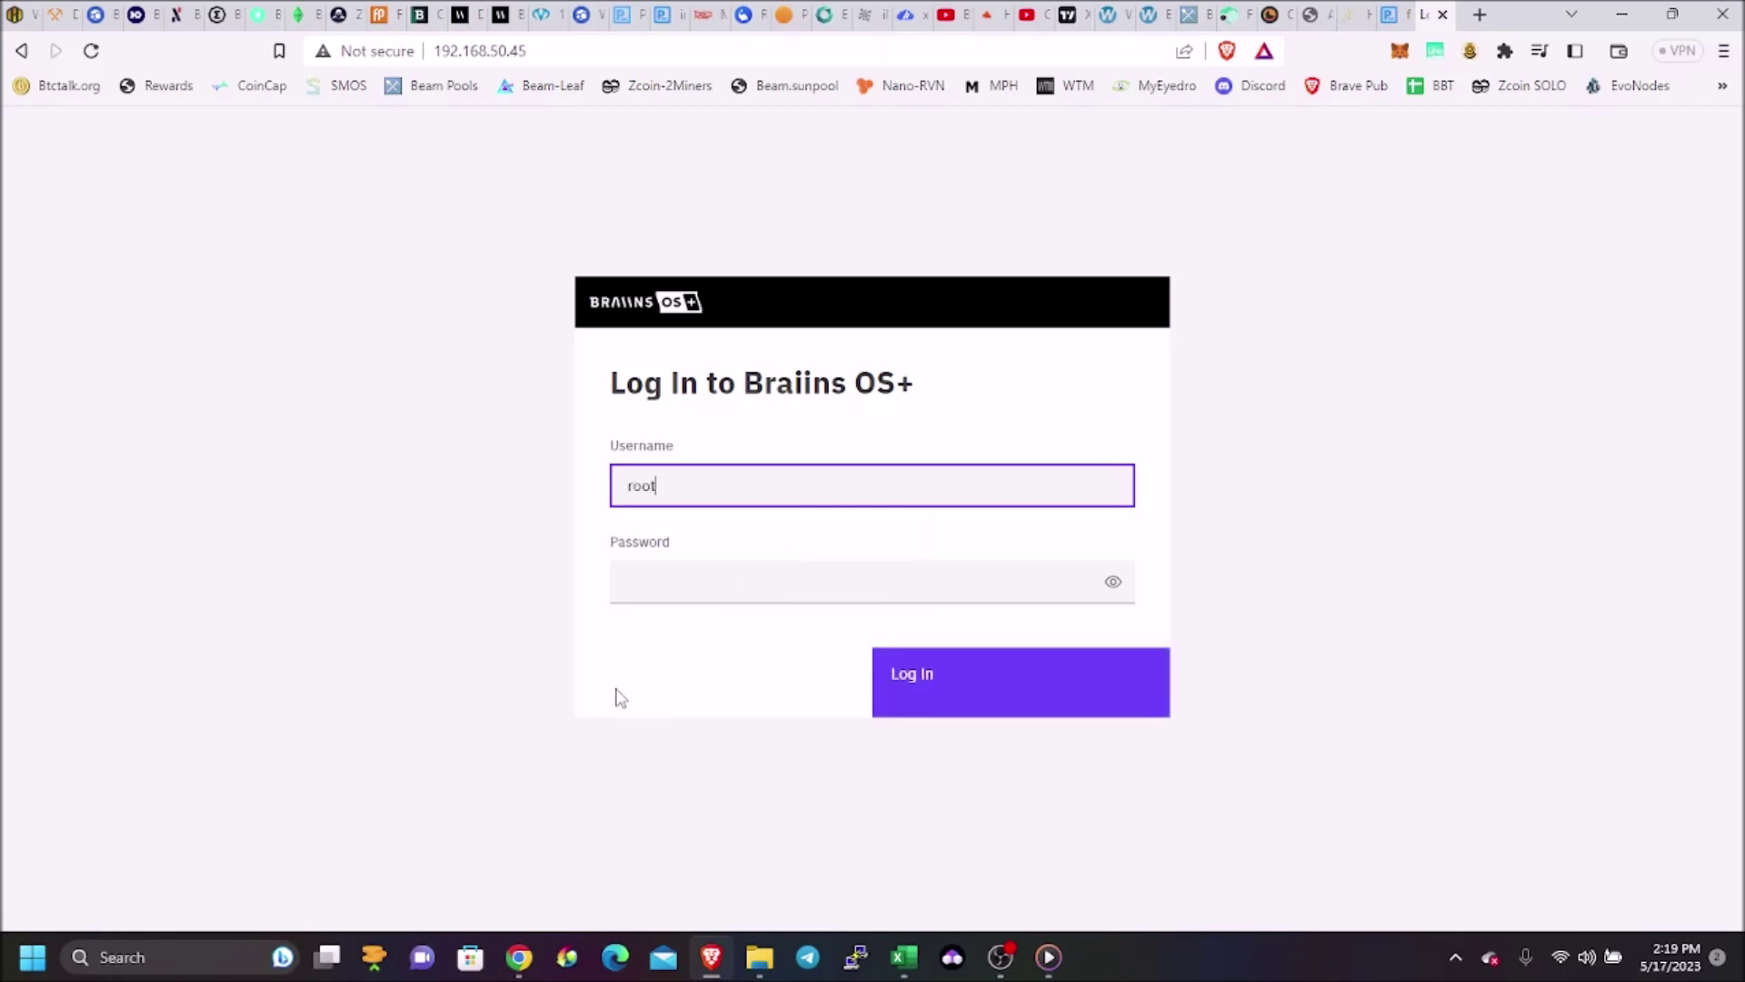
pyautogui.press('Tab')
pyautogui.write('admi')
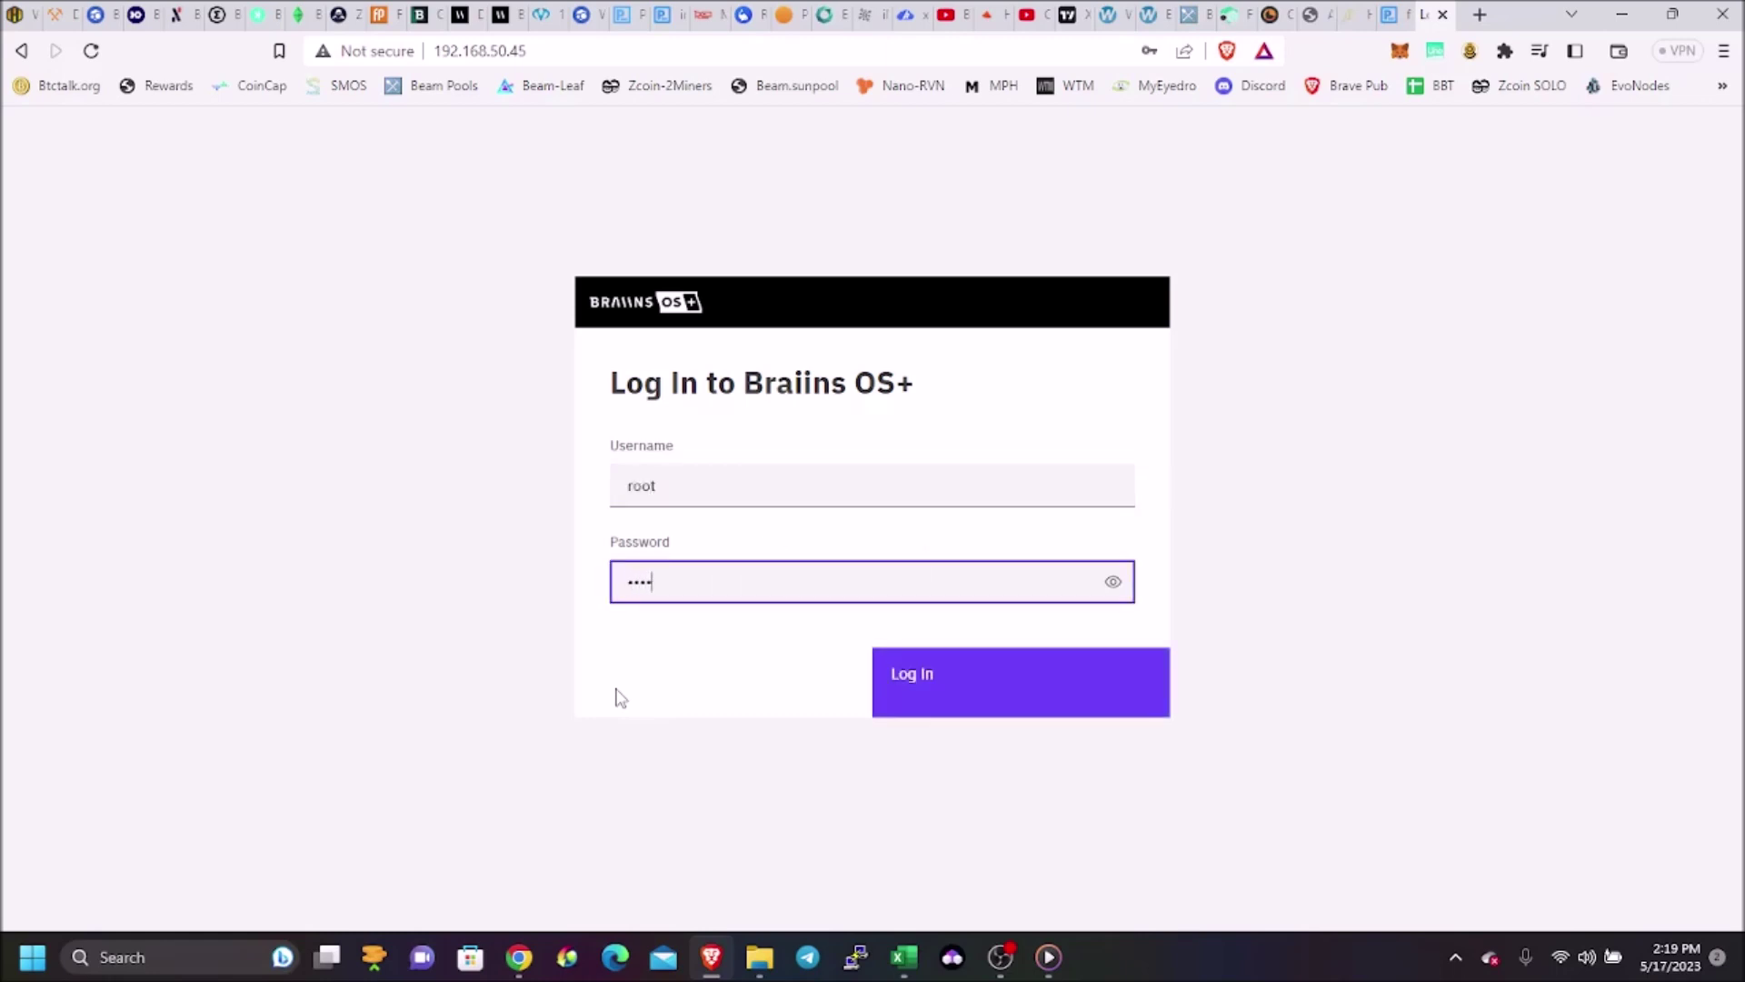
pyautogui.click(923, 688)
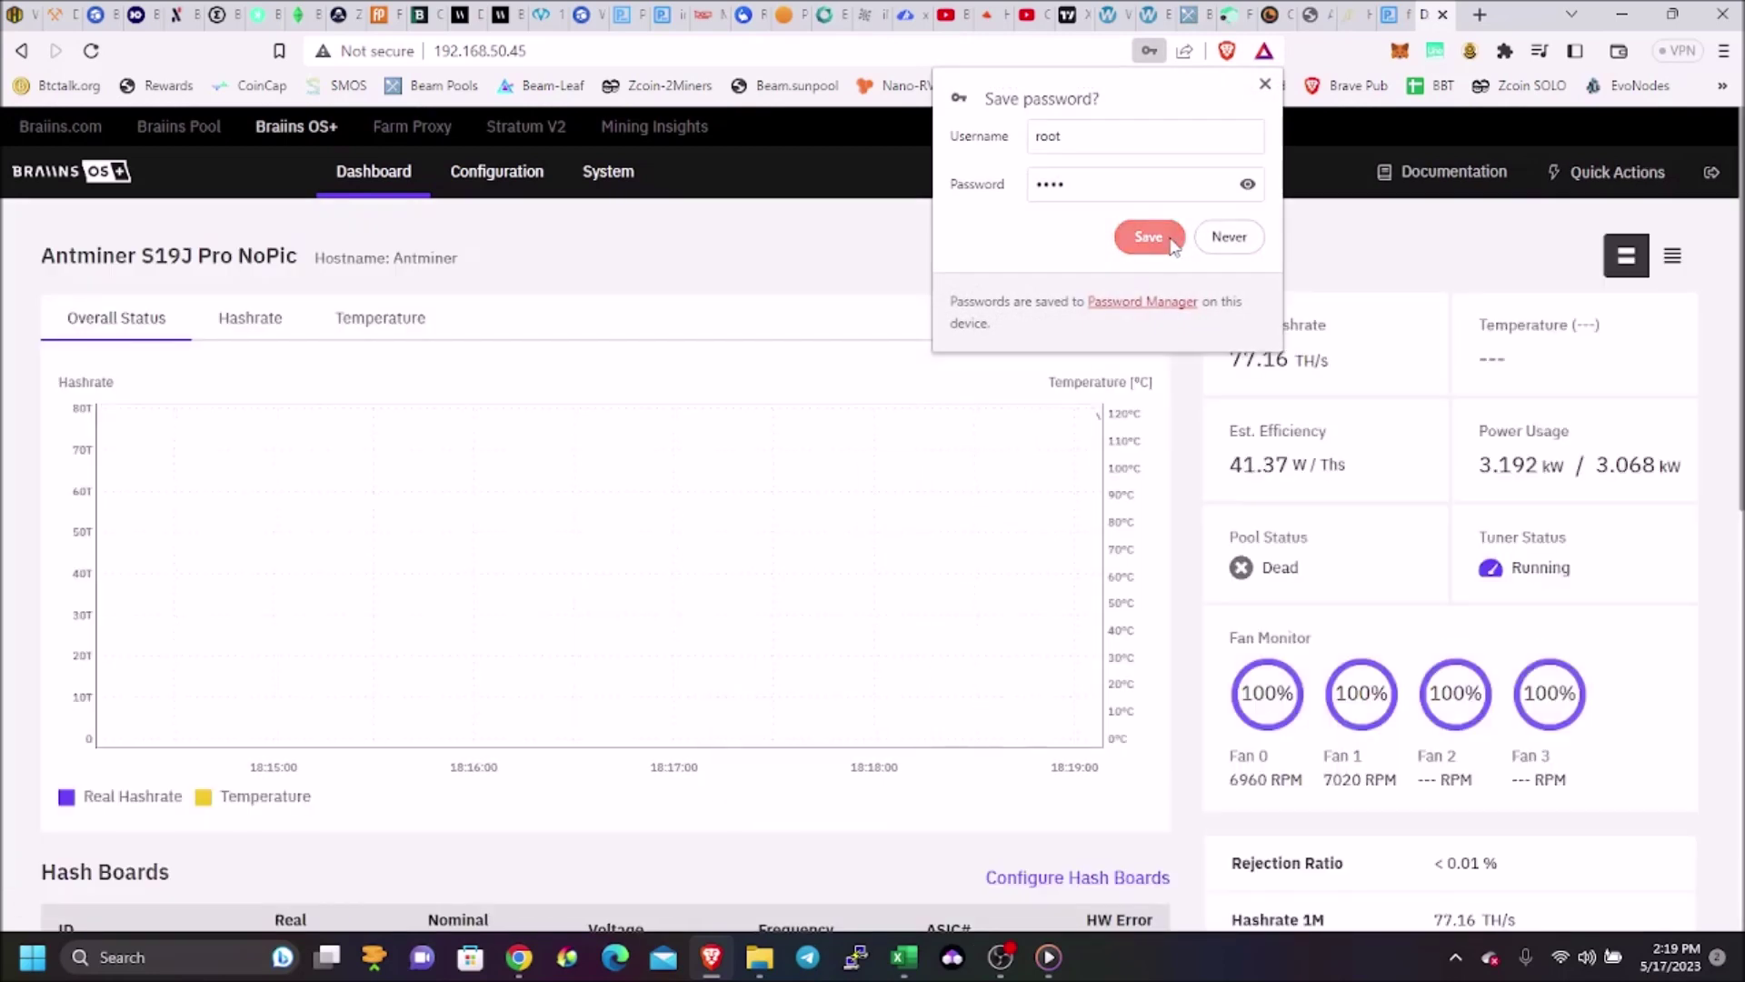
pyautogui.click(1141, 240)
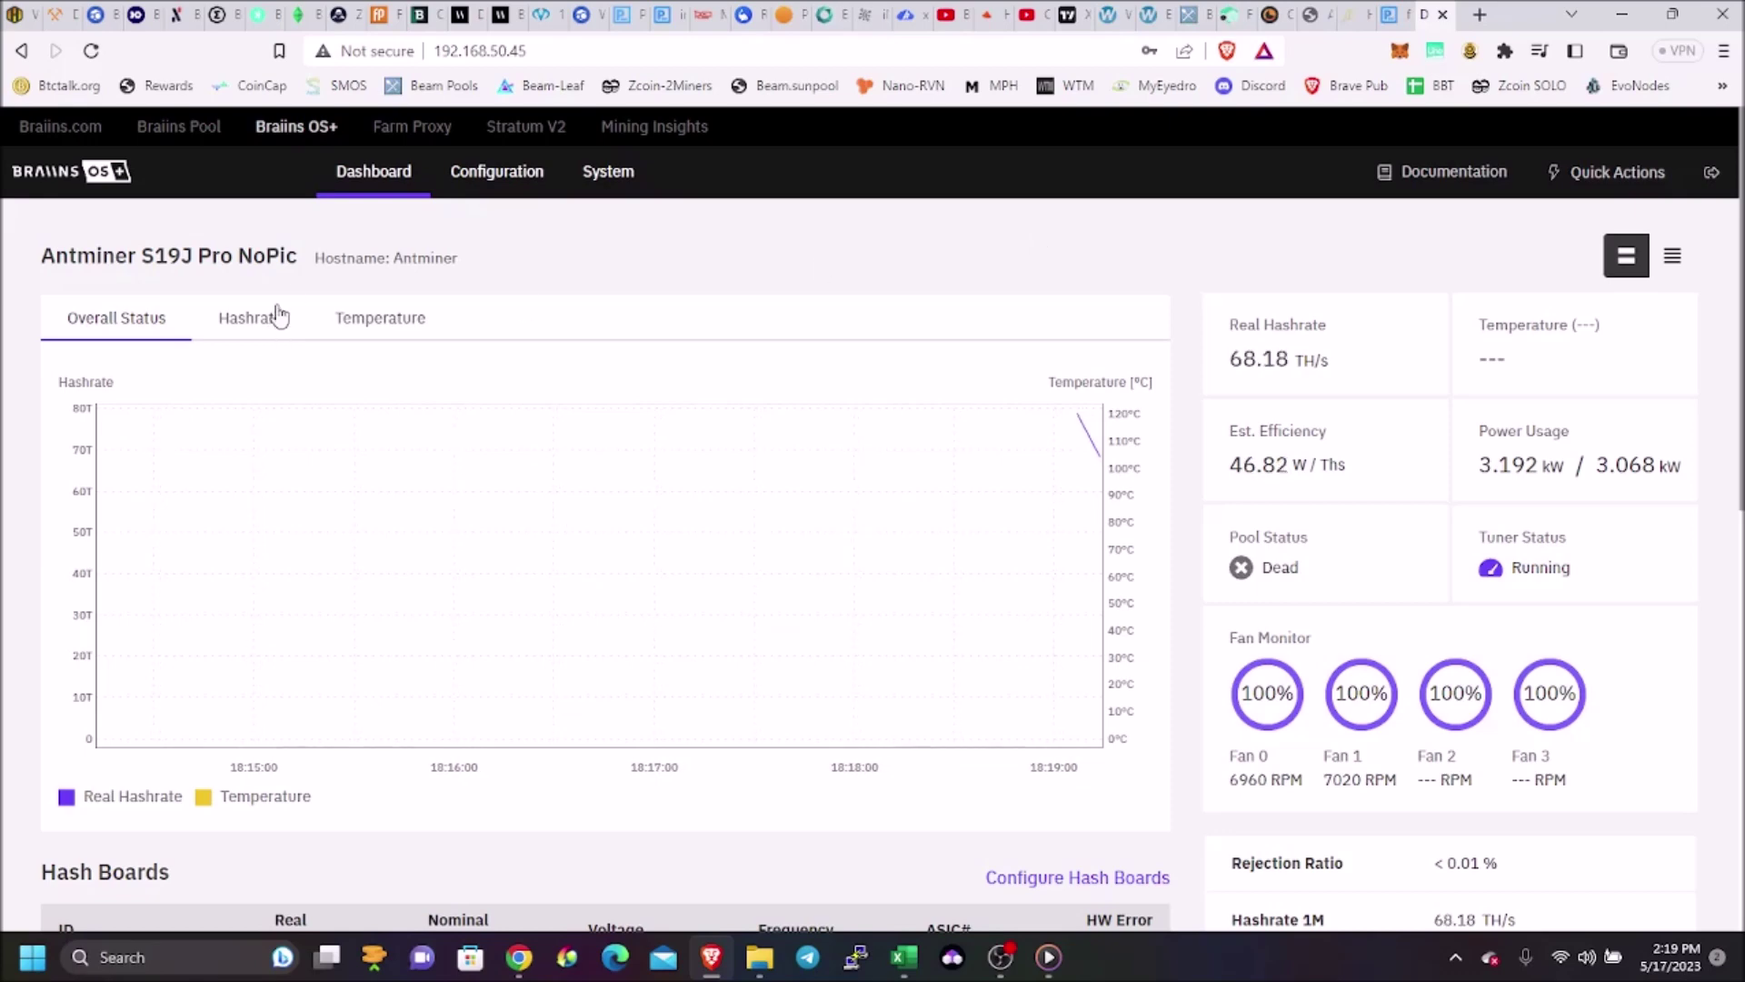
# Check the two enabled pools under Configuration, then view the Braiins Pool dashboard
pyautogui.click(479, 180)
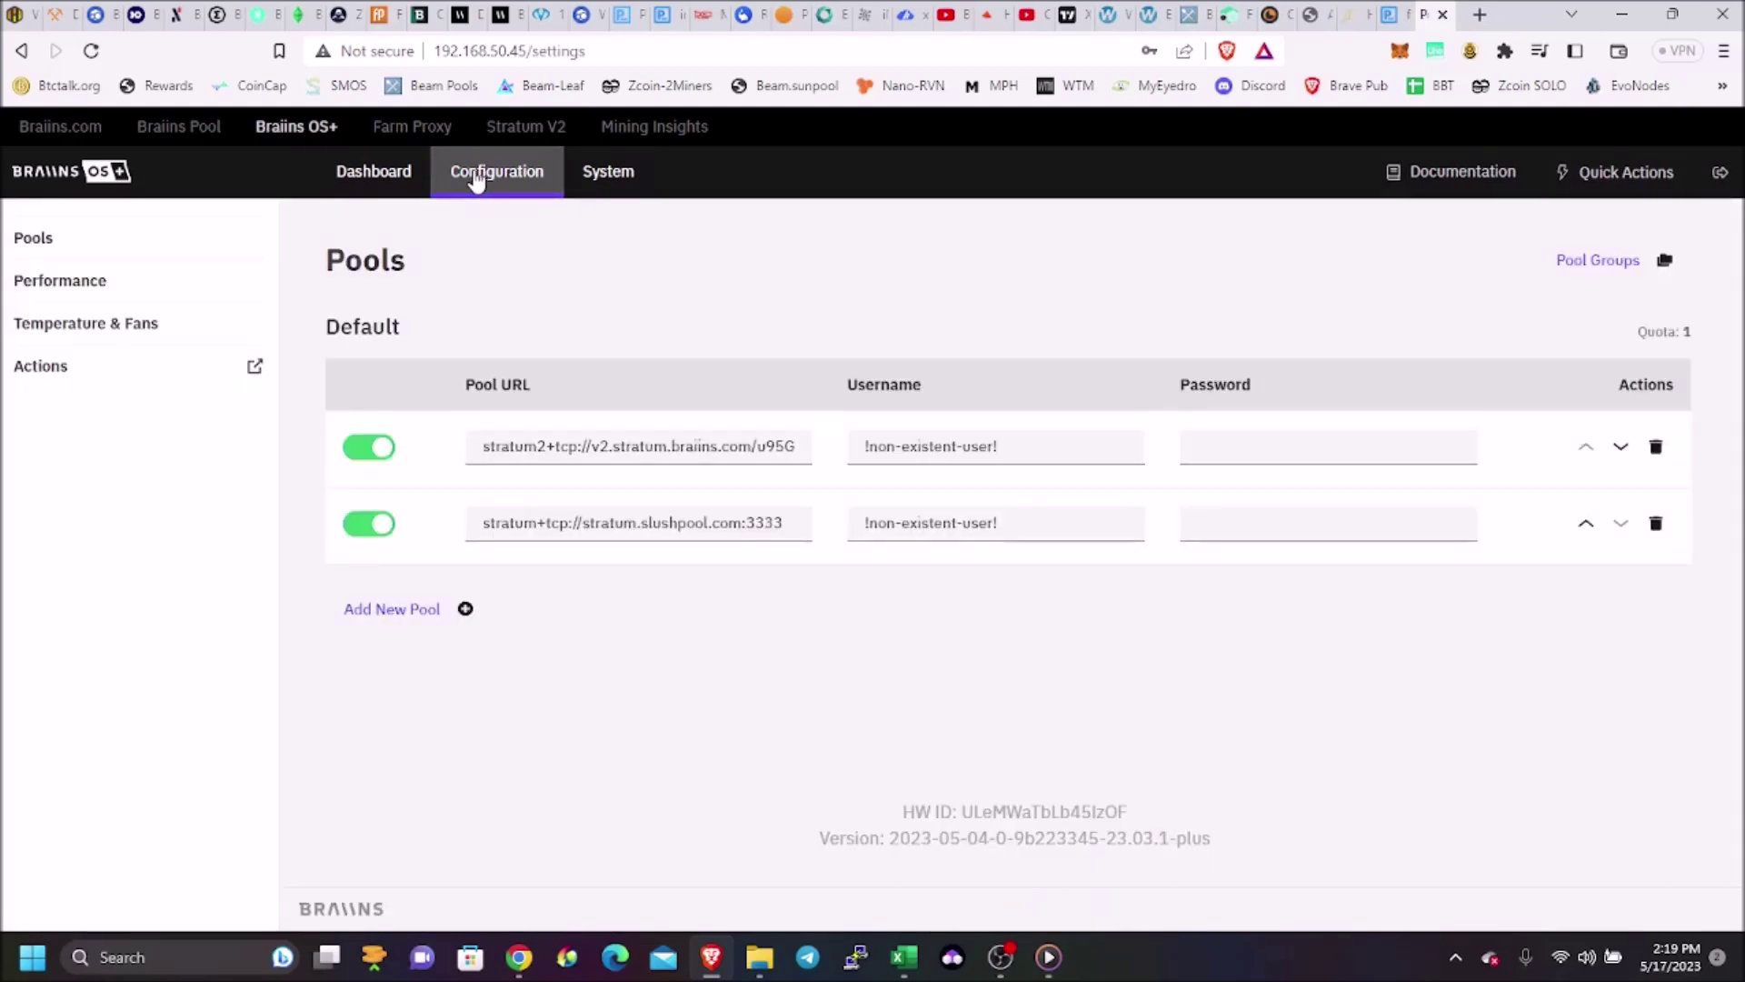
pyautogui.click(419, 15)
pyautogui.scroll(5, 409, 476)
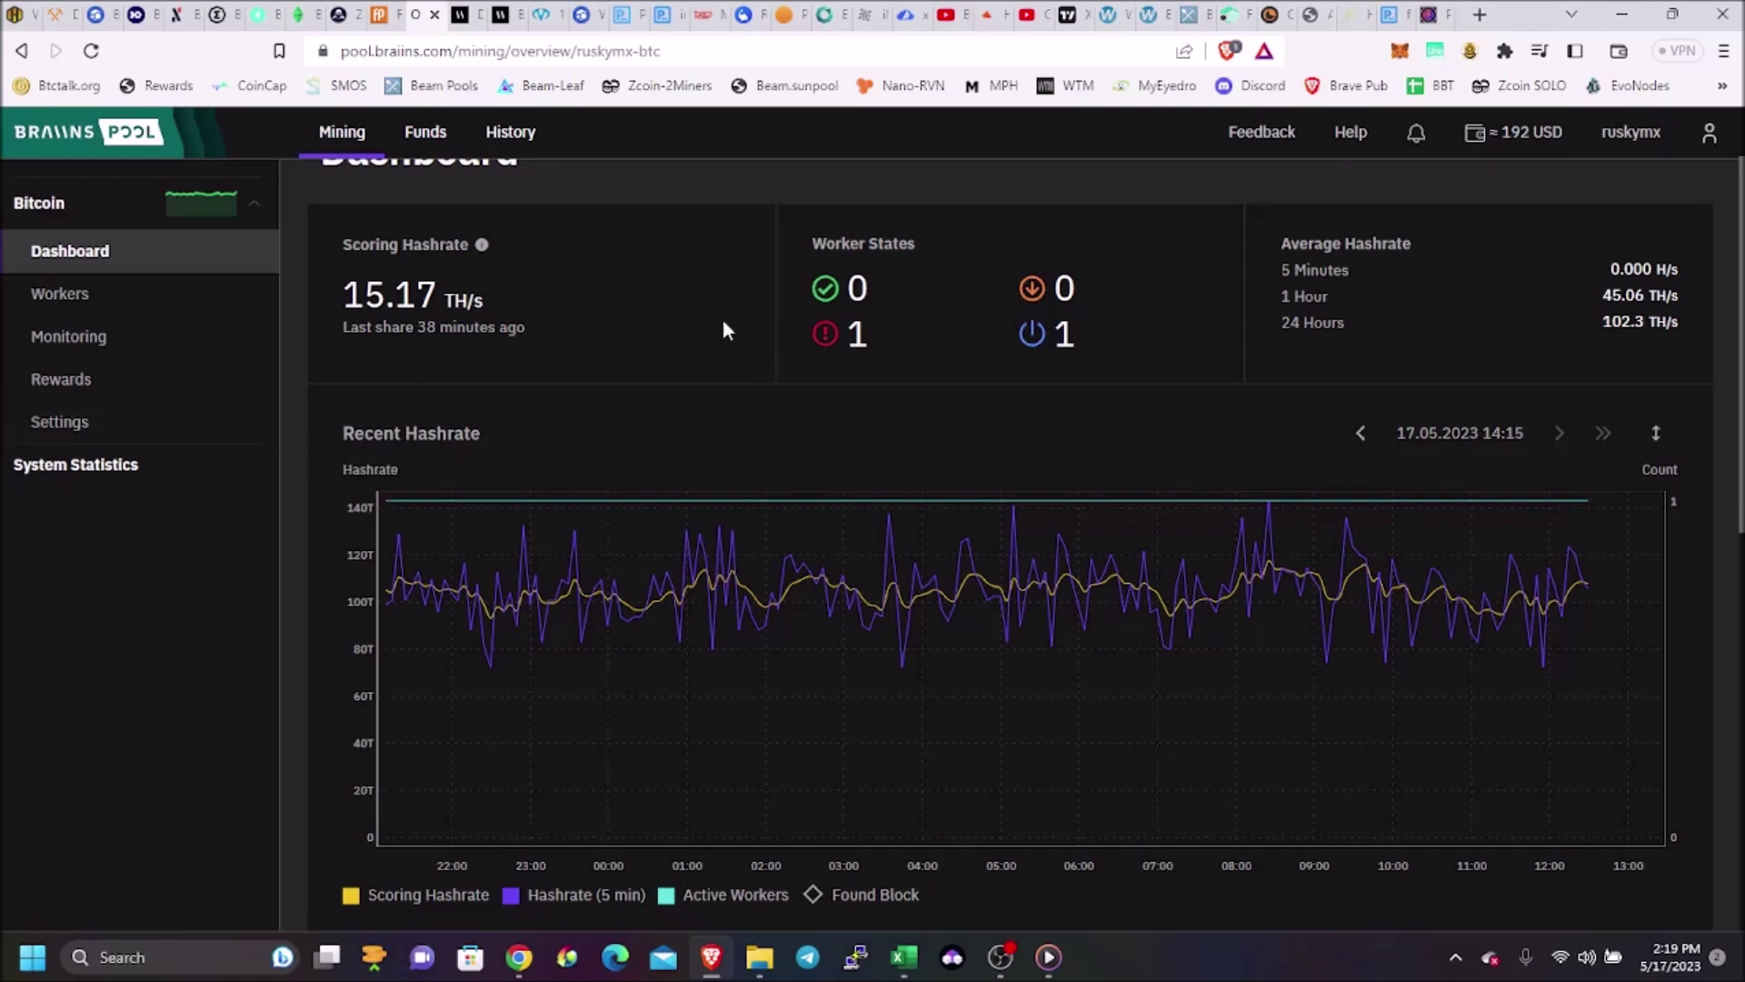
# Overwrite the first pool's placeholder Username with the Braiins Pool account's worker name
pyautogui.click(1436, 11)
pyautogui.tripleClick(1002, 446)
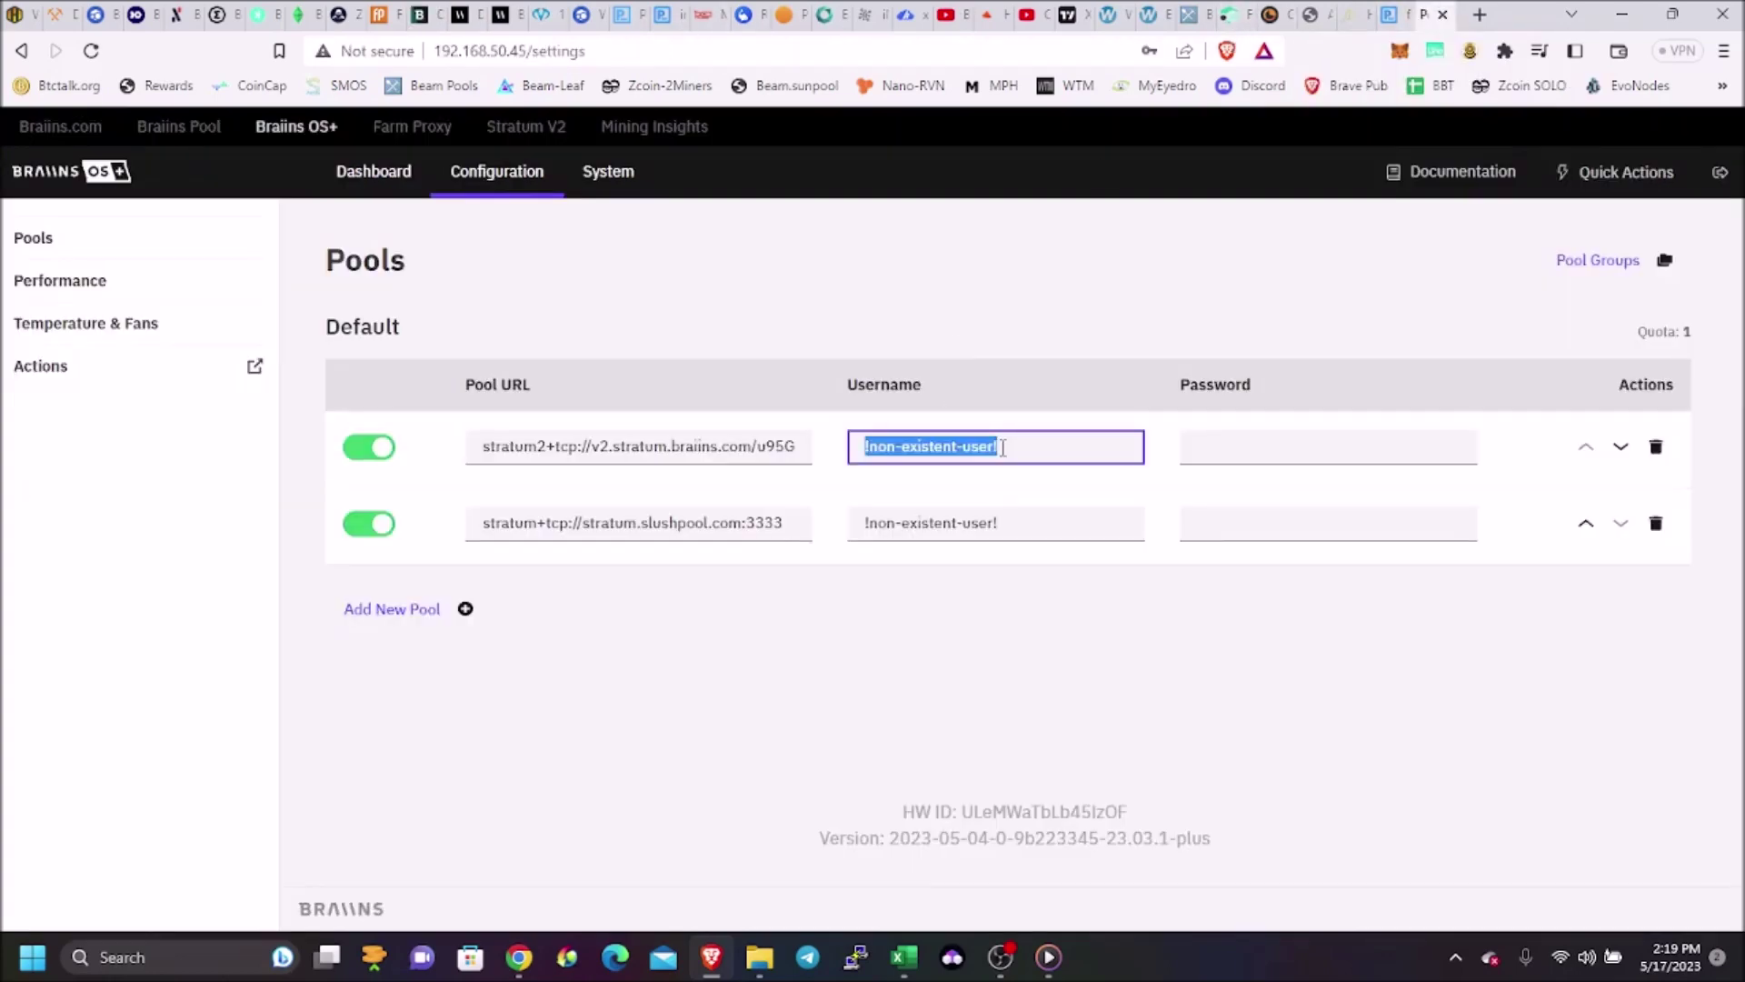
pyautogui.write('rusky')
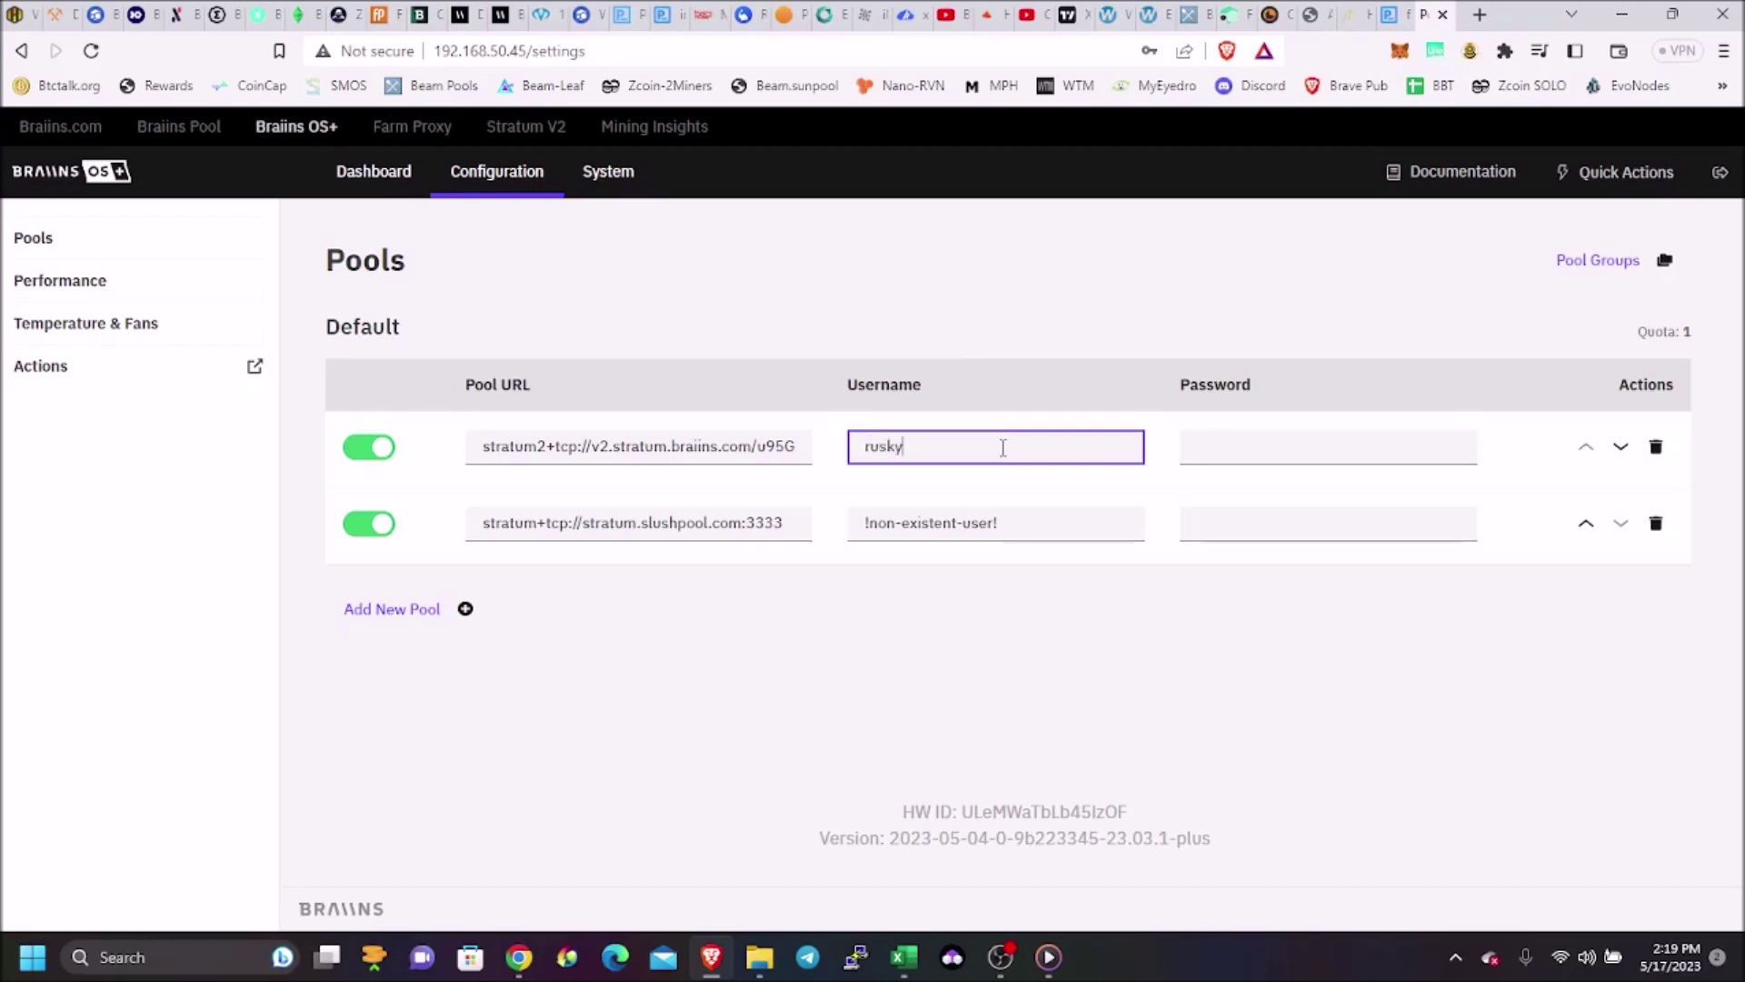
pyautogui.write('mx.s19jpro')
pyautogui.click(433, 20)
# Scroll the Braiins Pool dashboard and open Workers to find worker s19jpro-104 offline
pyautogui.scroll(-8, 505, 374)
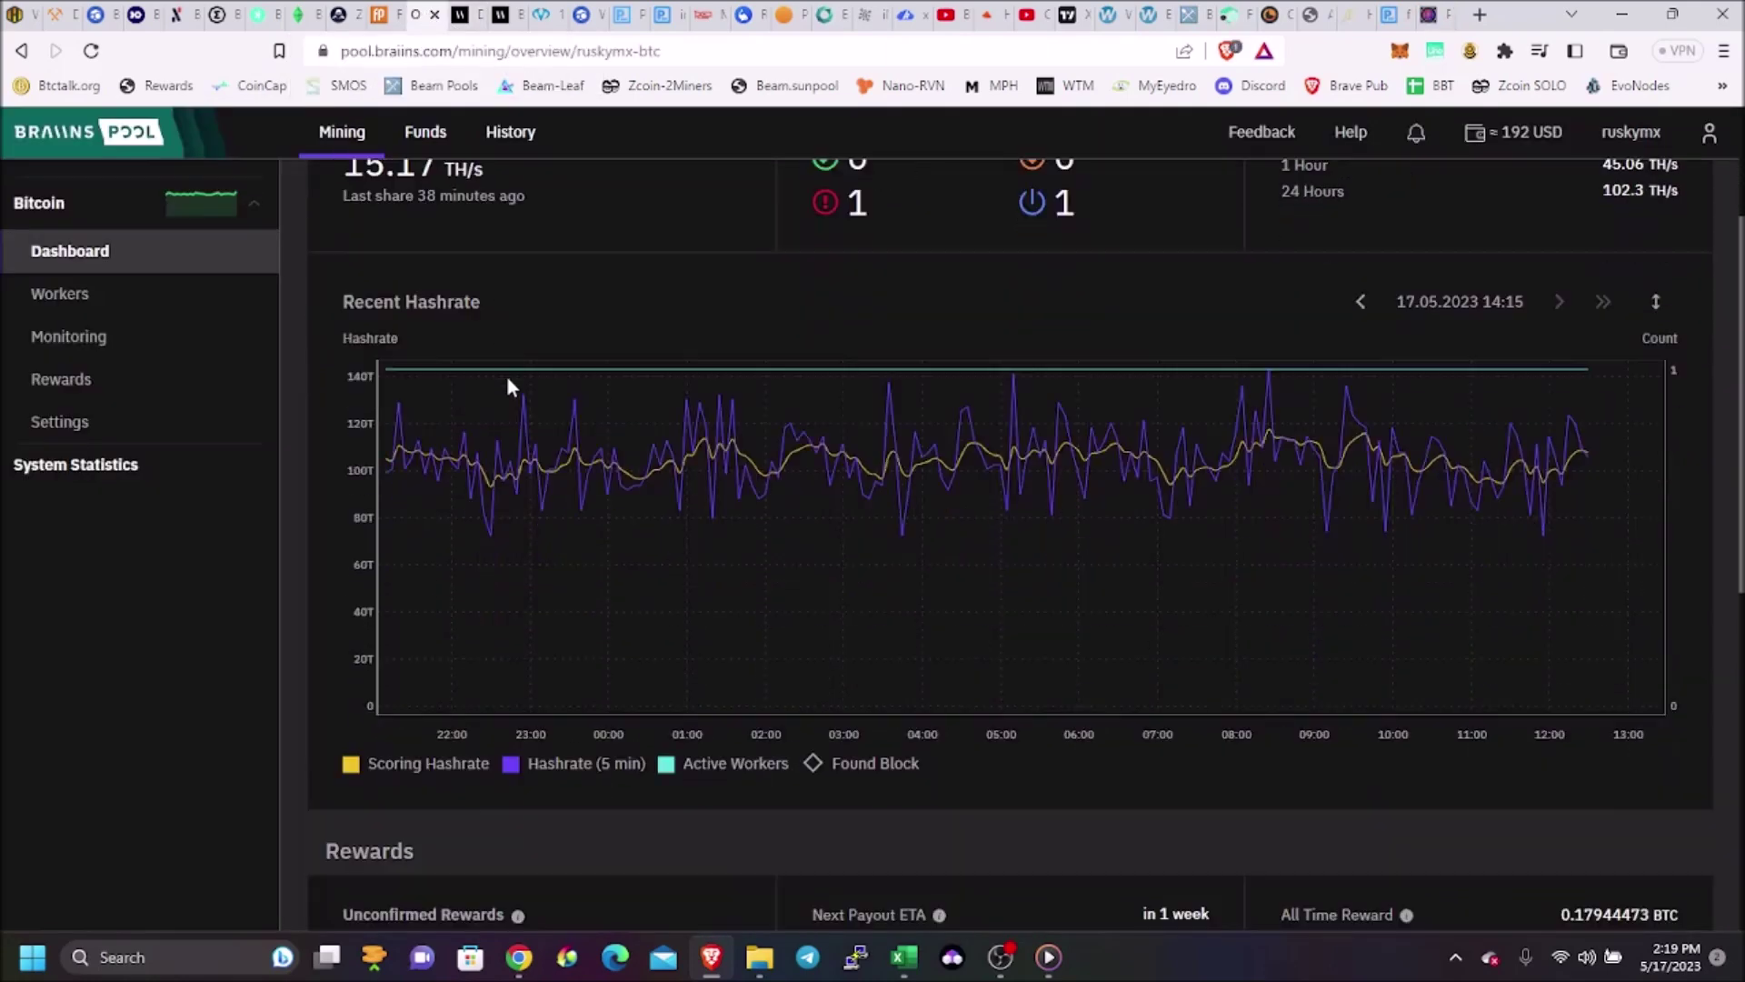
pyautogui.scroll(-1, 507, 374)
pyautogui.scroll(11, 507, 374)
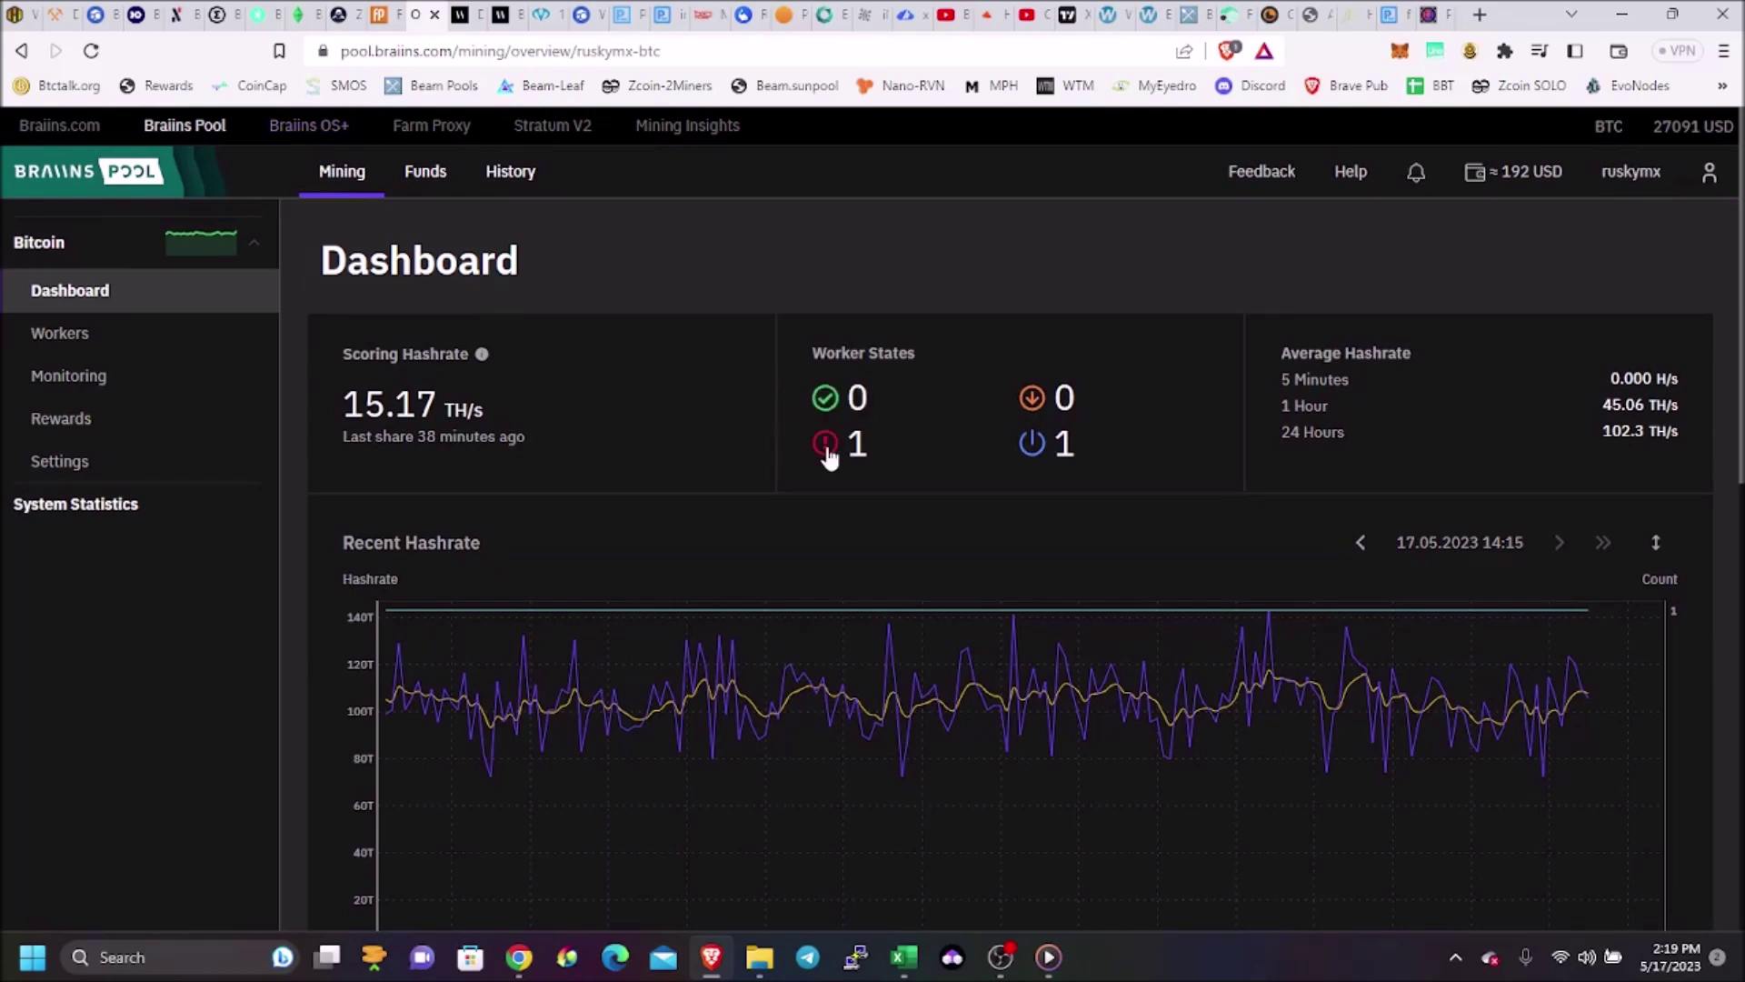
pyautogui.scroll(-1, 800, 445)
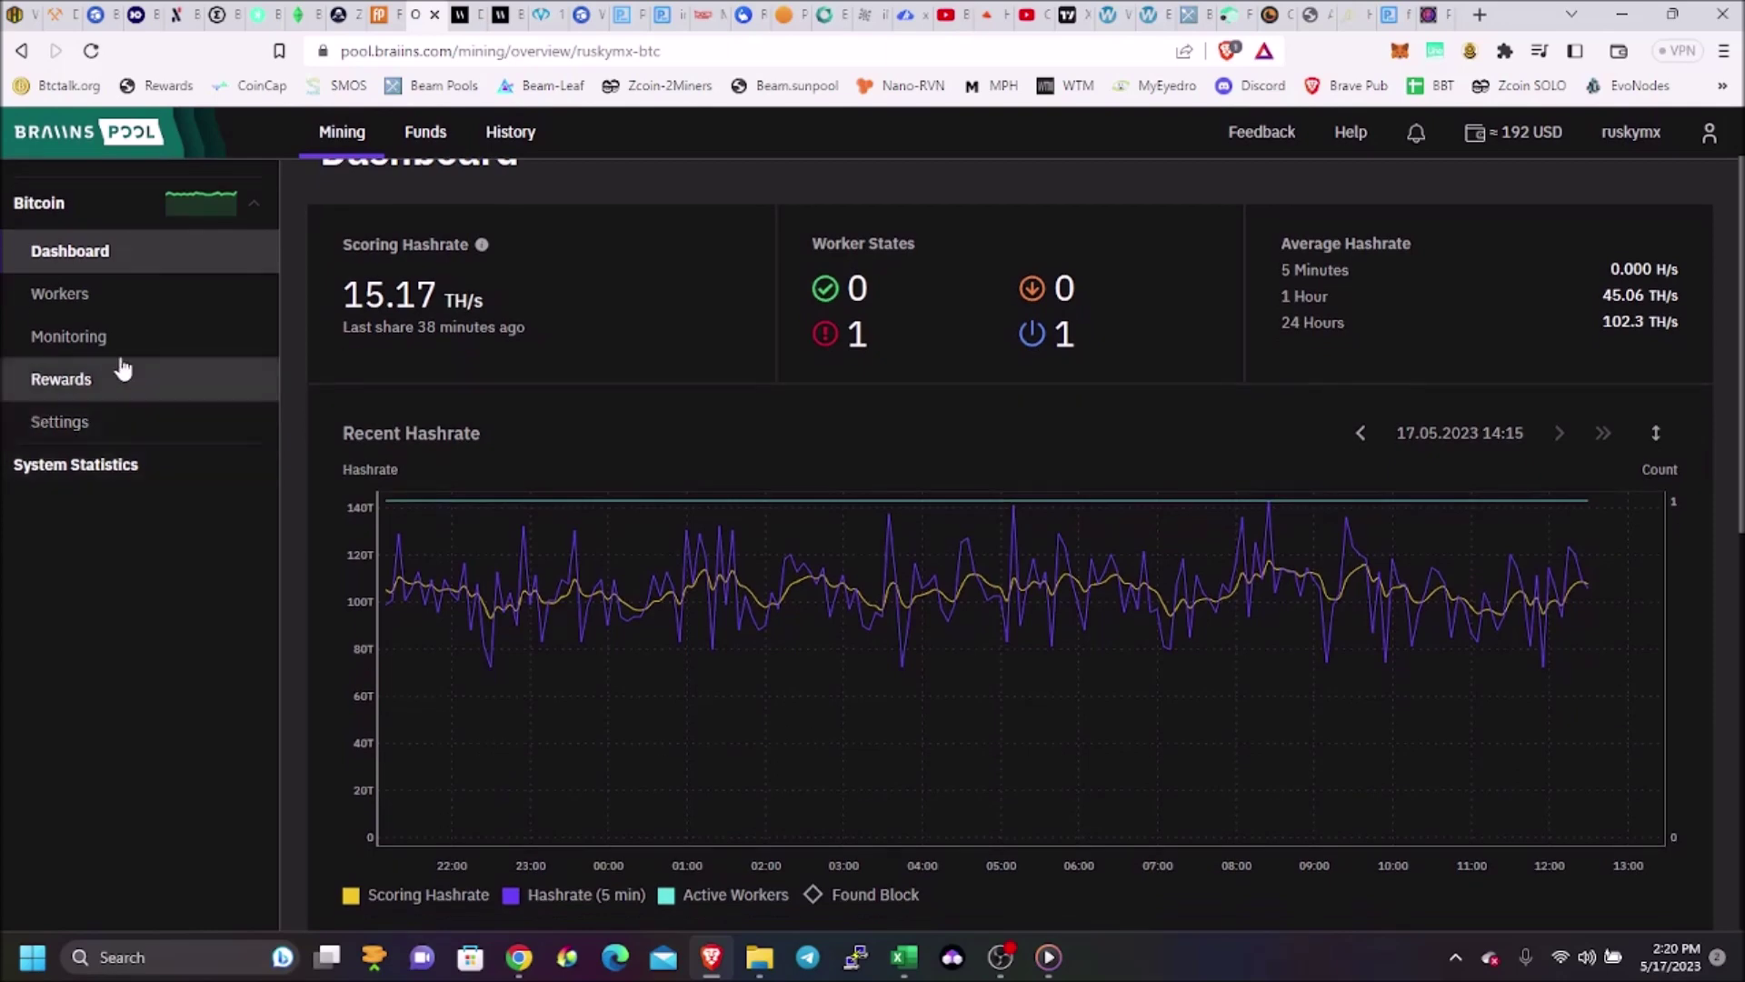
pyautogui.click(106, 300)
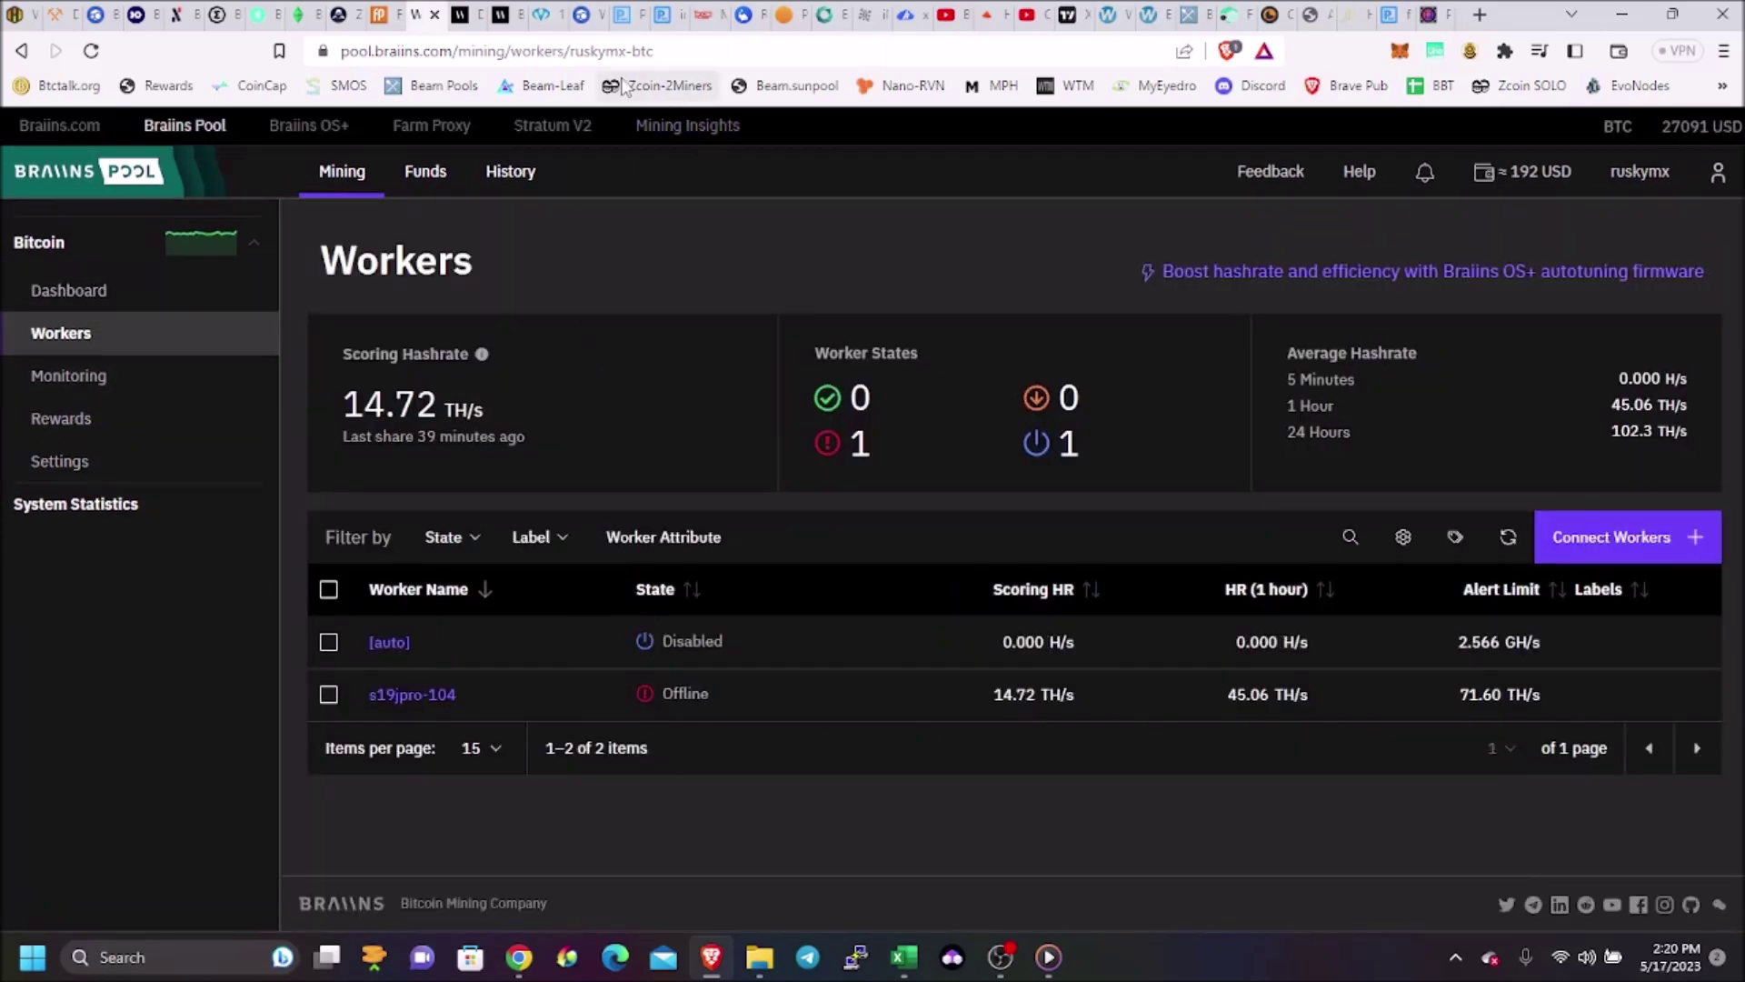
pyautogui.click(1433, 16)
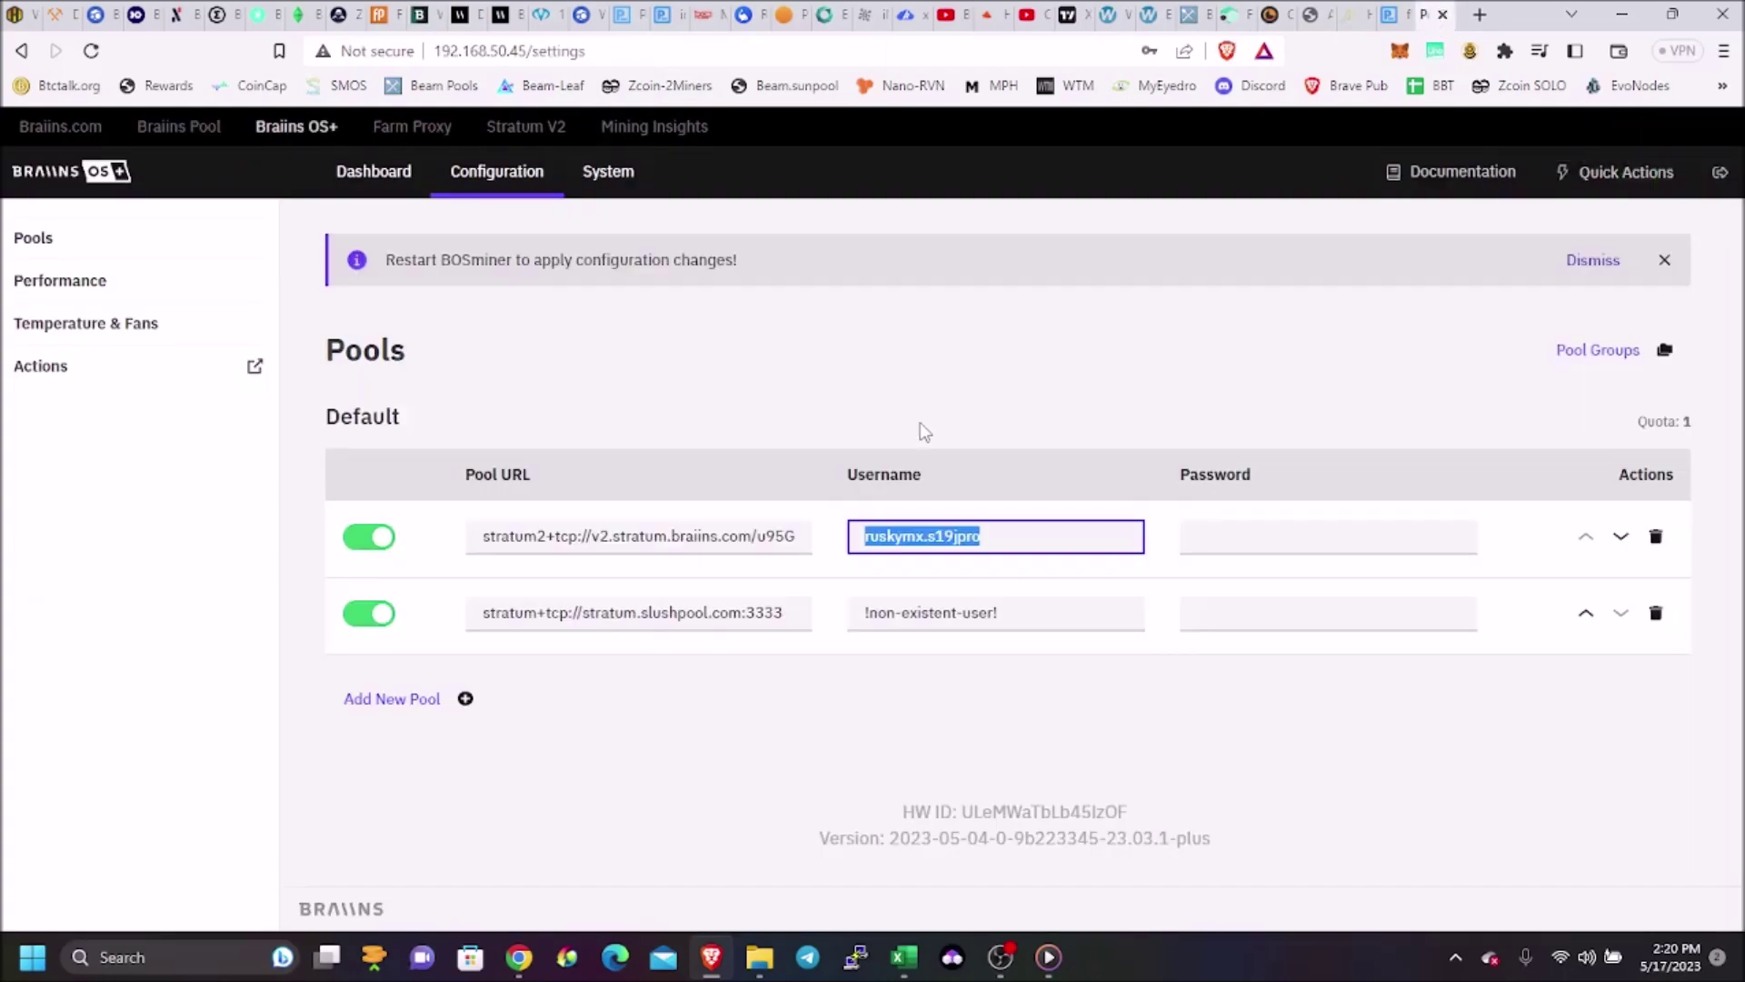
# Append 104 to the first pool's username and enter its password
pyautogui.click(1024, 539)
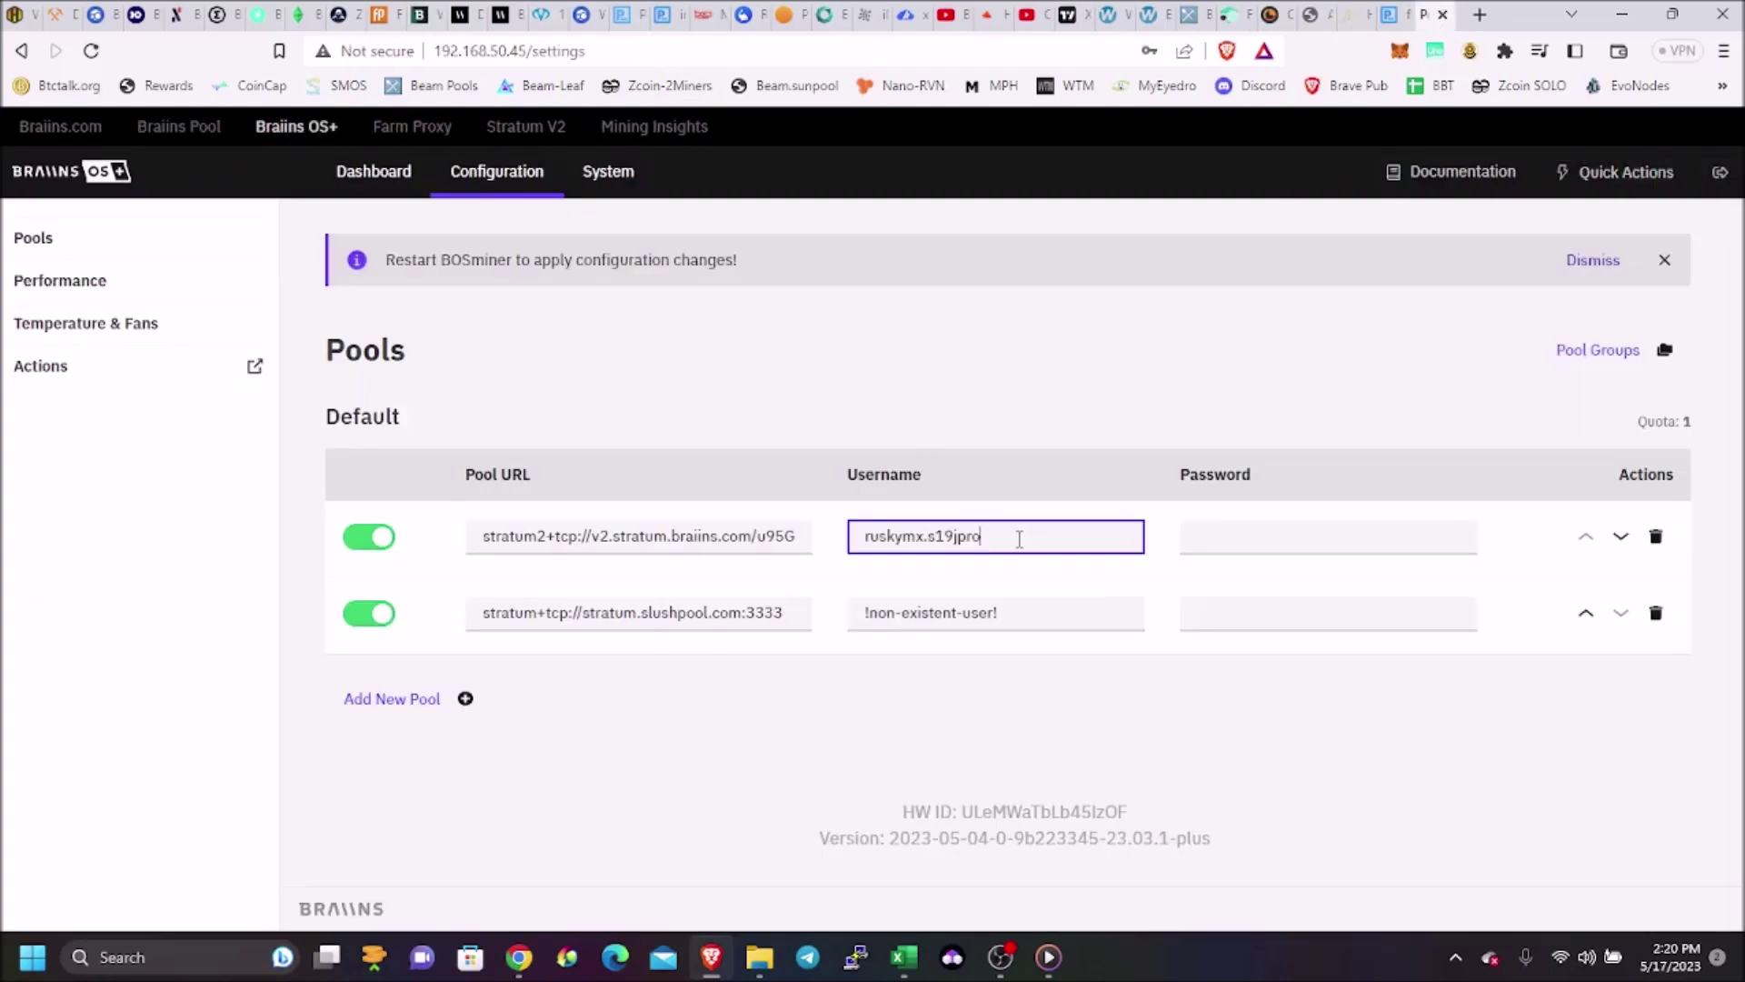
pyautogui.write('104')
pyautogui.click(1262, 542)
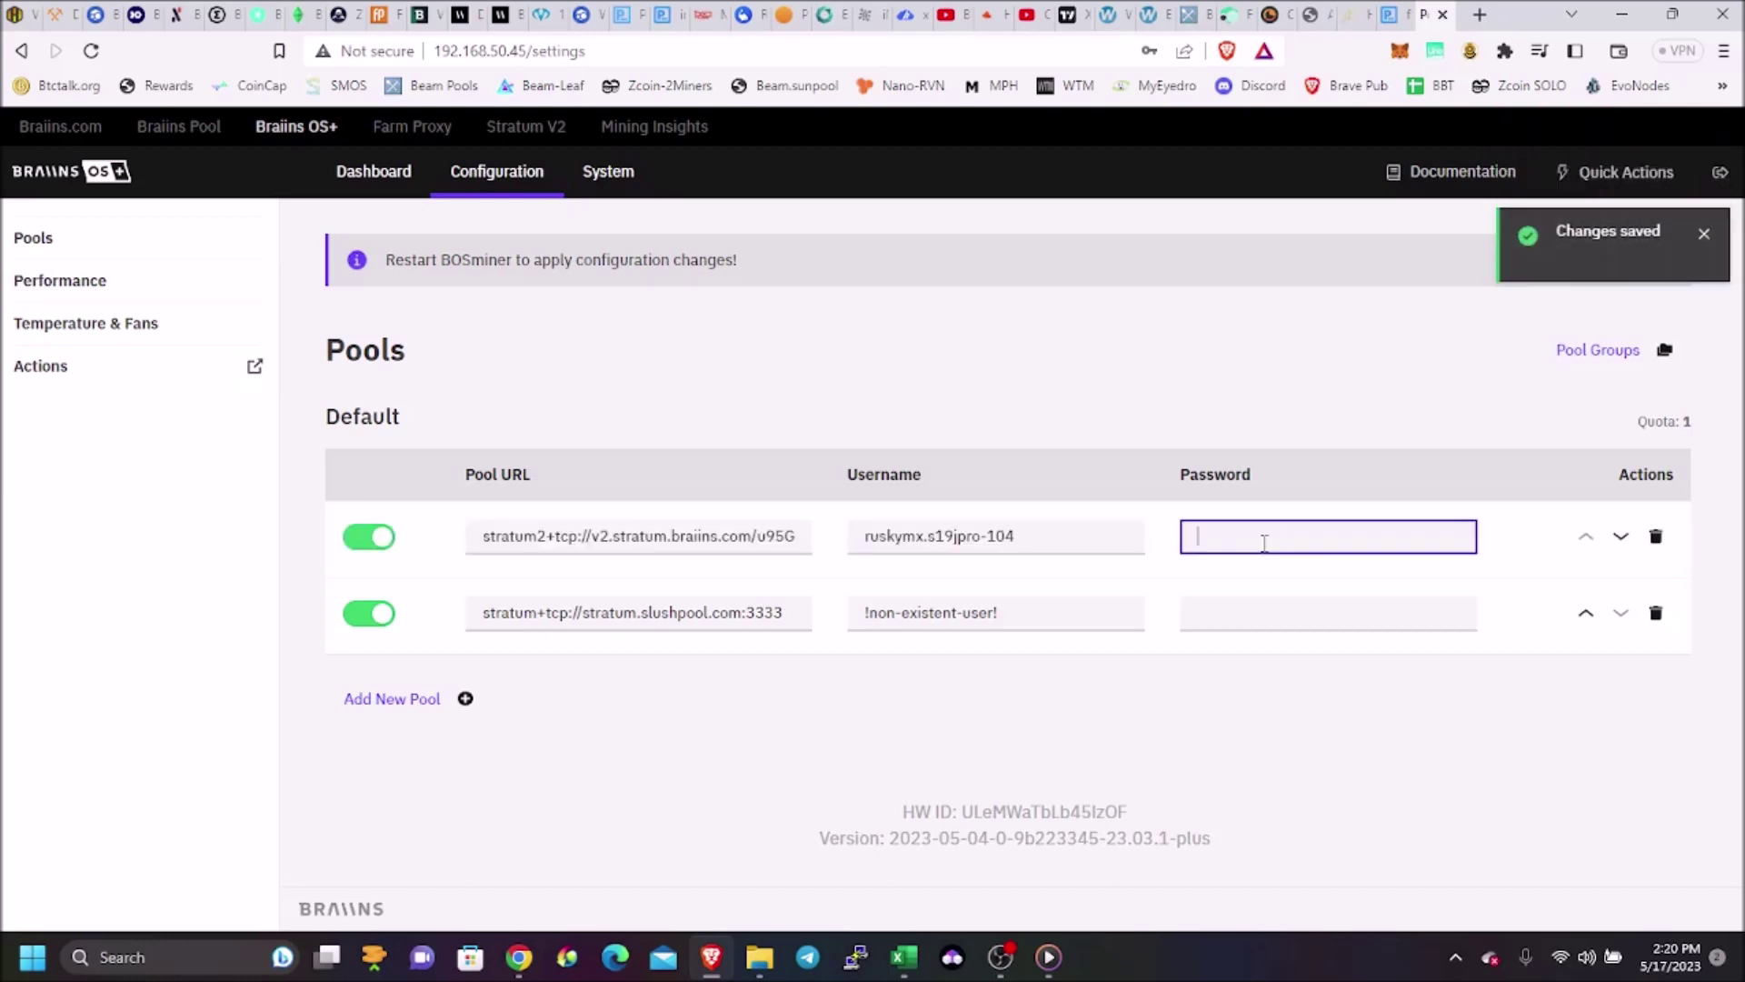
pyautogui.write('123')
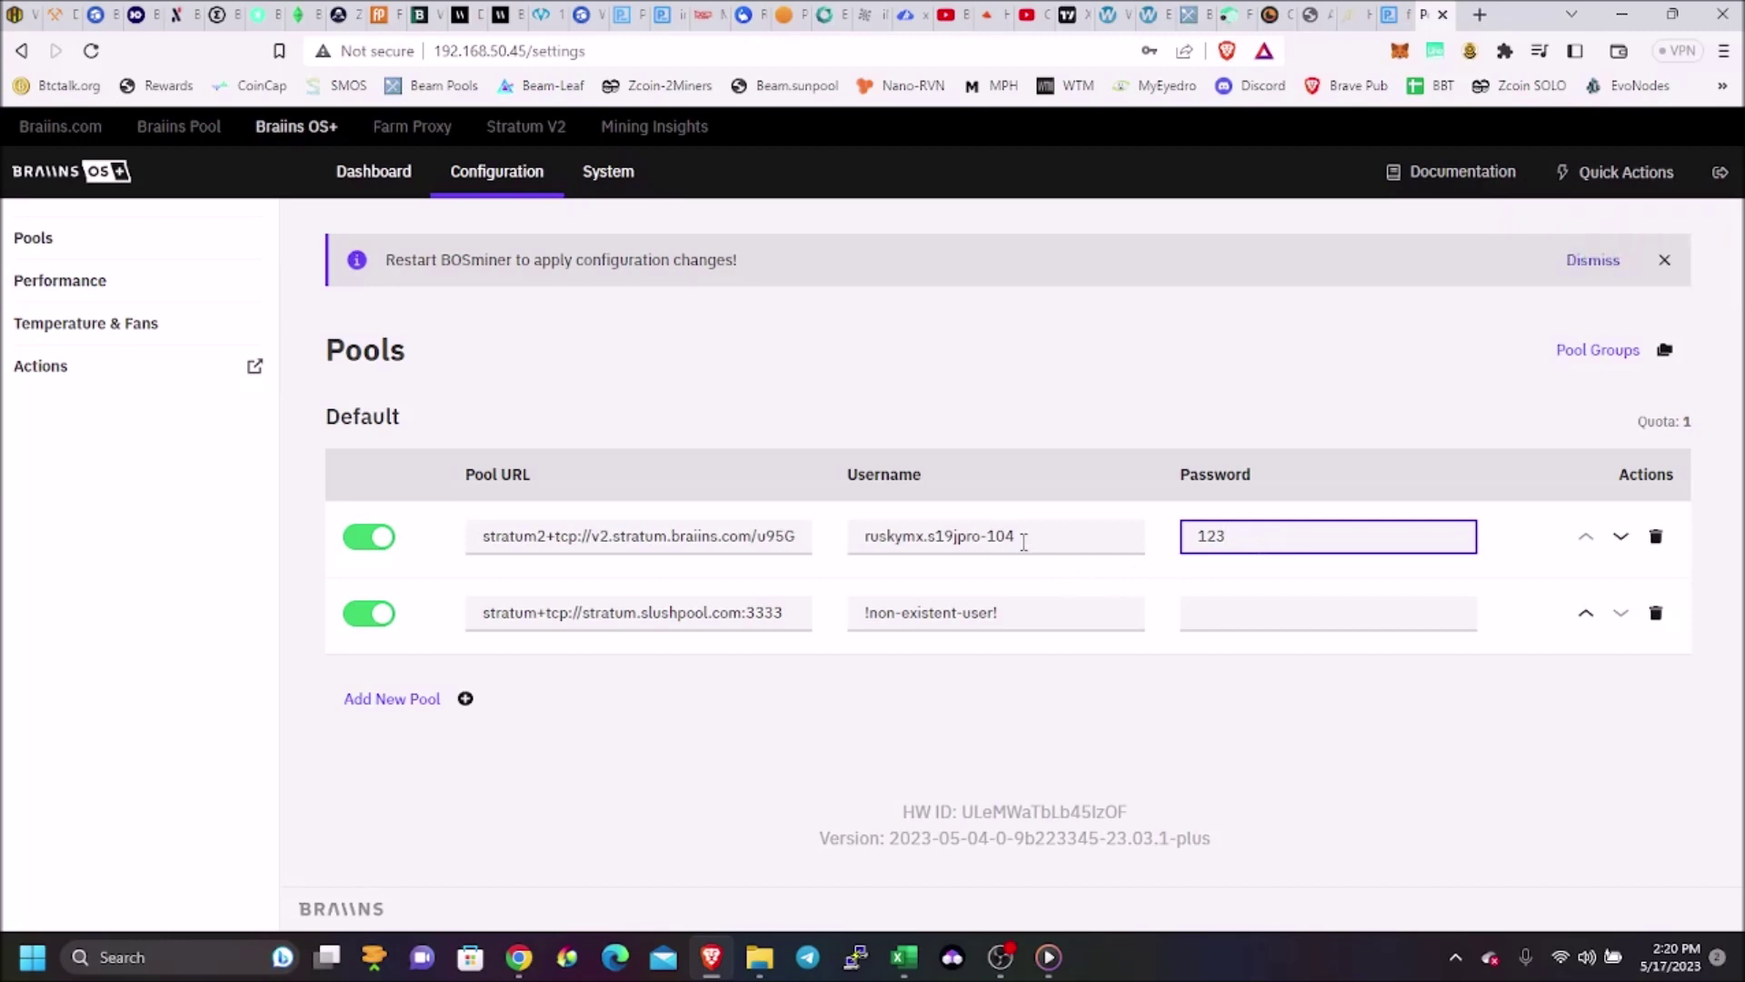
# Paste the first pool's username into the second pool, add its password, and dismiss the restart notice
pyautogui.tripleClick(1023, 542)
pyautogui.hotkey('ctrl', 'c')
pyautogui.moveTo(1013, 541)
pyautogui.mouseDown()
pyautogui.moveTo(888, 557)
pyautogui.moveTo(1000, 536)
pyautogui.mouseUp()
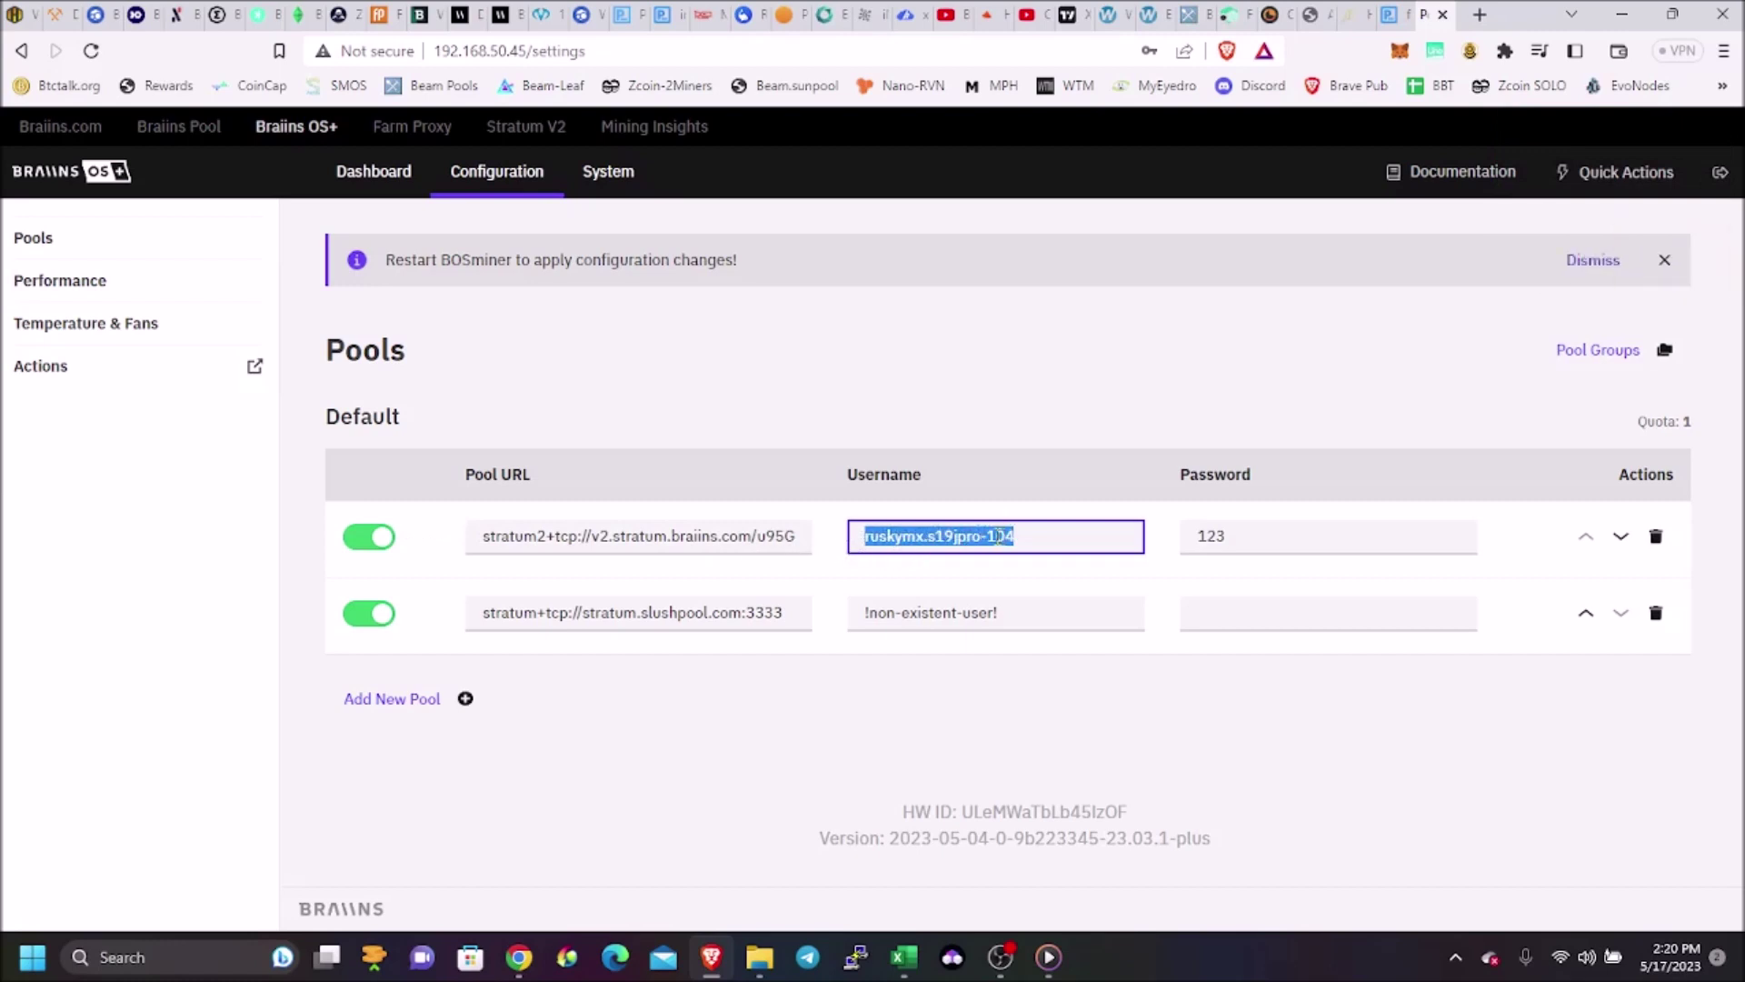
pyautogui.tripleClick(1005, 611)
pyautogui.moveTo(1006, 612); pyautogui.dragTo(863, 620)
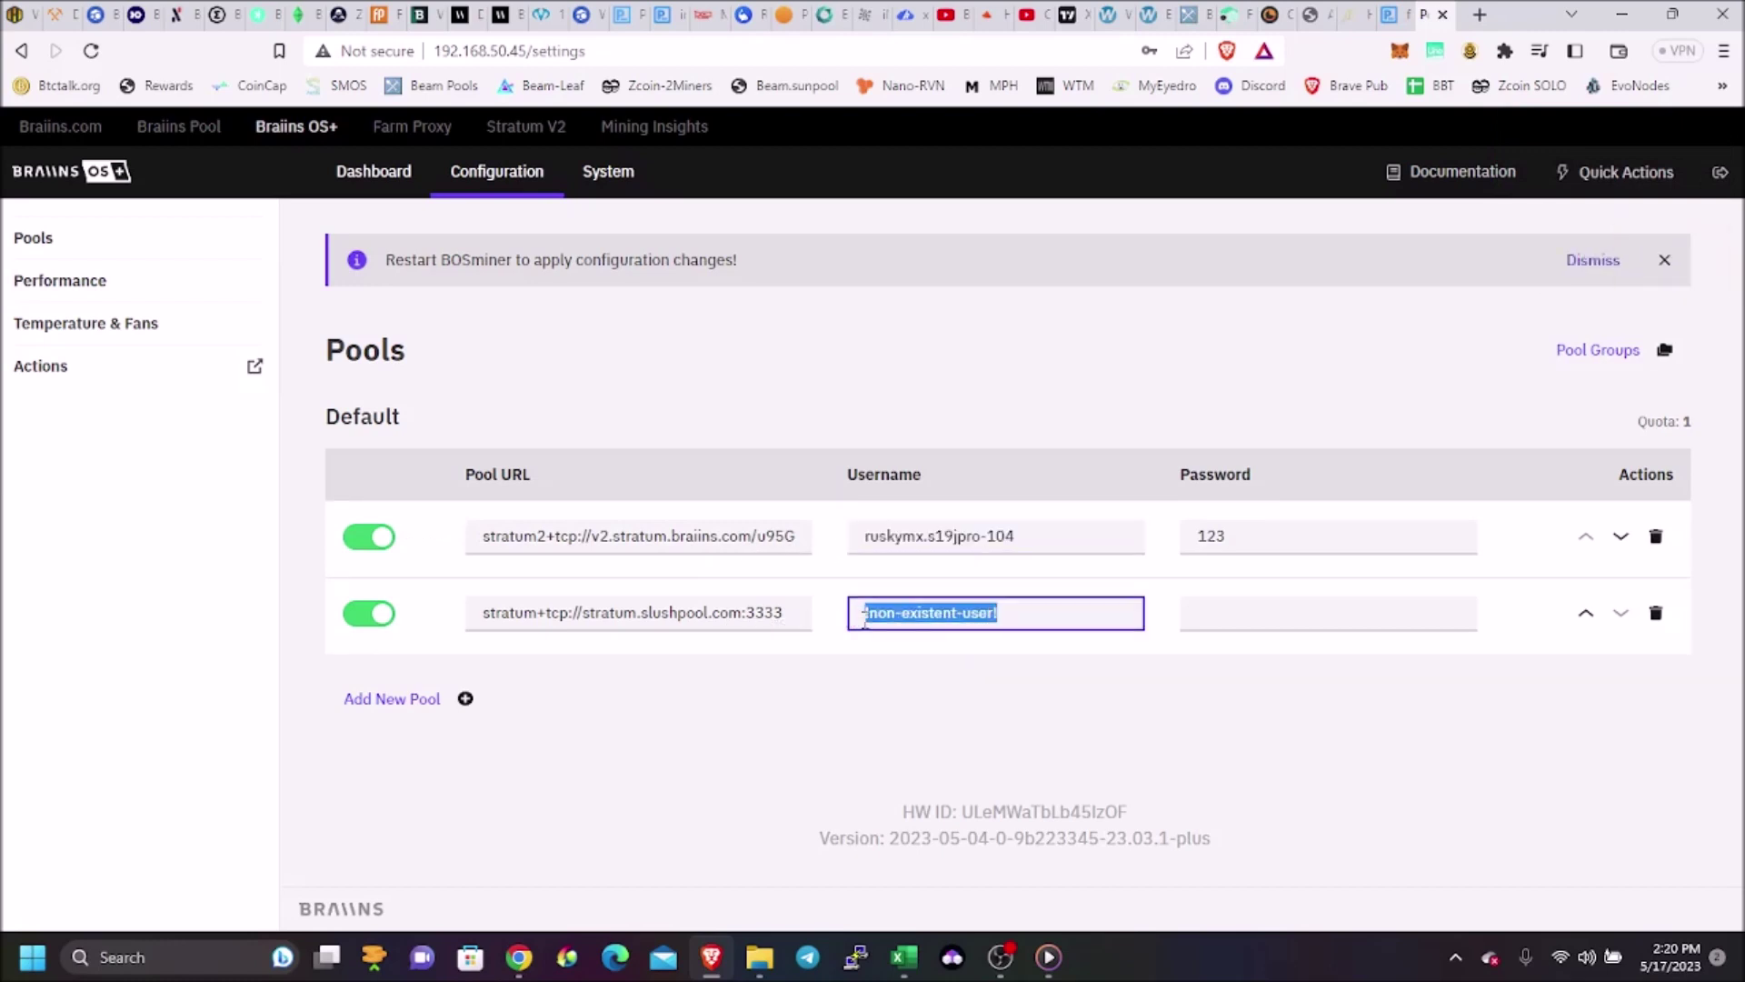
pyautogui.hotkey('ctrl', 'v')
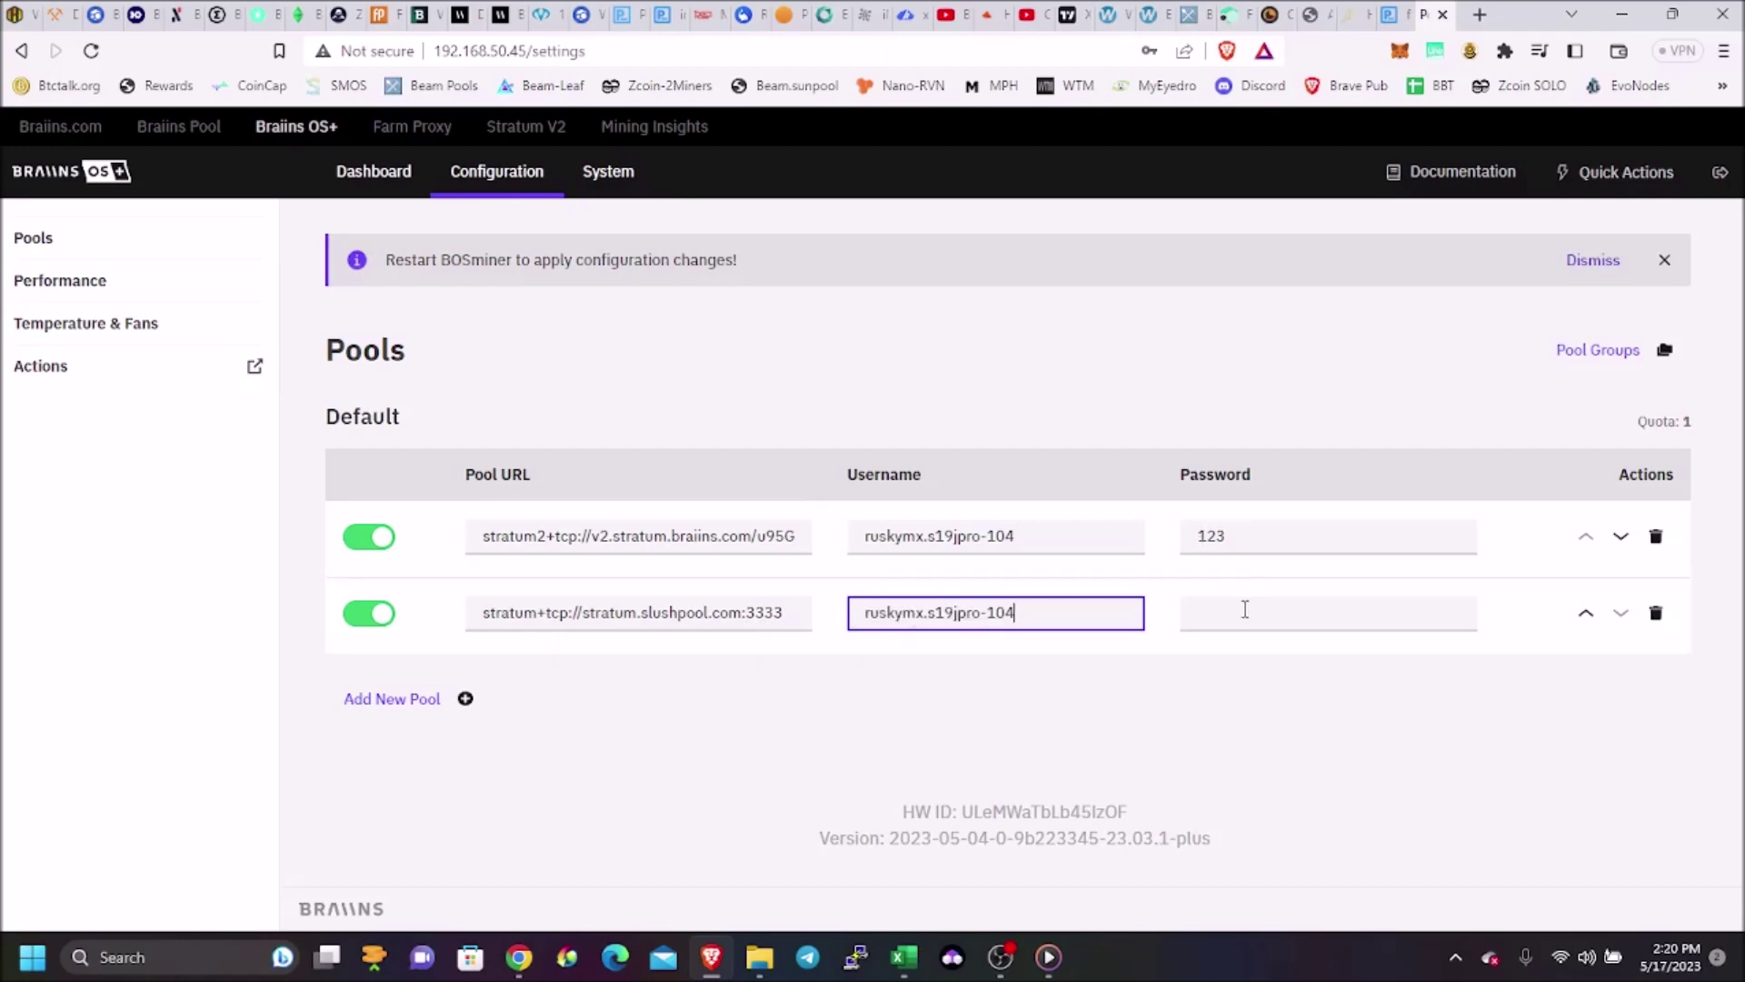
pyautogui.click(1243, 612)
pyautogui.write('123')
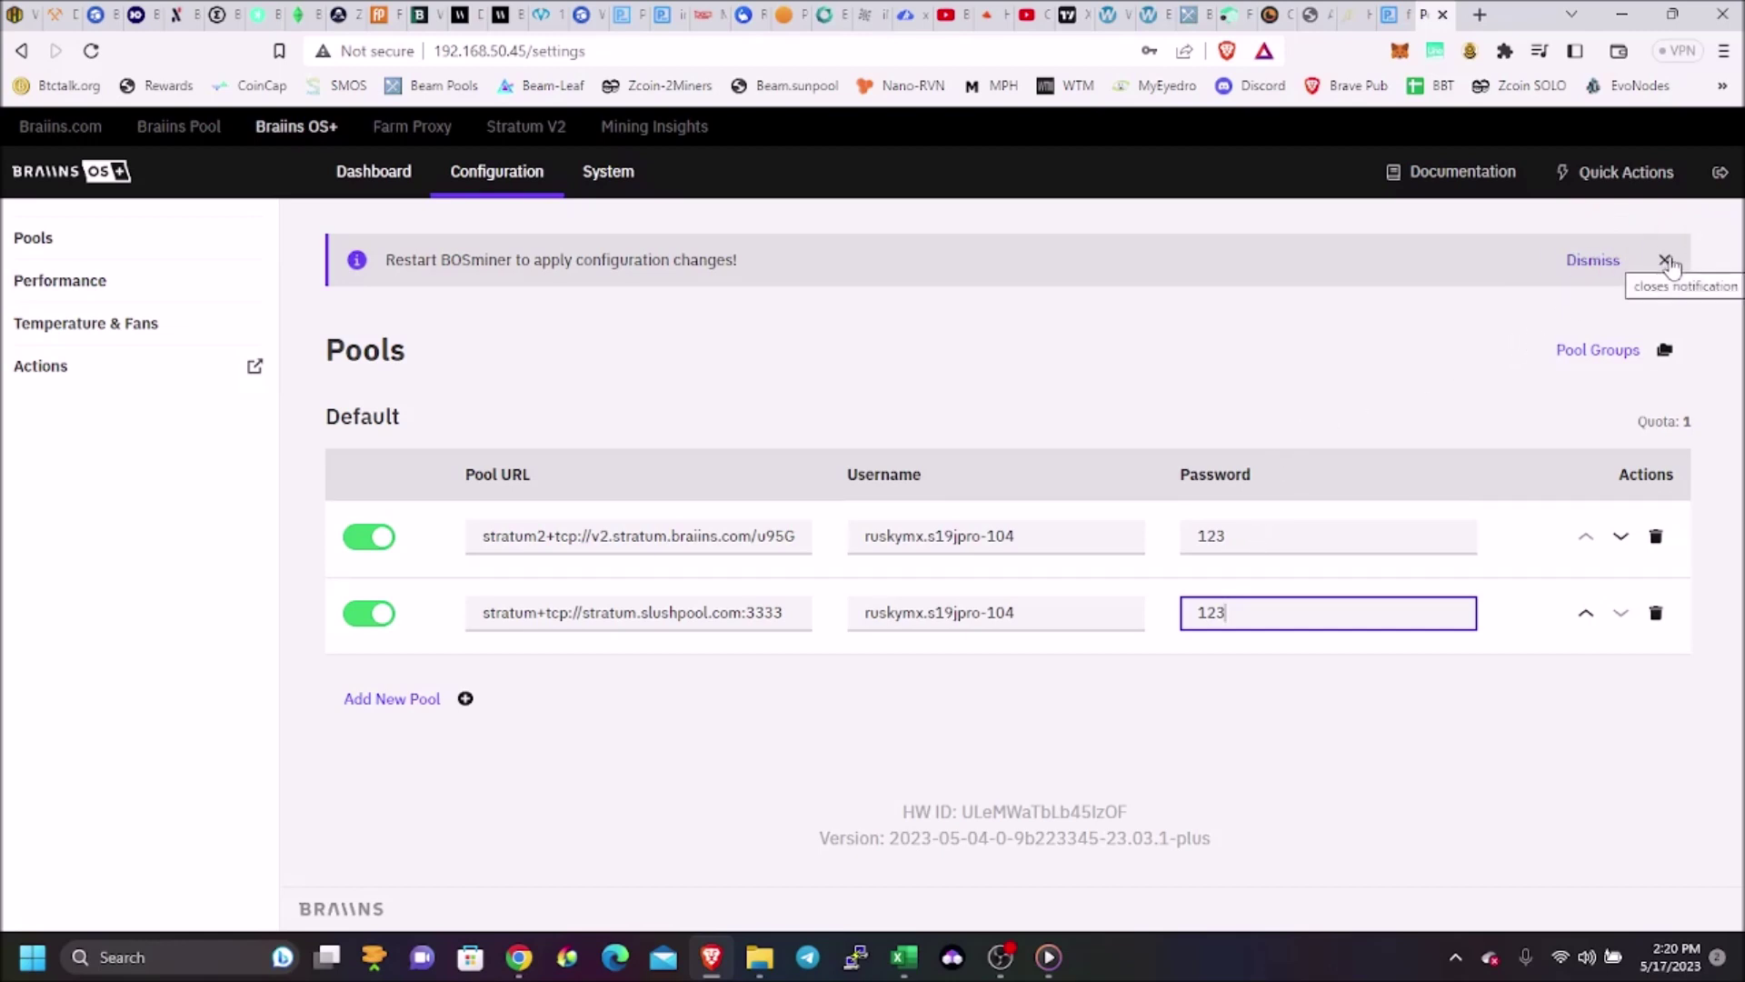
pyautogui.click(1665, 261)
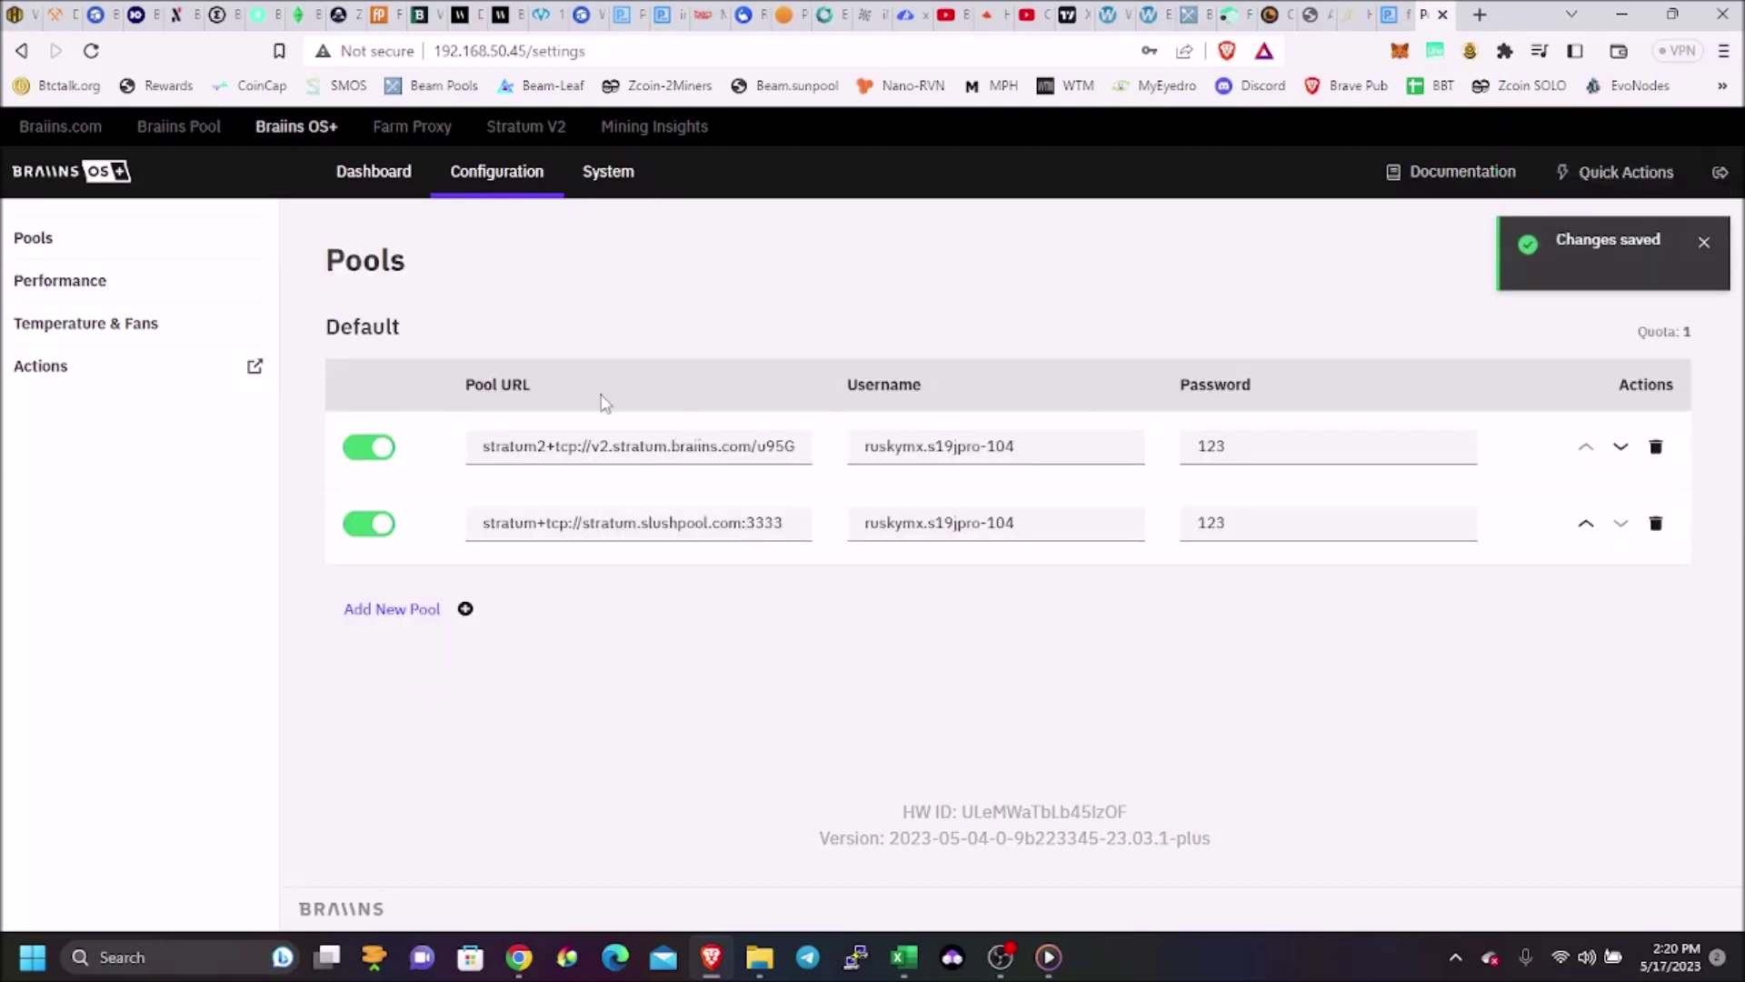
# Look over the miner's Dashboard, then go to the System settings page
pyautogui.click(384, 181)
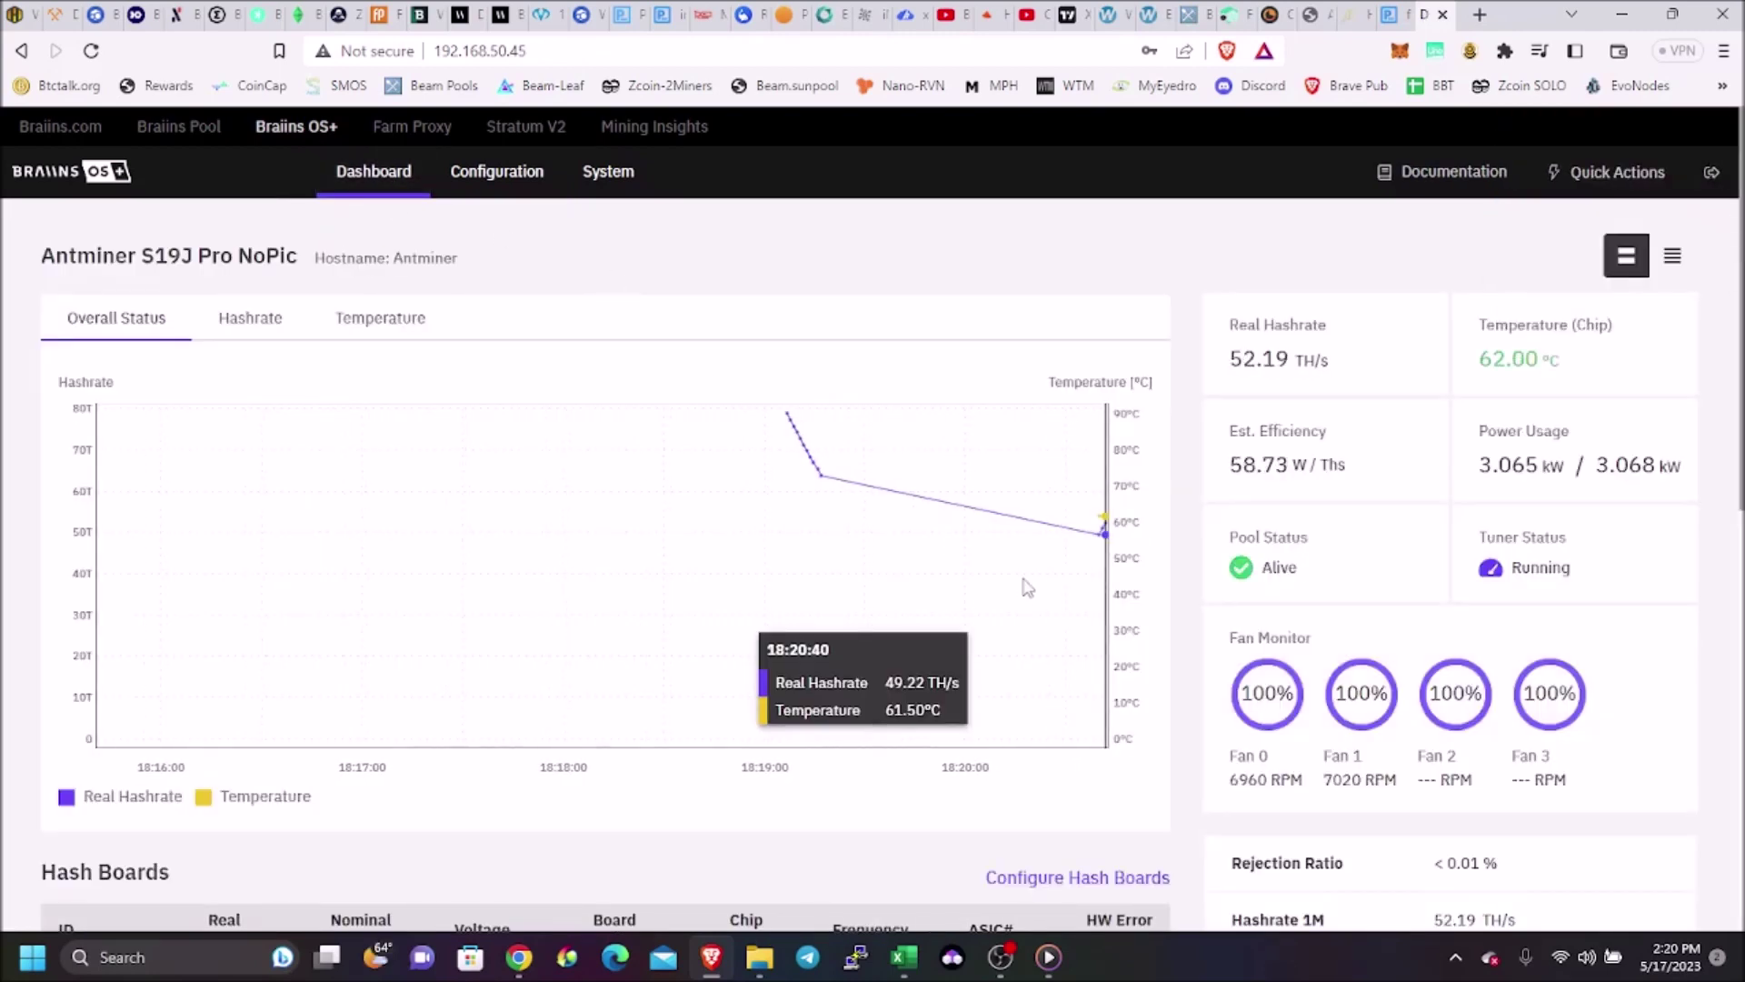
pyautogui.scroll(-8, 1027, 588)
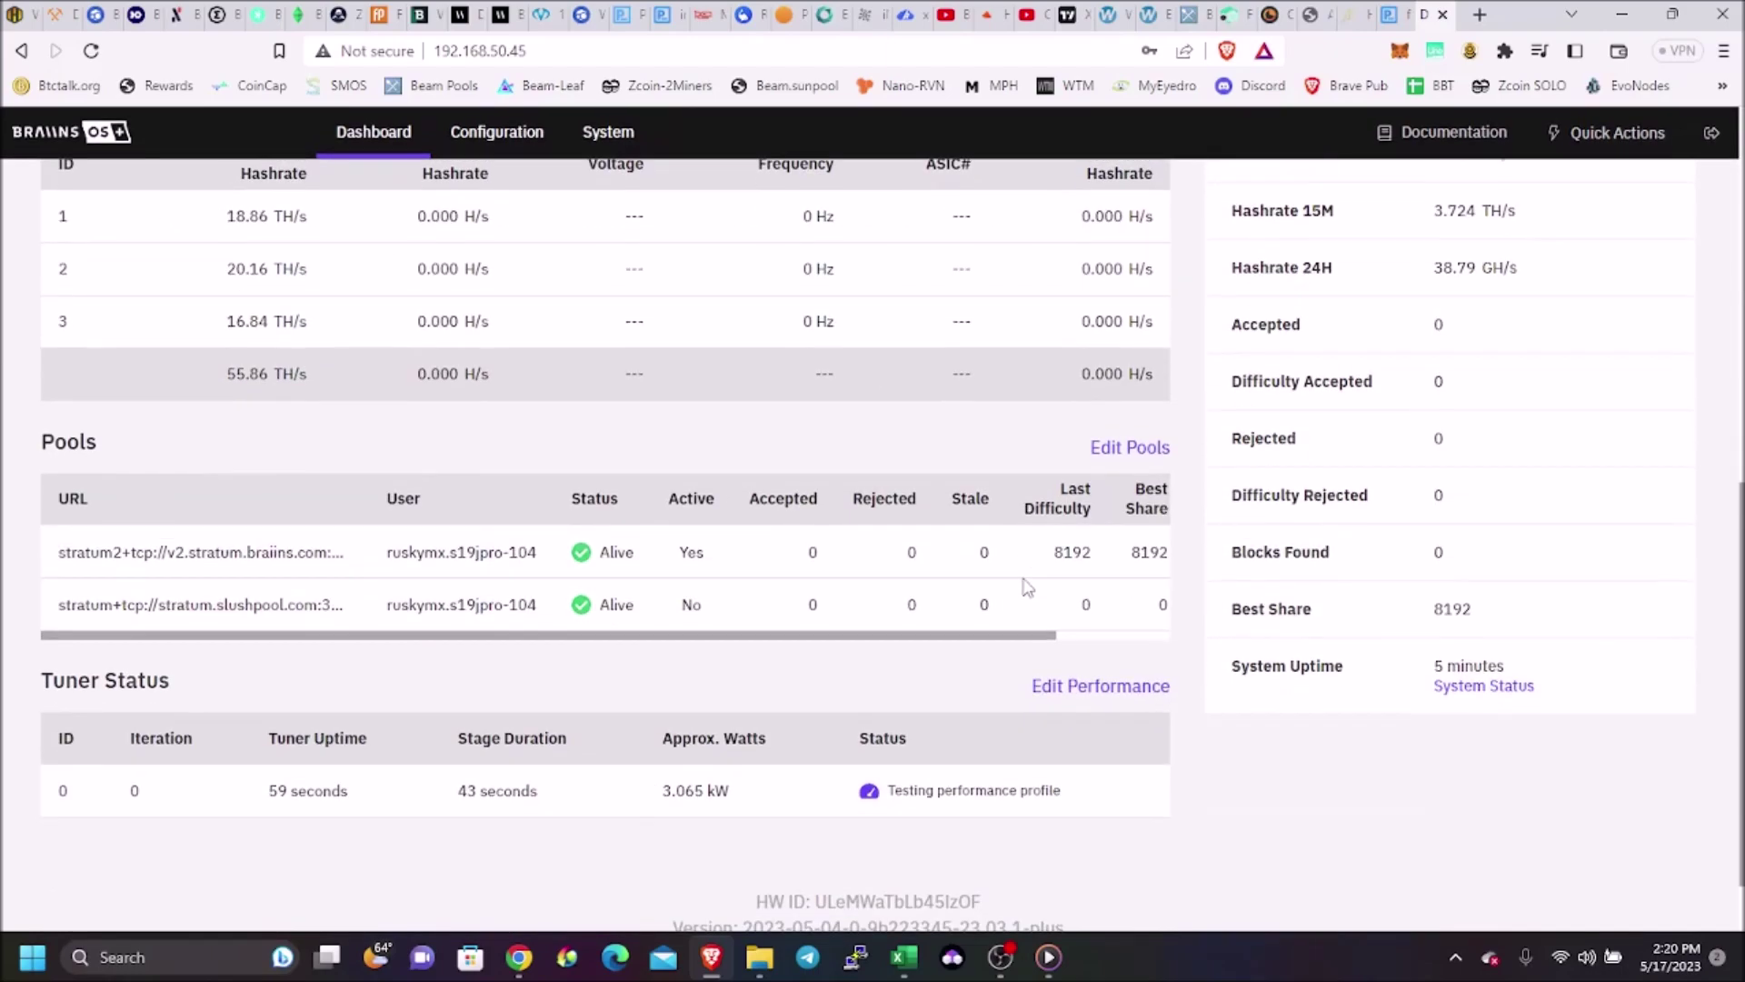
pyautogui.scroll(-1, 1025, 586)
pyautogui.scroll(7, 1025, 586)
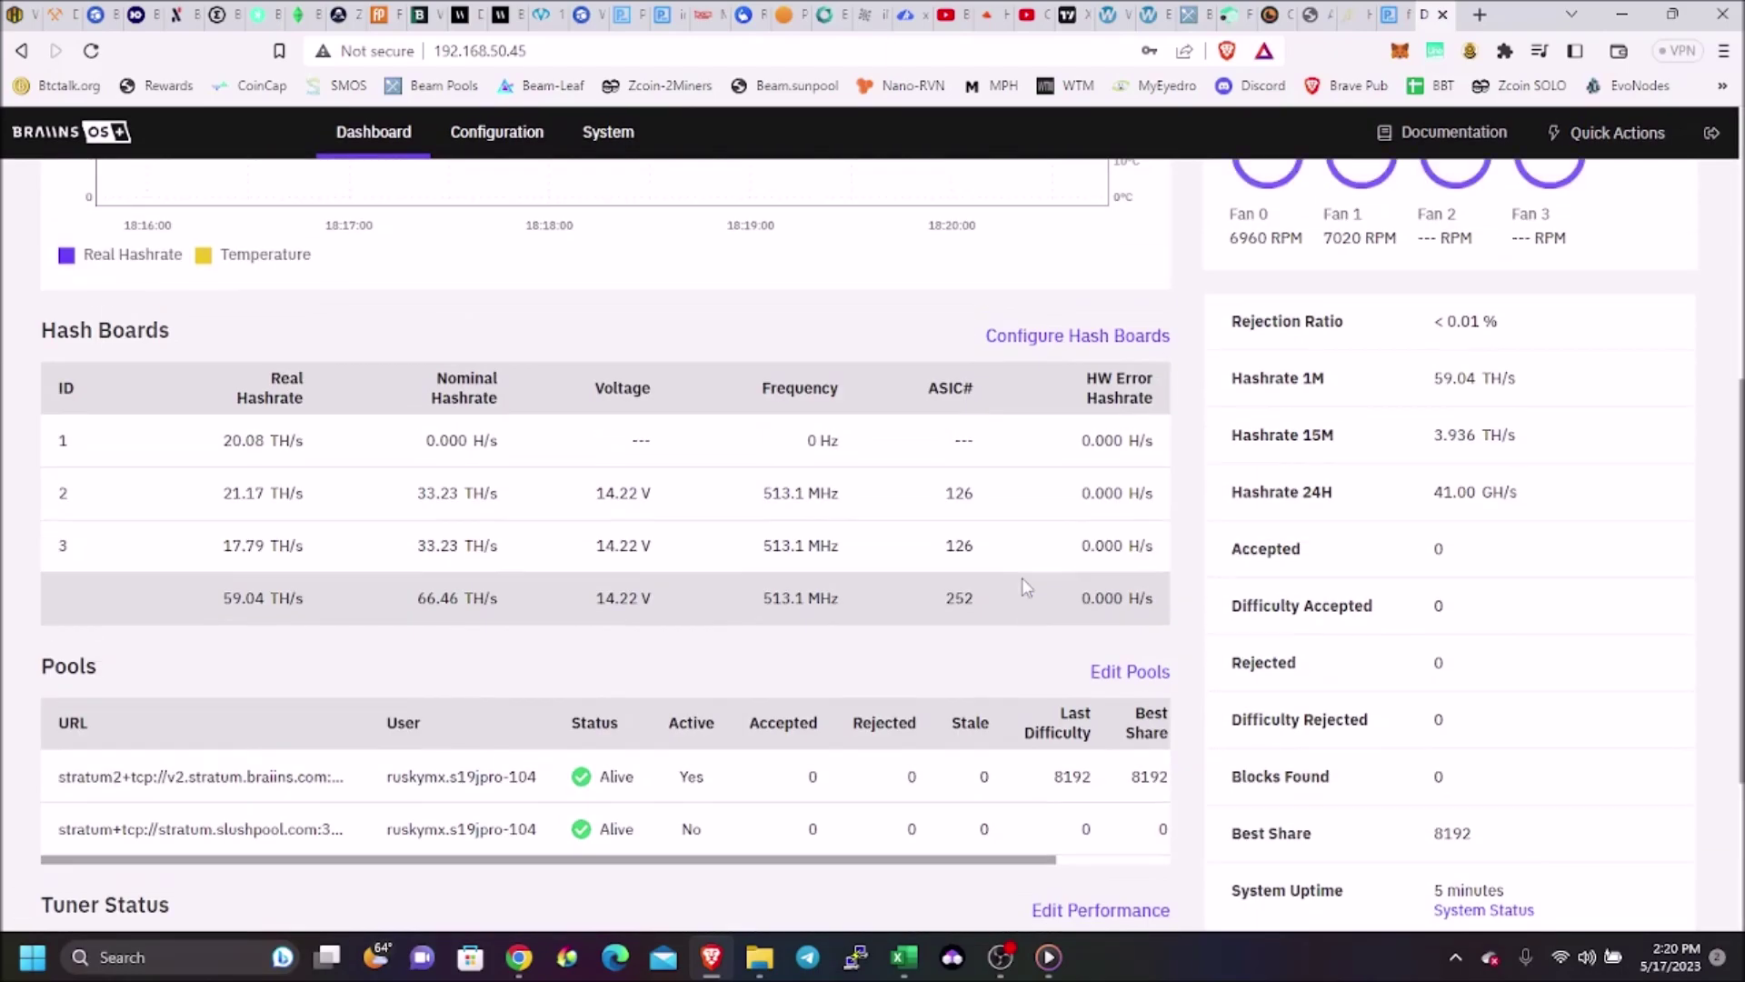
pyautogui.scroll(3, 1025, 586)
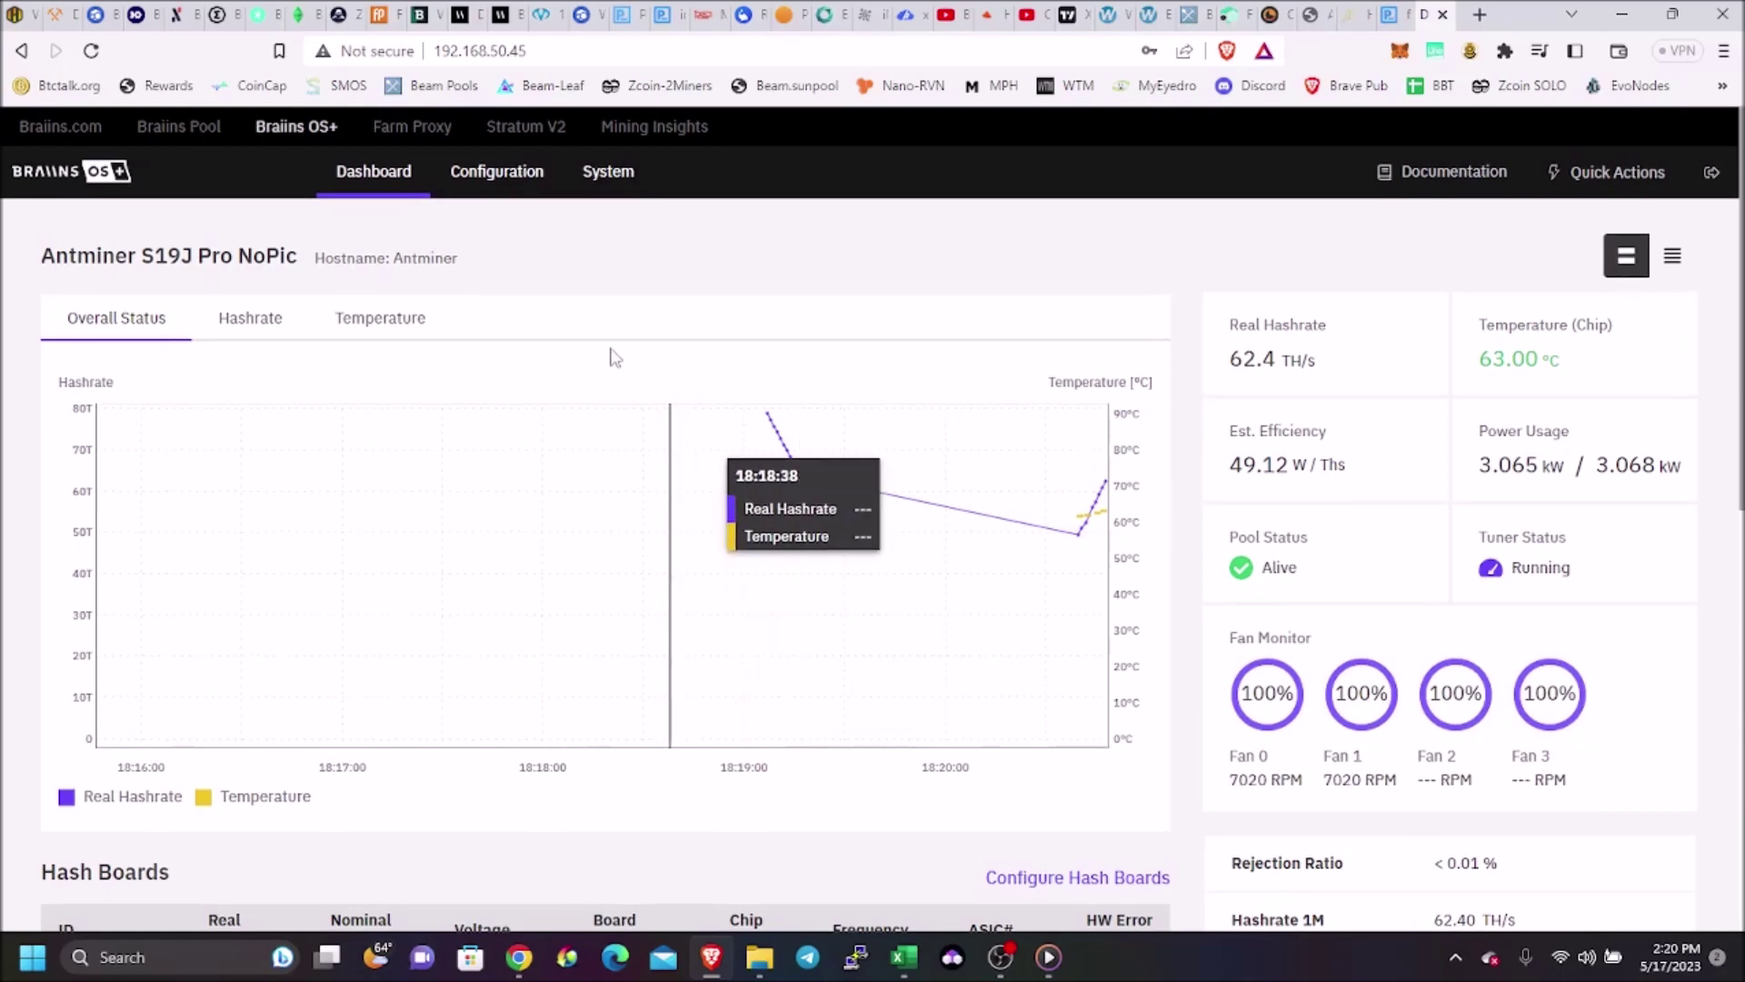
pyautogui.click(625, 172)
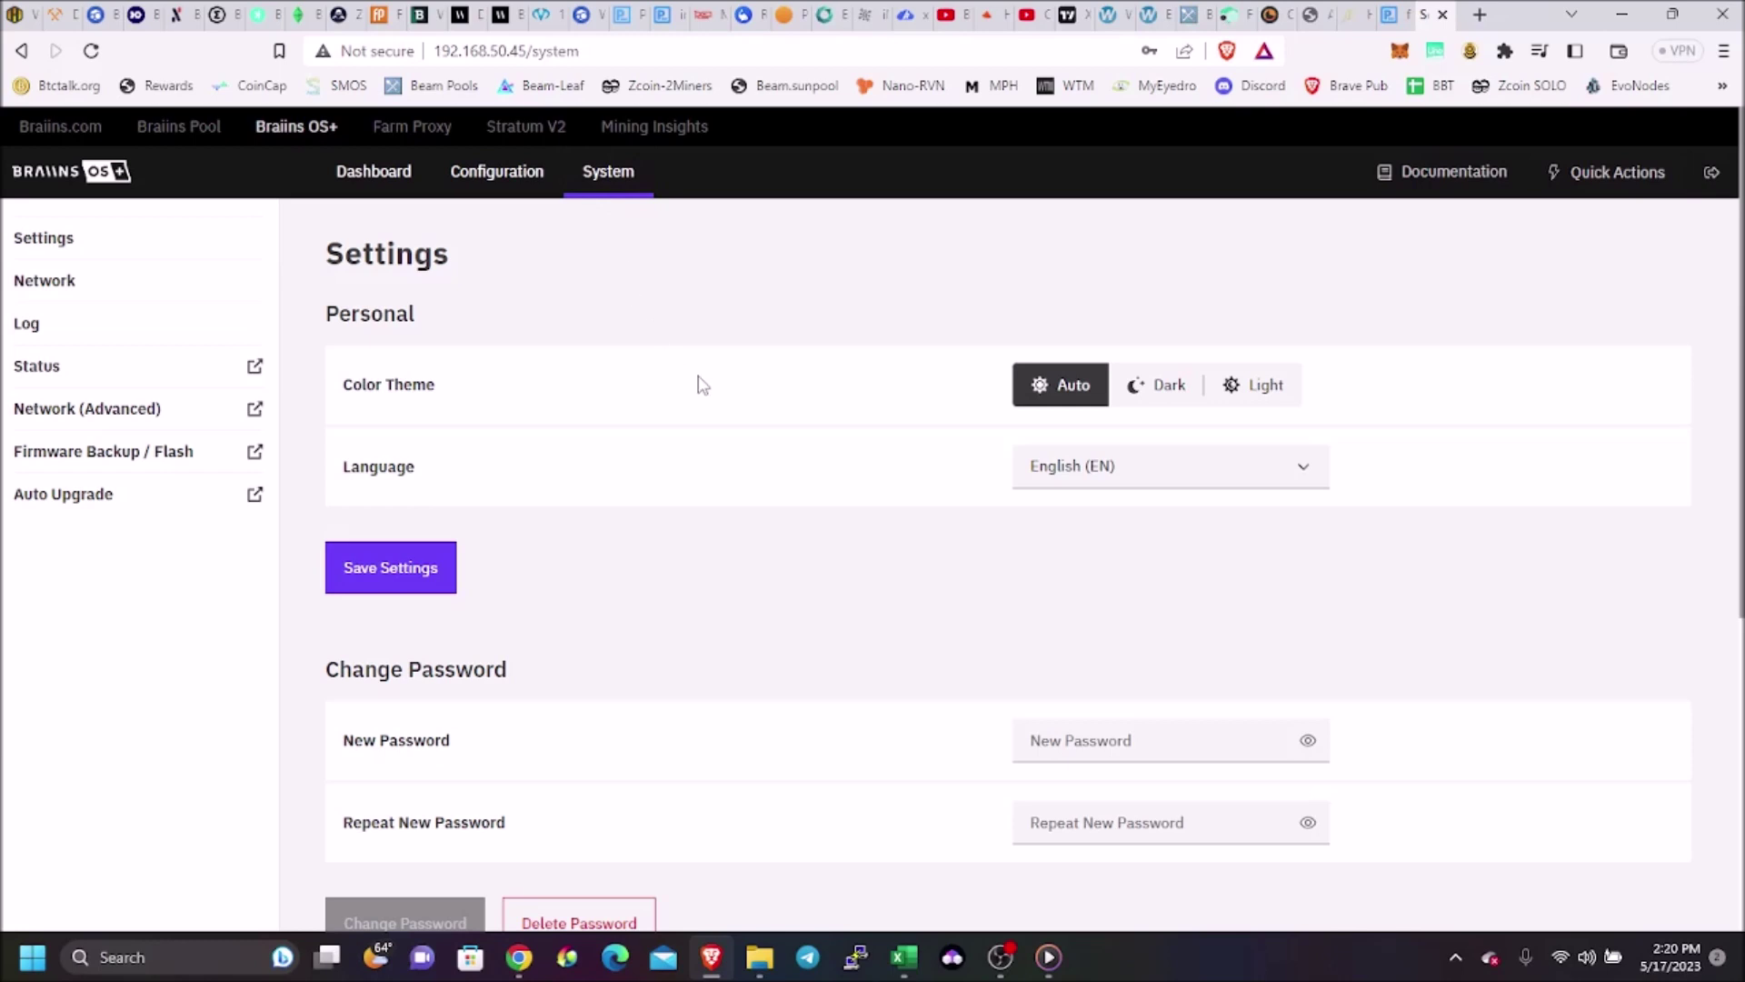
# Switch the Color Theme to Dark
pyautogui.click(1136, 382)
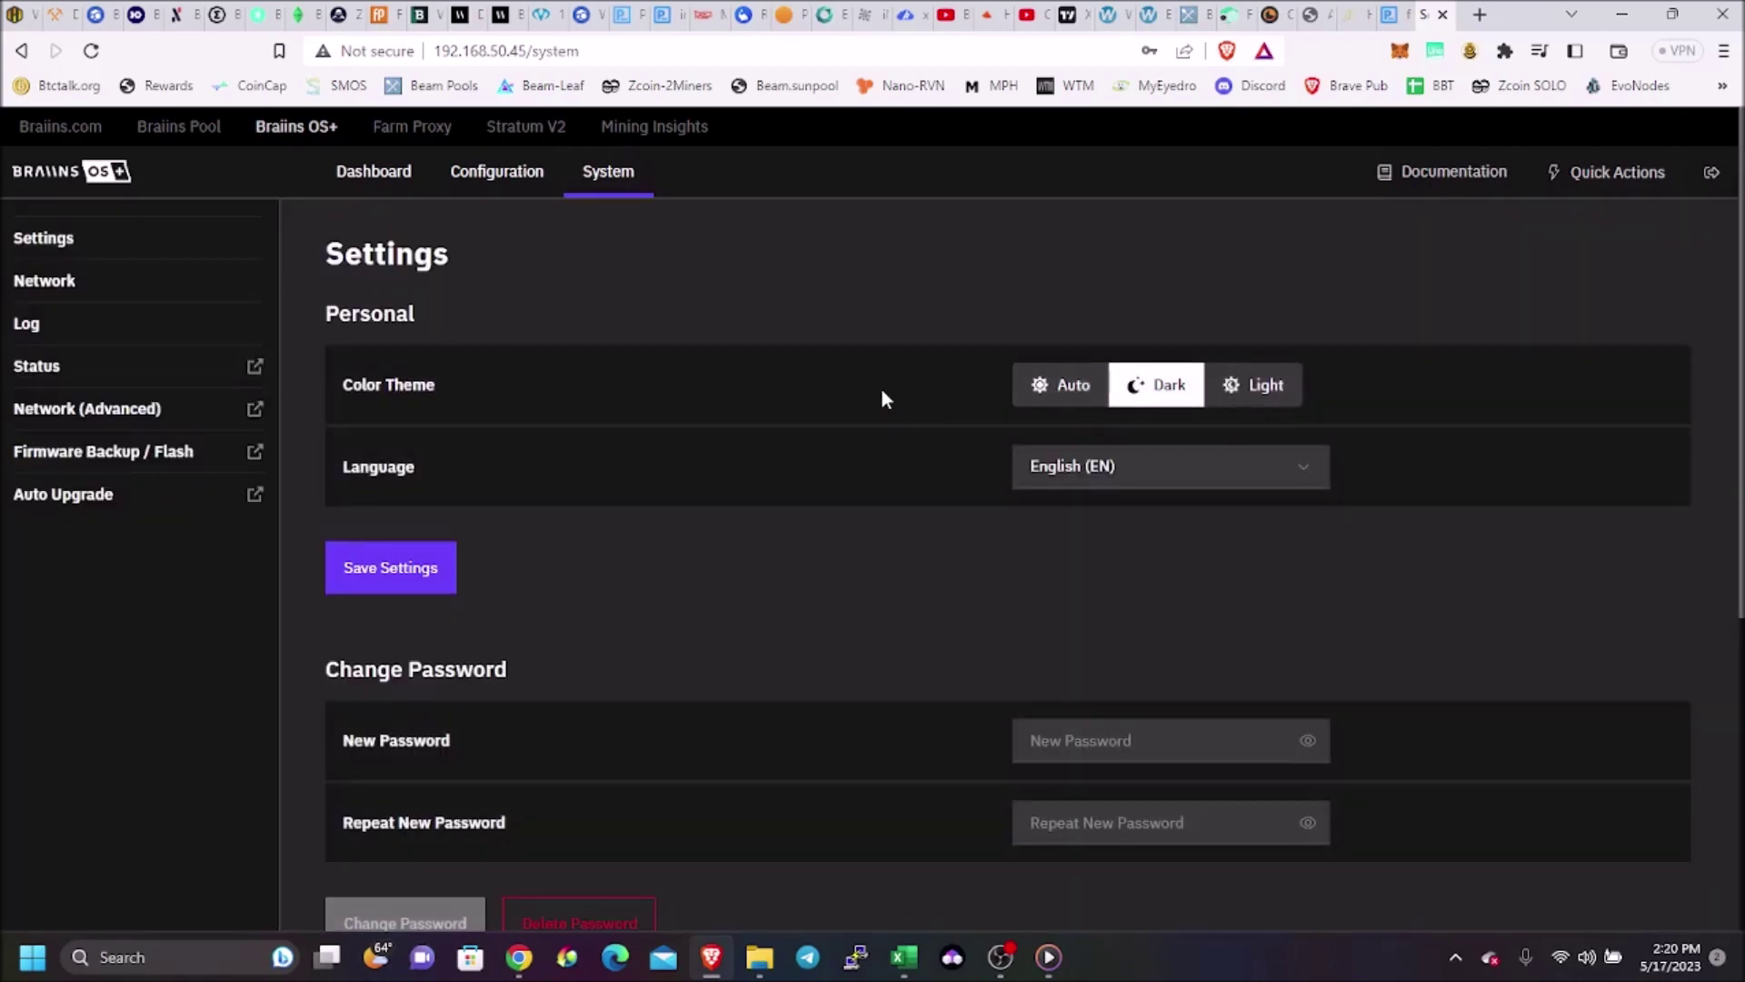
pyautogui.scroll(-2, 870, 389)
pyautogui.scroll(1, 871, 390)
pyautogui.scroll(-4, 870, 390)
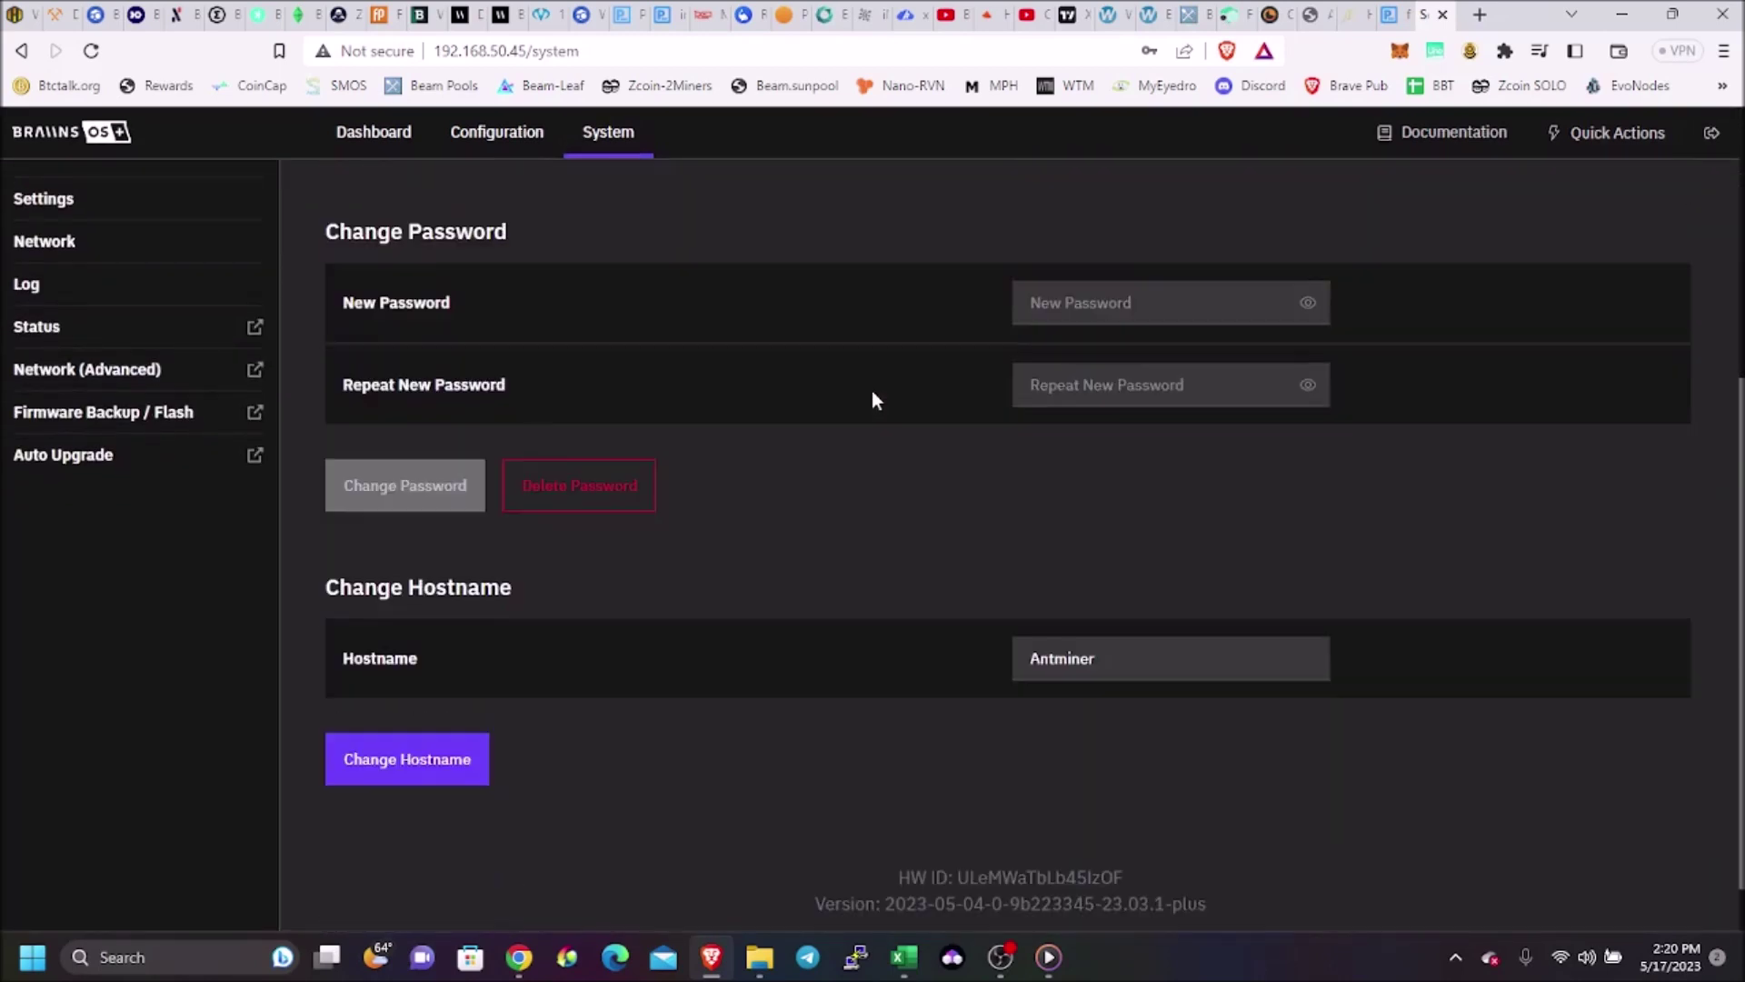
pyautogui.scroll(-1, 871, 390)
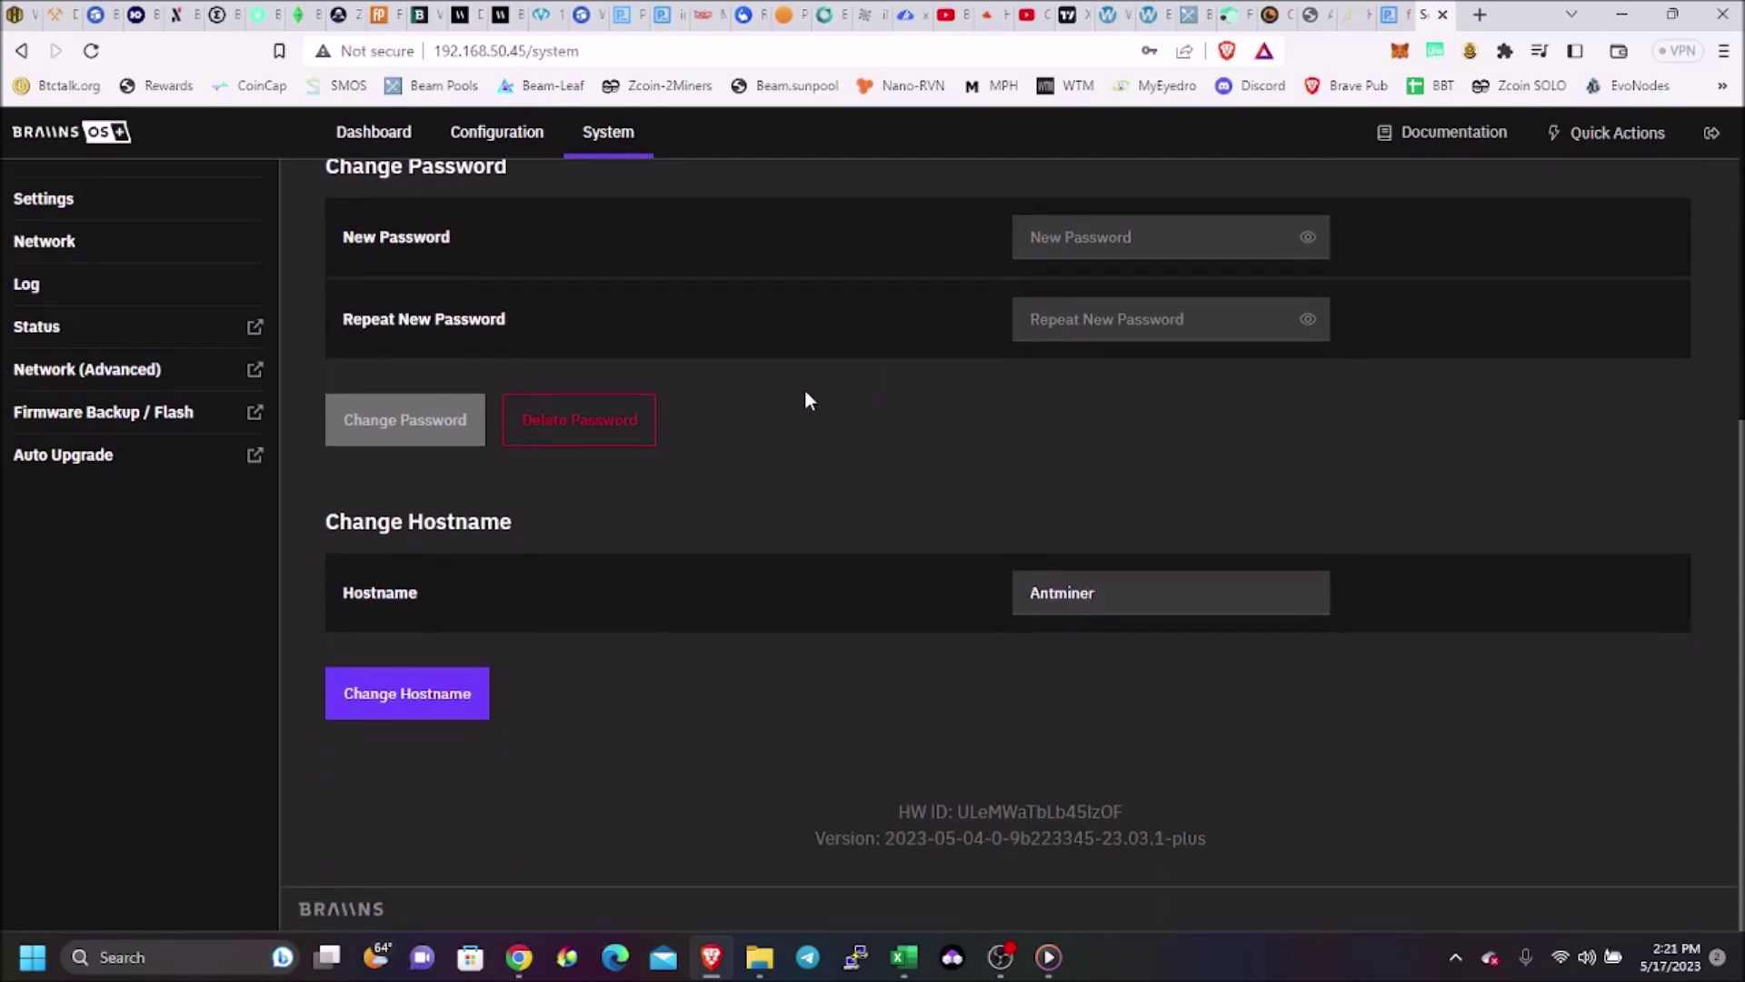
pyautogui.scroll(2, 636, 425)
pyautogui.scroll(3, 592, 425)
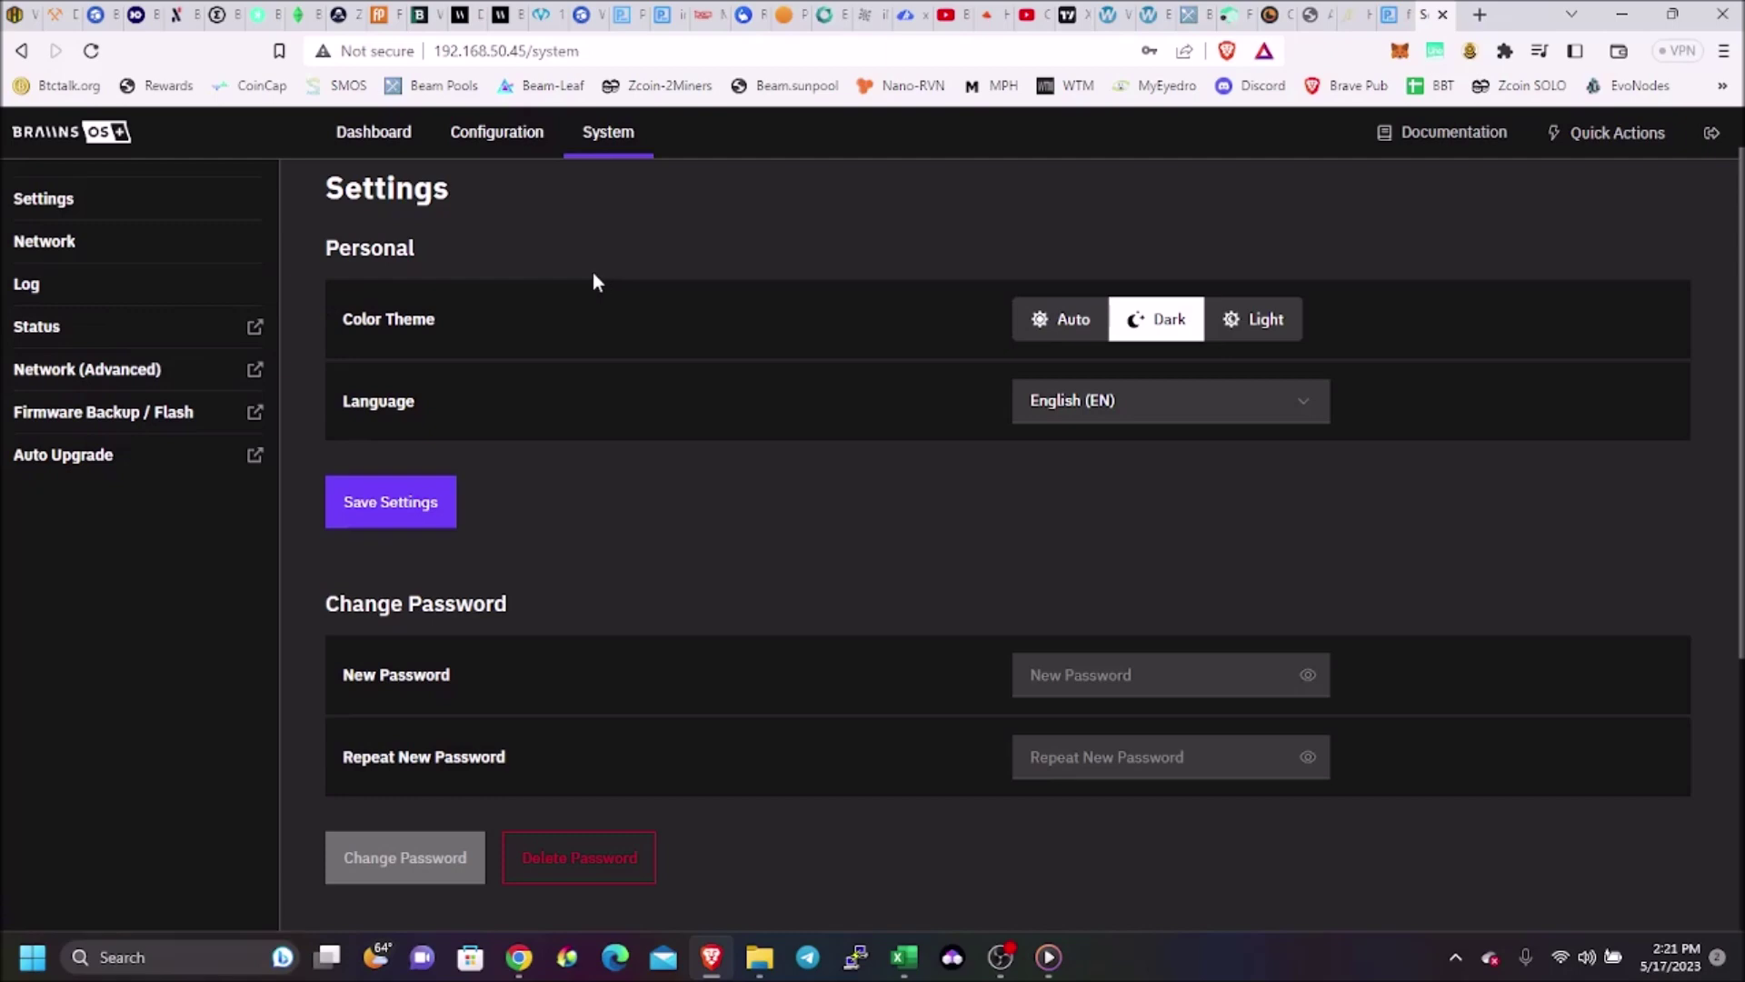
# Restart BOSminer from Quick Actions and go back to the Dashboard
pyautogui.click(1584, 152)
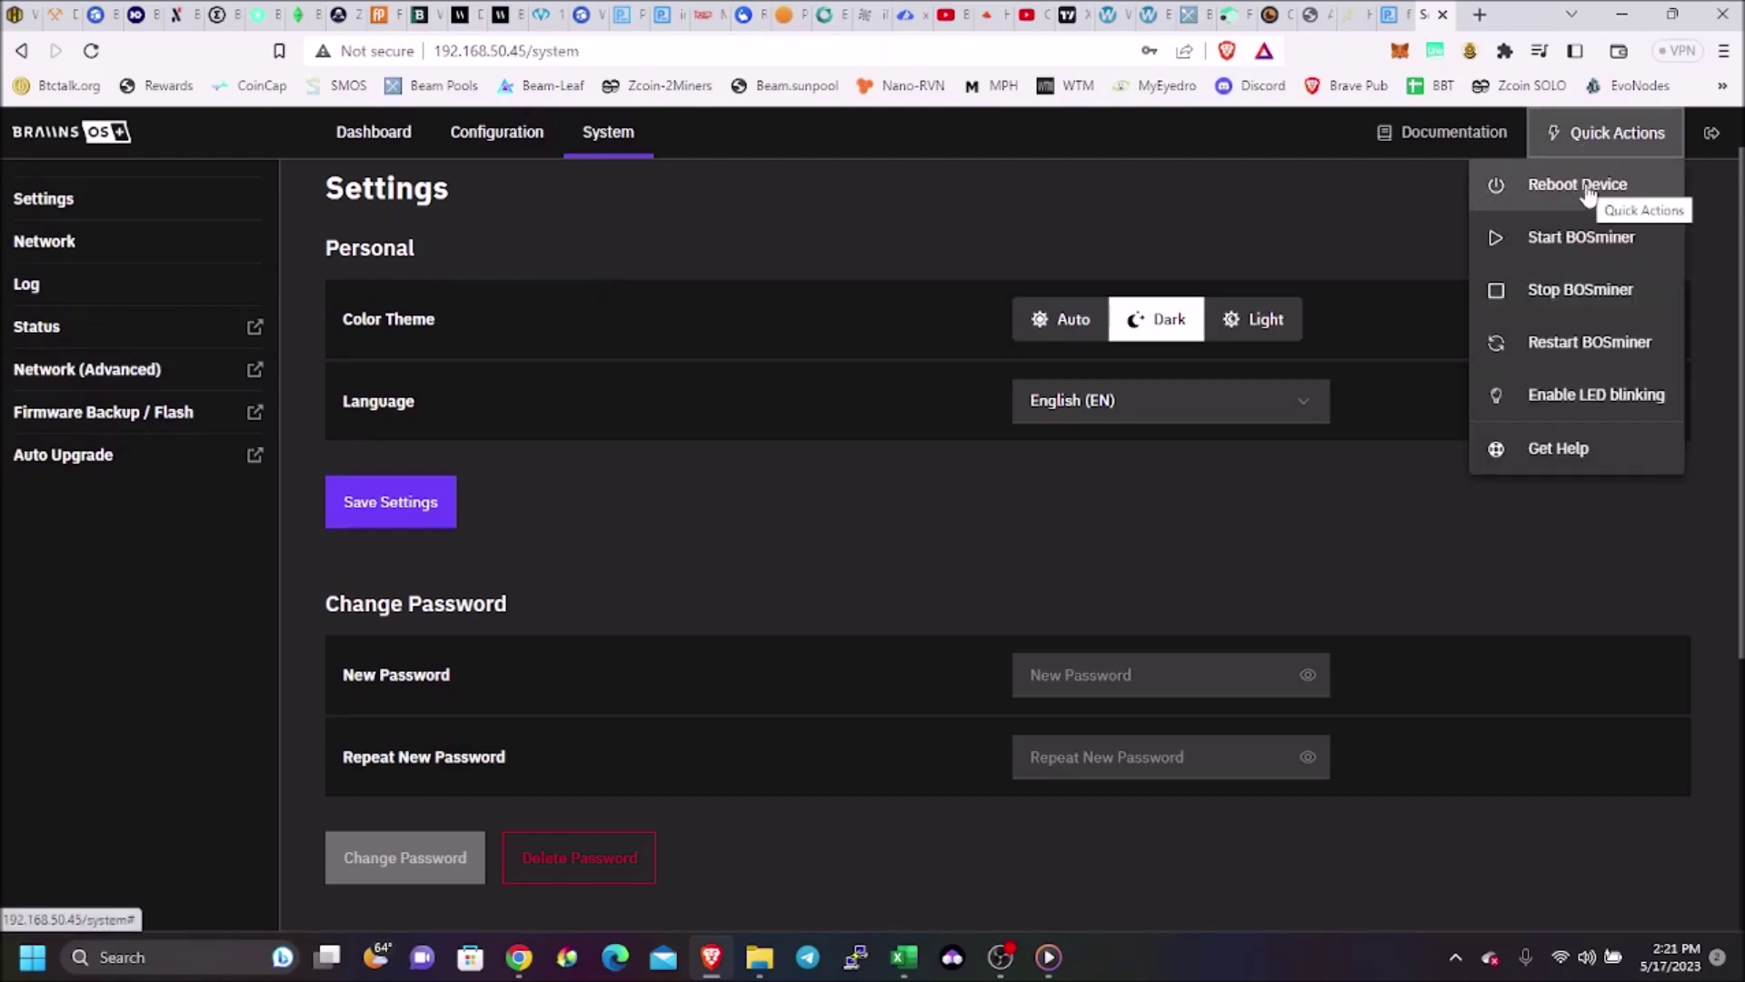
pyautogui.click(1586, 343)
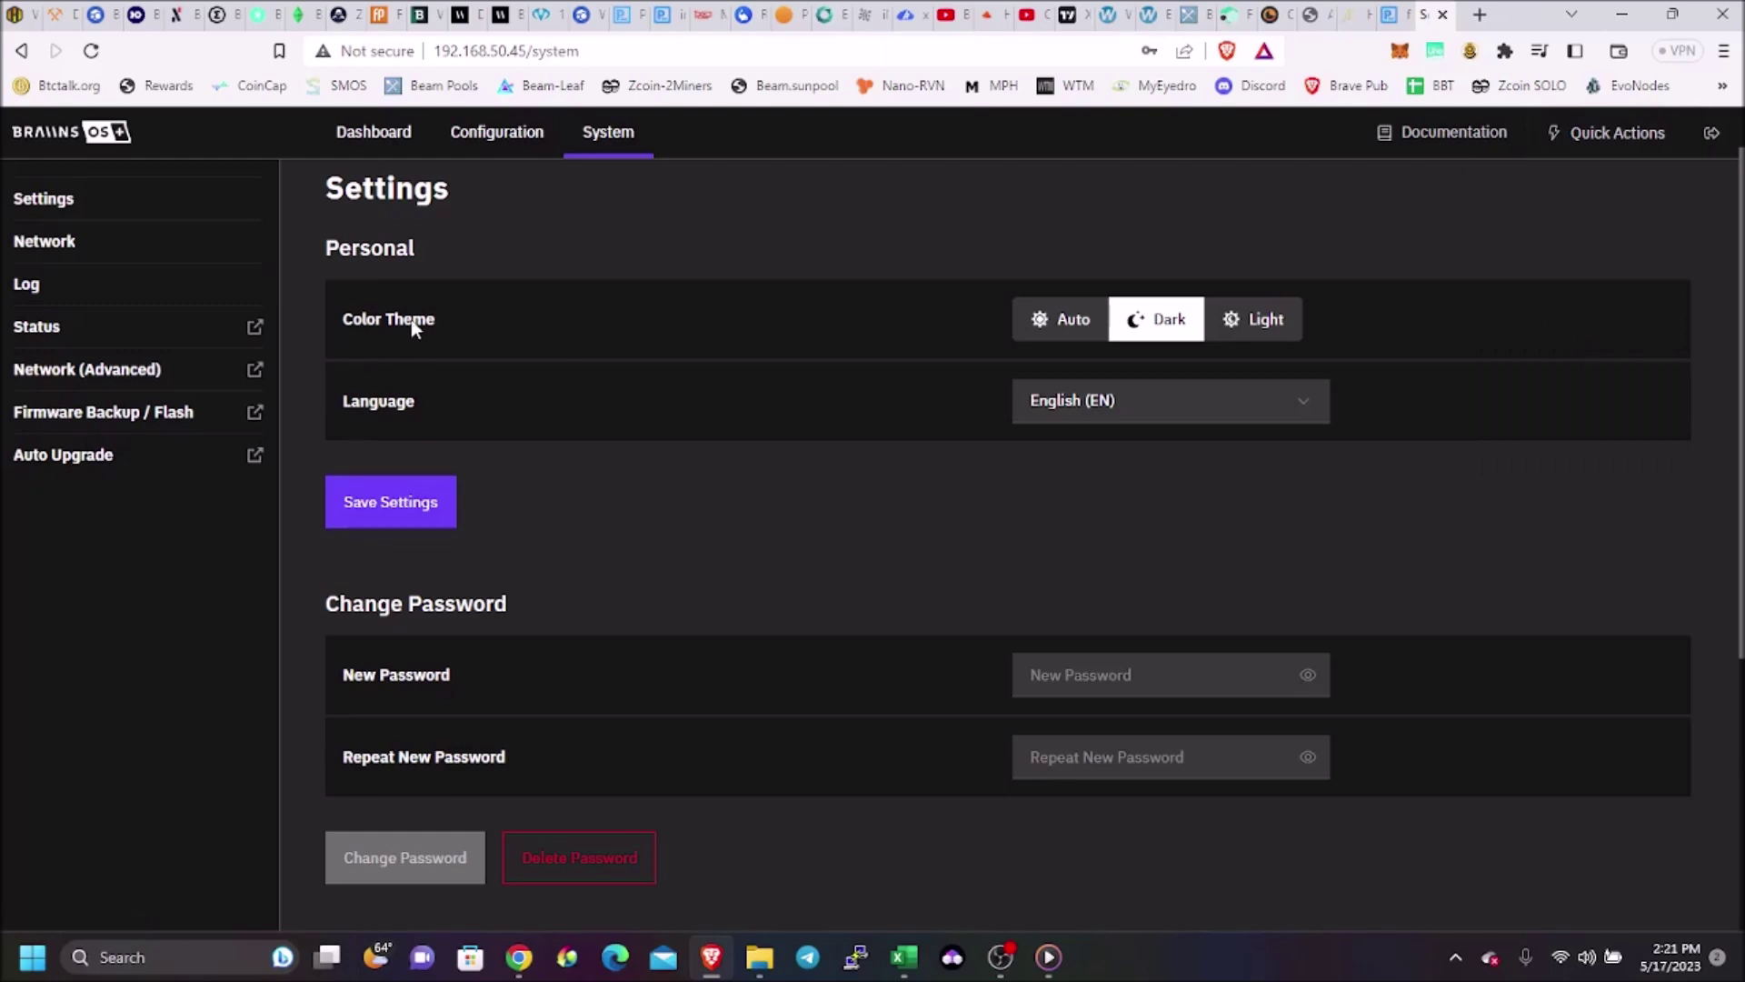
pyautogui.click(404, 131)
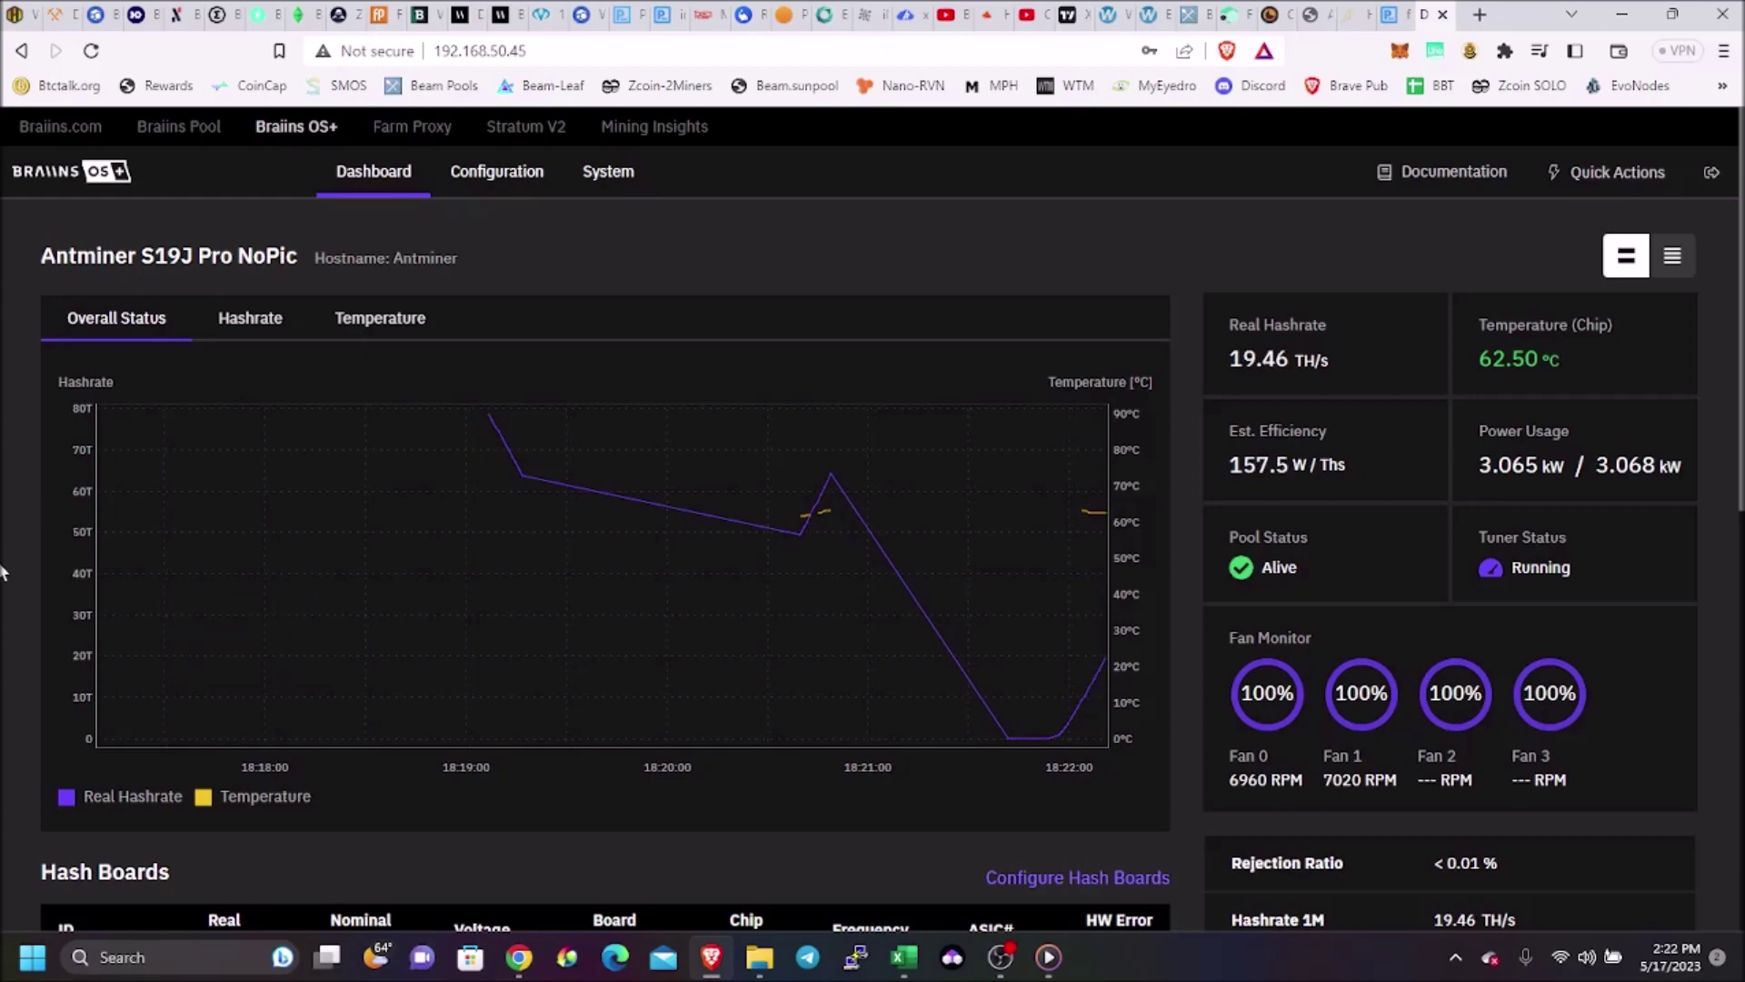
# Review Hash Boards, Pools and Tuner Status on the dark dashboard, then open Edit Performance
pyautogui.scroll(-1, 121, 500)
pyautogui.scroll(-2, 121, 496)
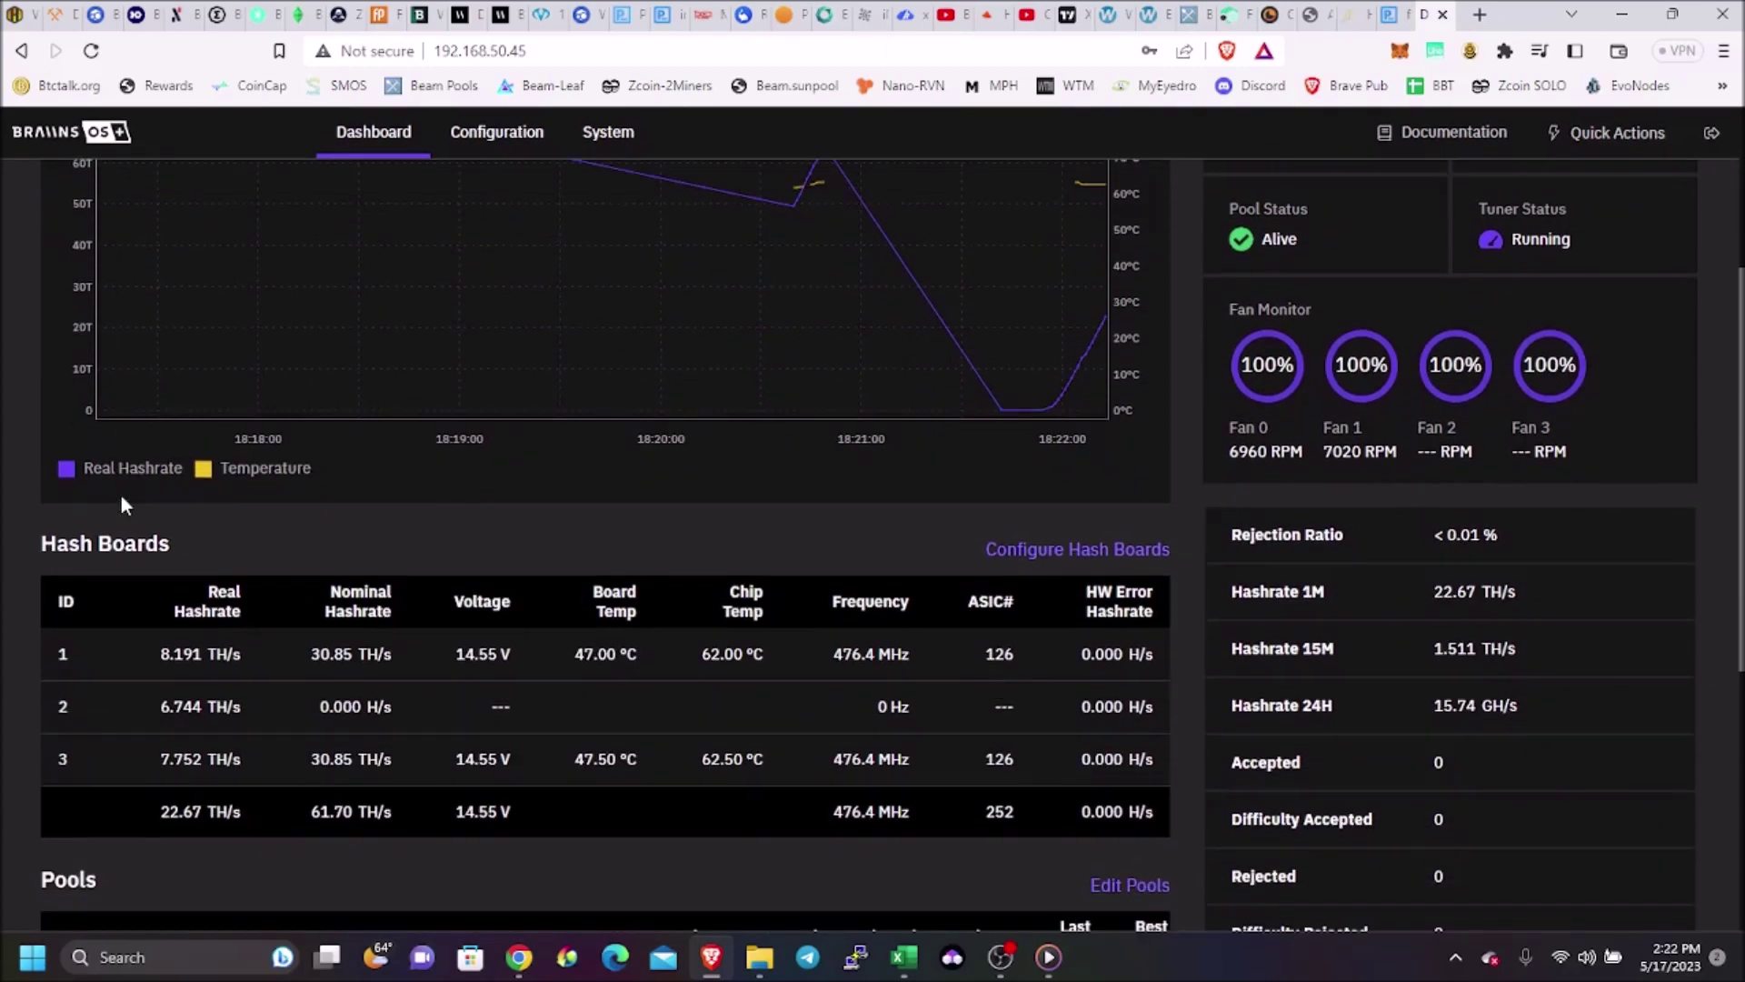
pyautogui.scroll(-2, 122, 496)
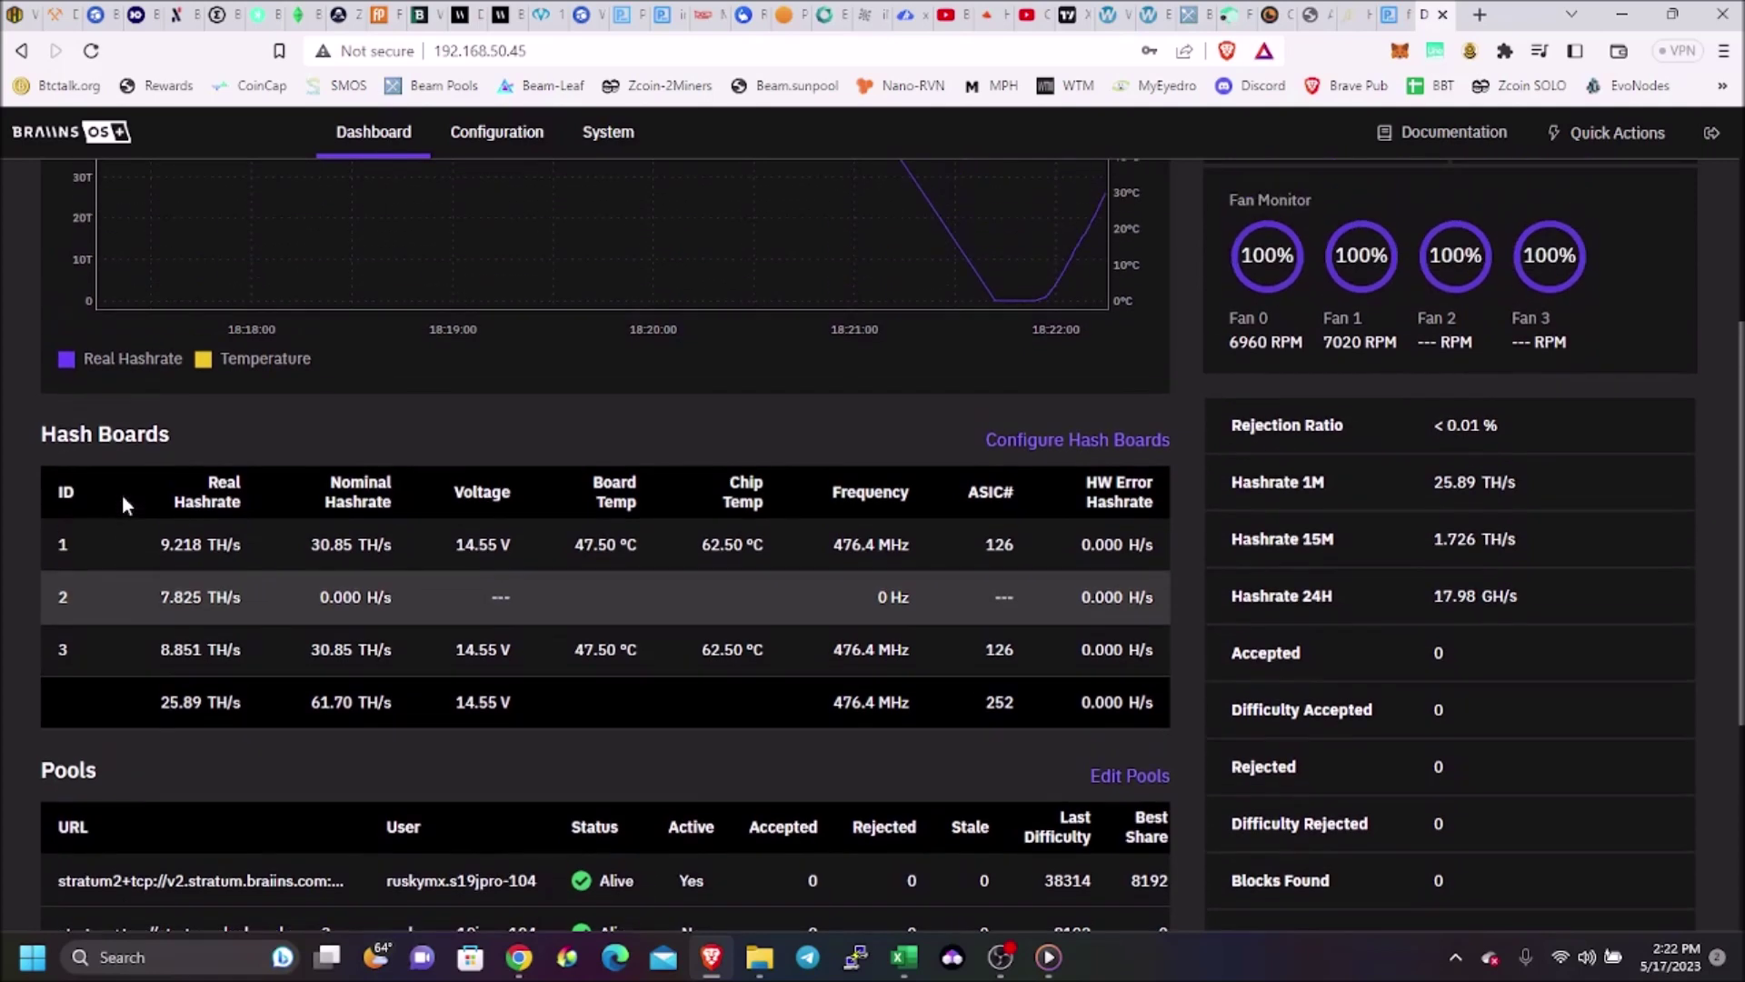
pyautogui.scroll(-2, 122, 501)
pyautogui.scroll(-1, 125, 500)
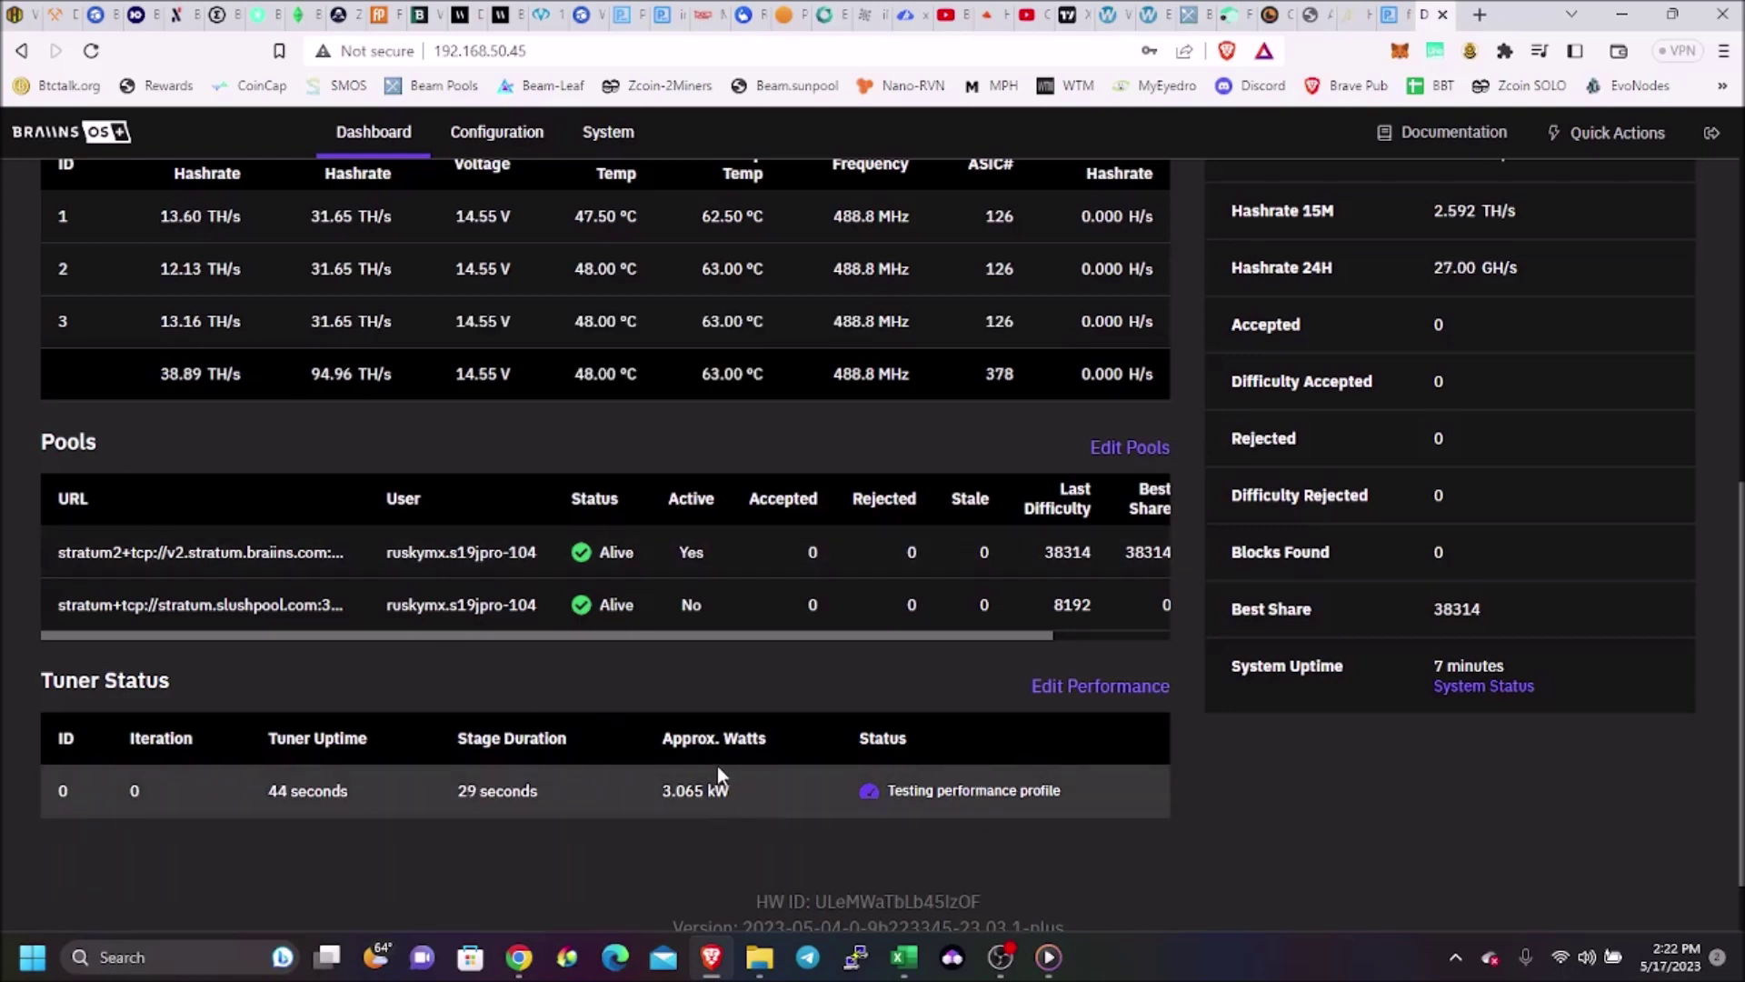
pyautogui.click(1039, 684)
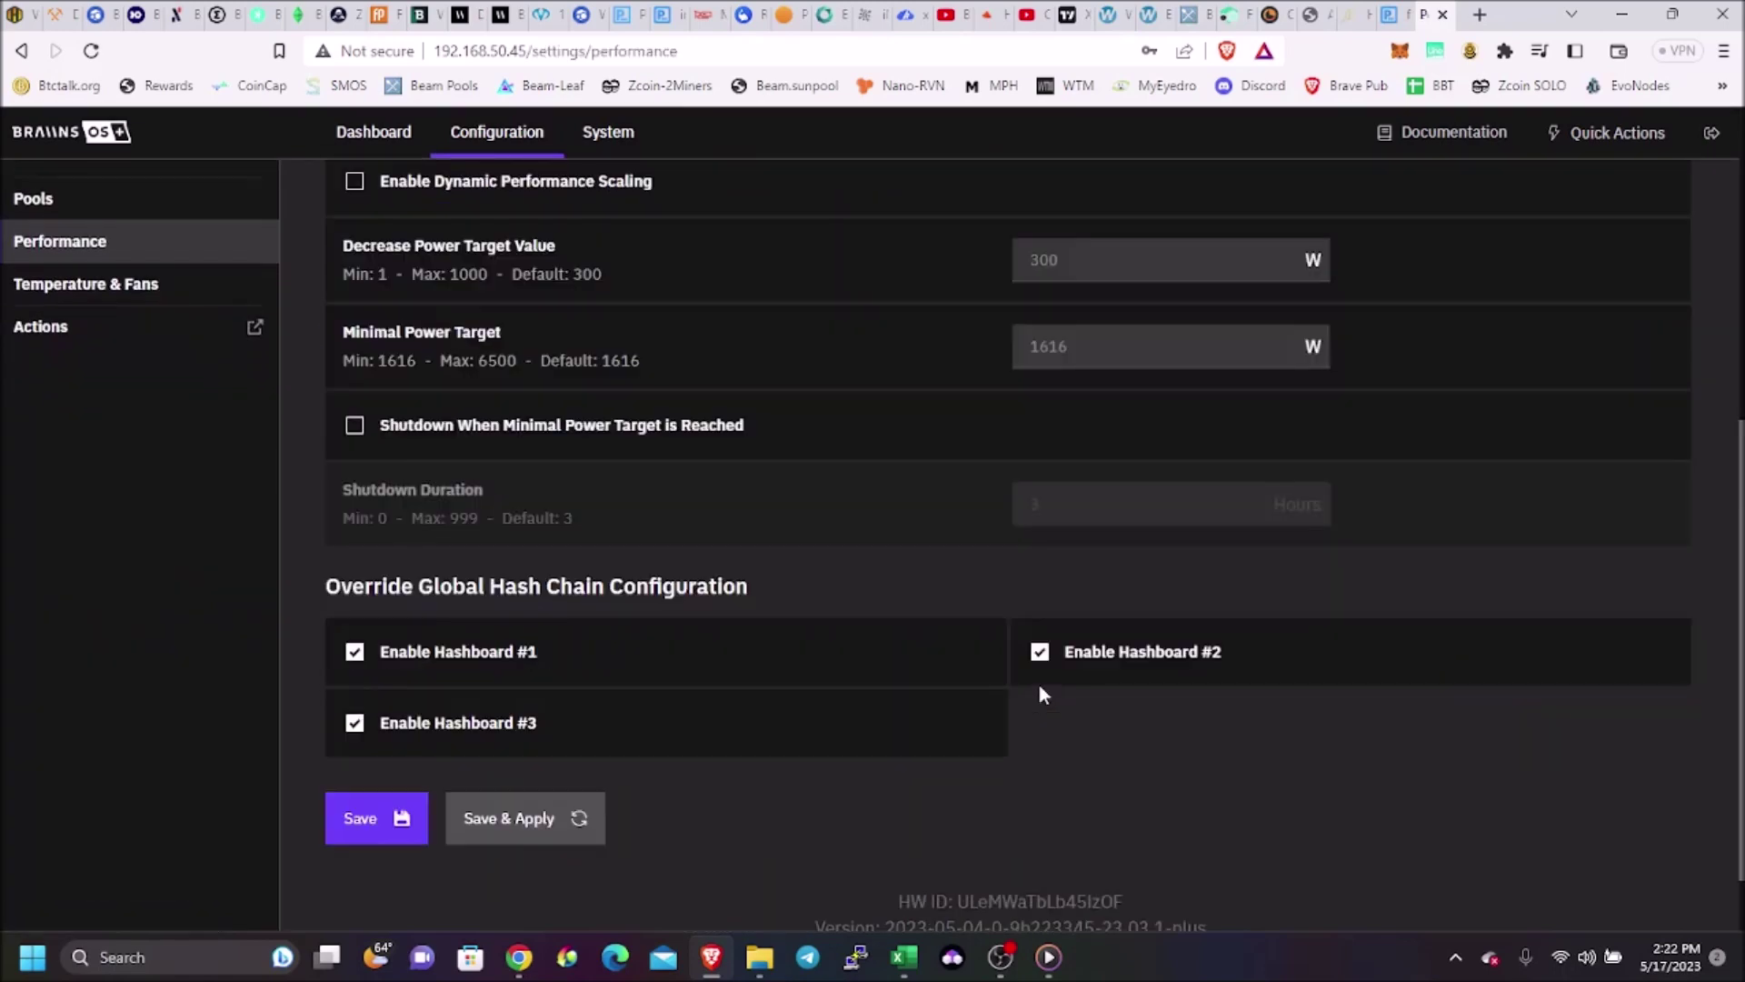
pyautogui.scroll(6, 936, 611)
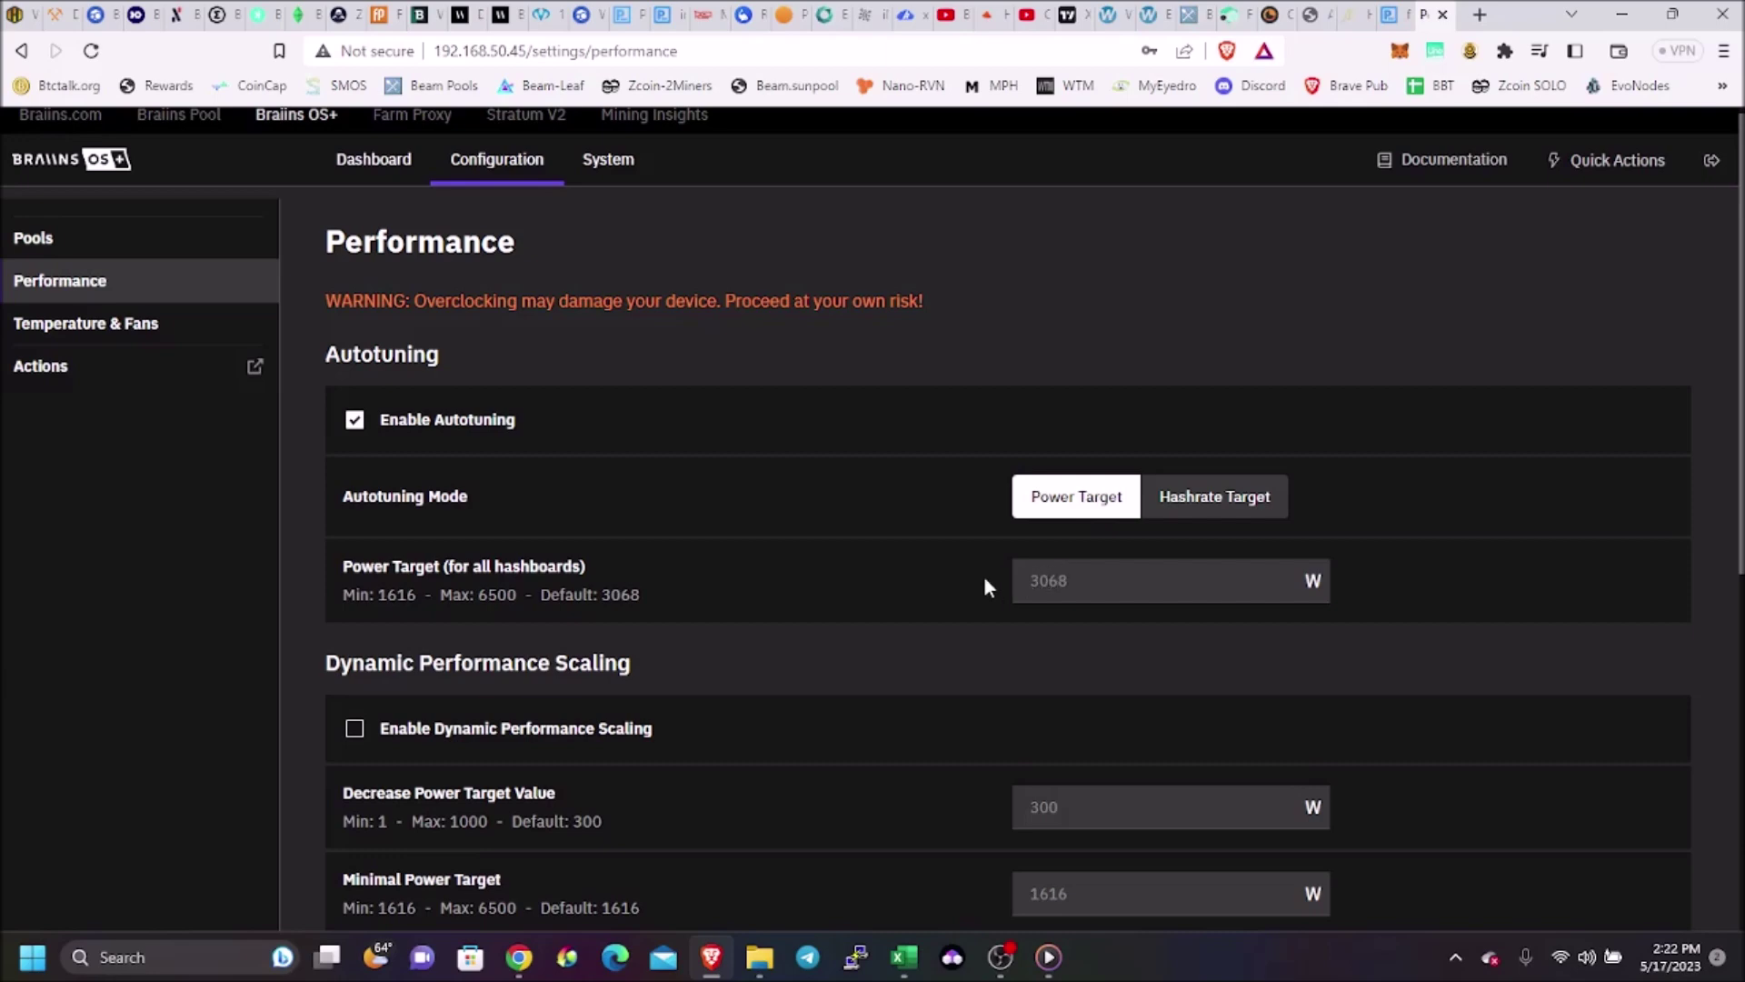
pyautogui.scroll(-1, 984, 578)
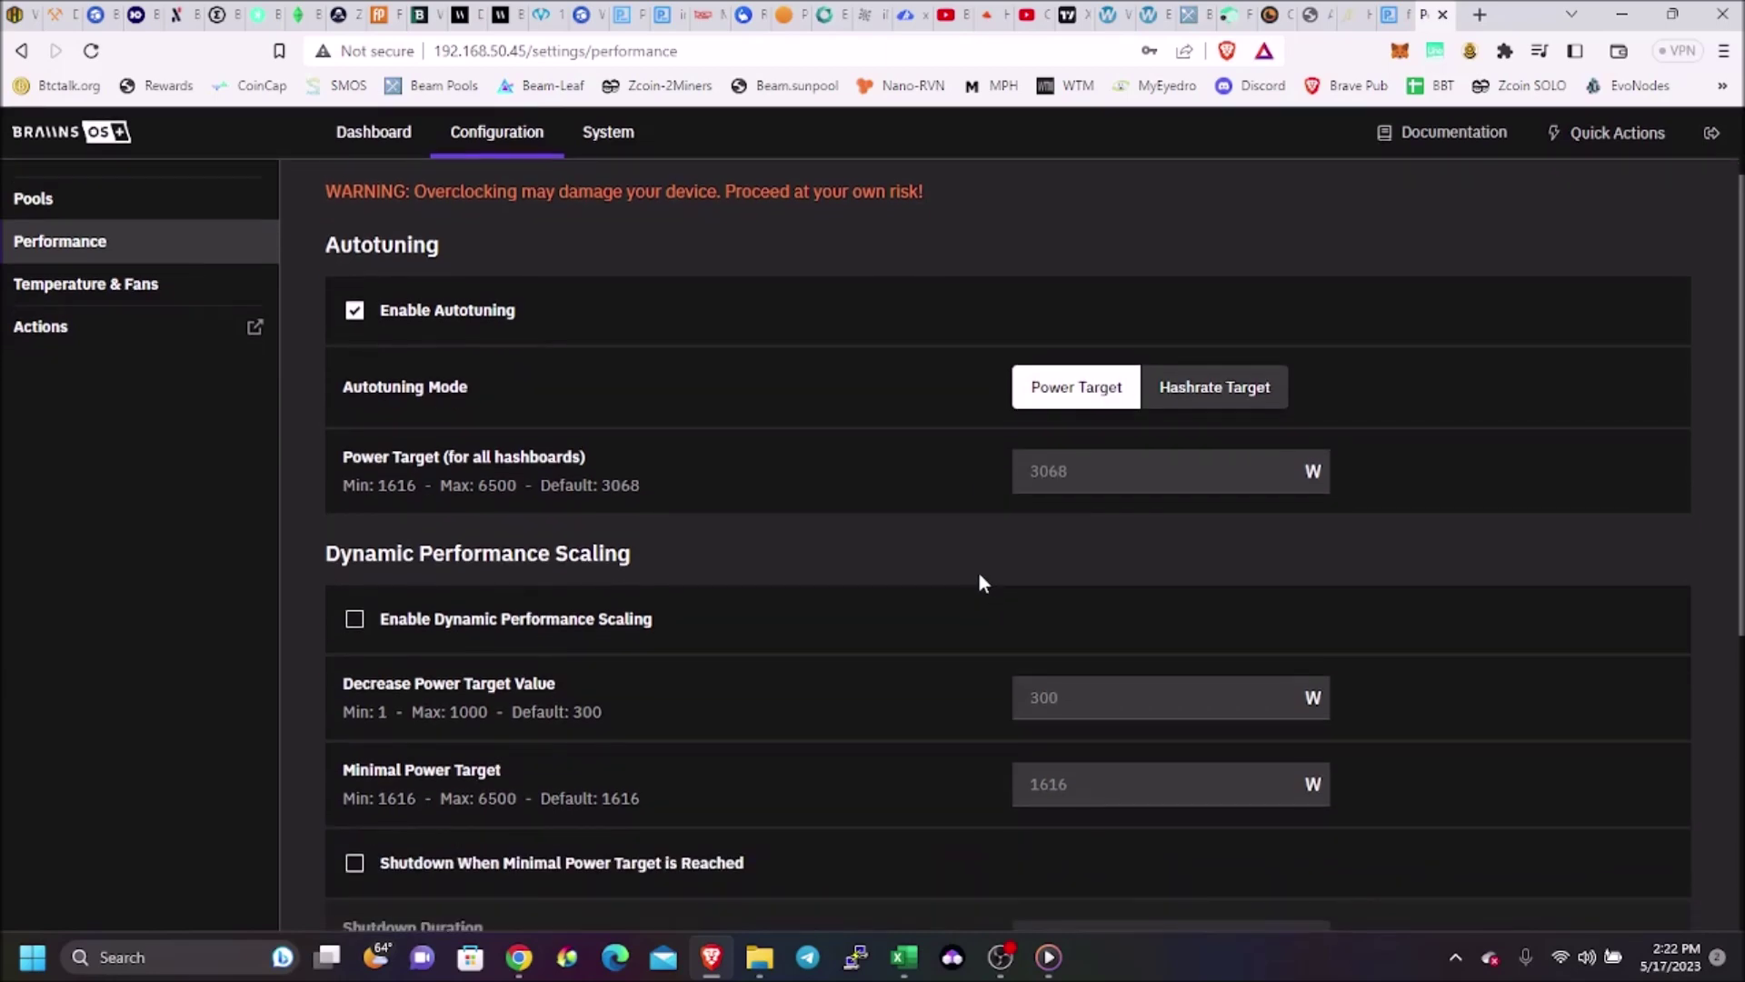
pyautogui.scroll(-2, 979, 581)
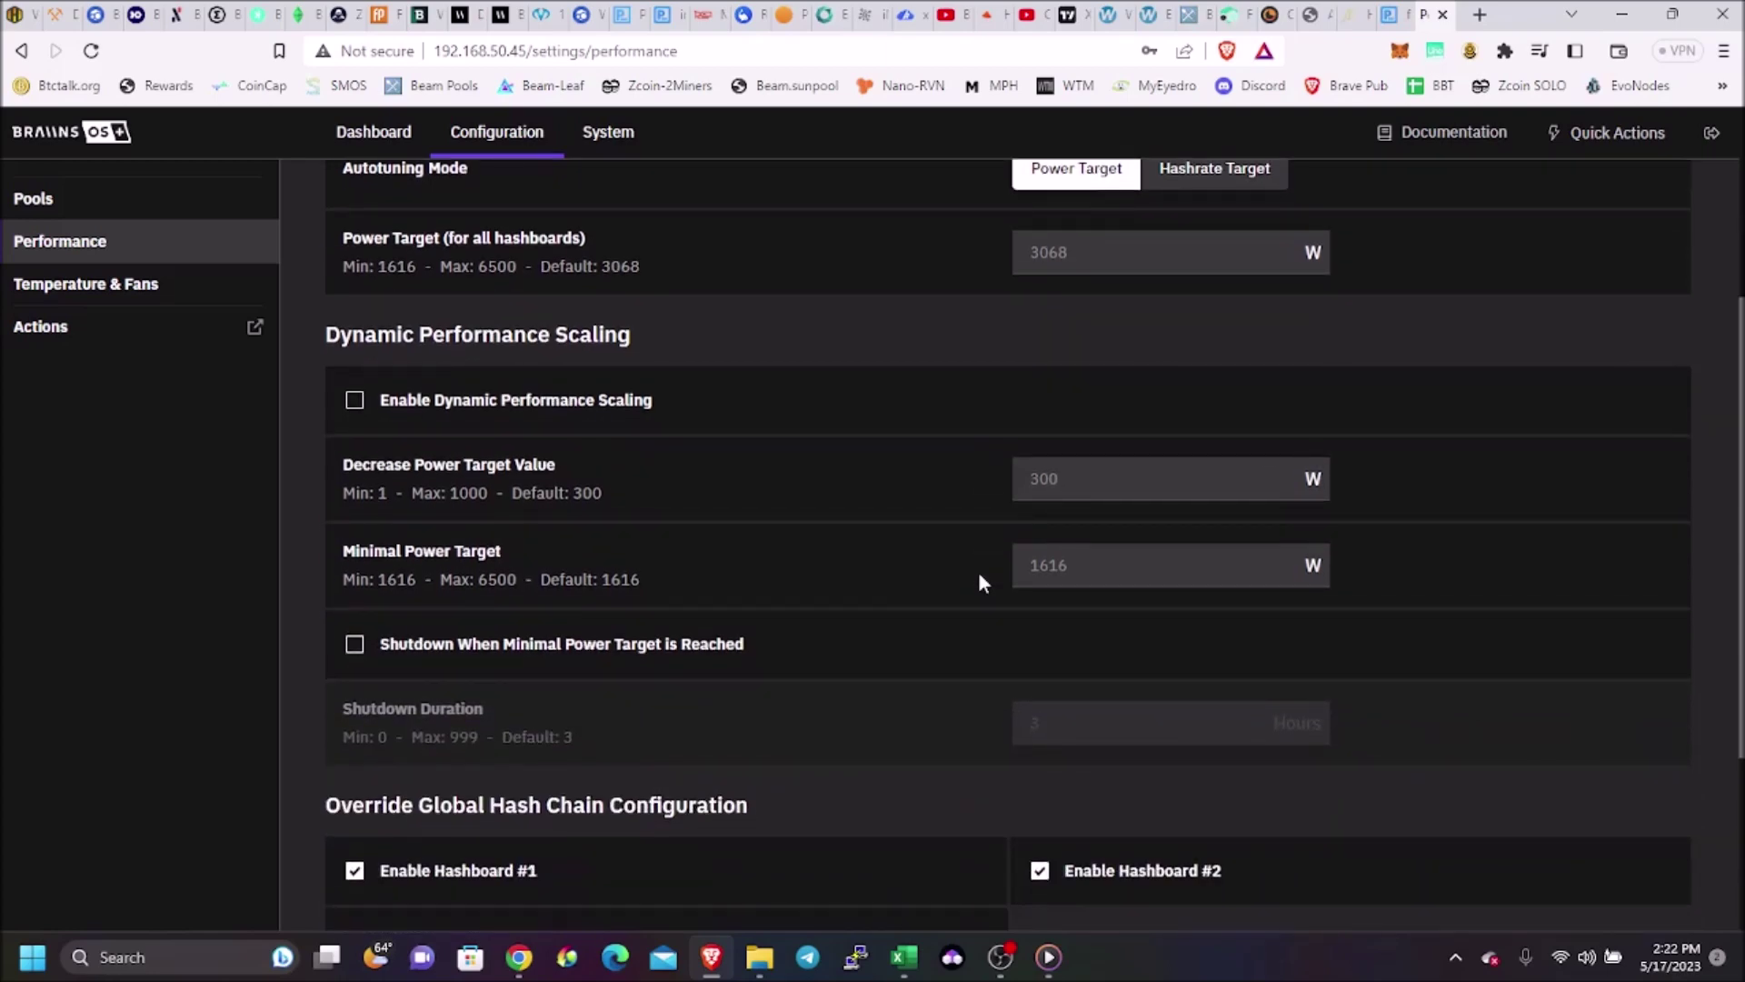
pyautogui.scroll(-2, 979, 575)
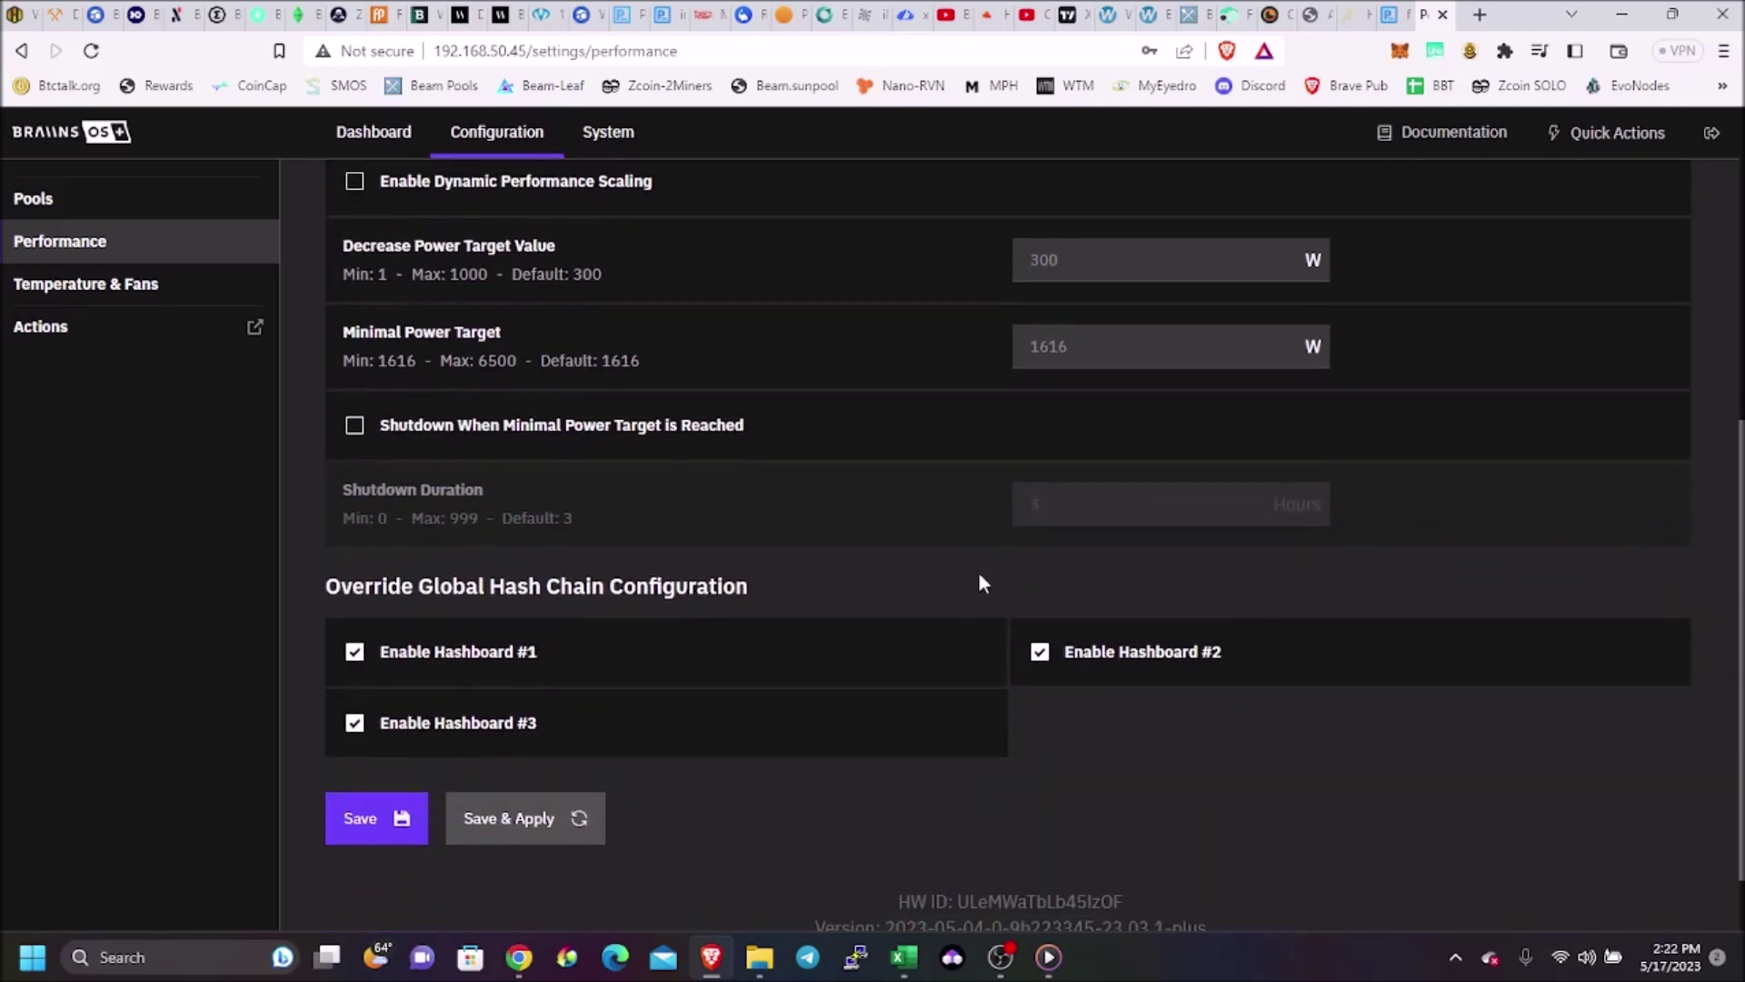
pyautogui.scroll(4, 979, 577)
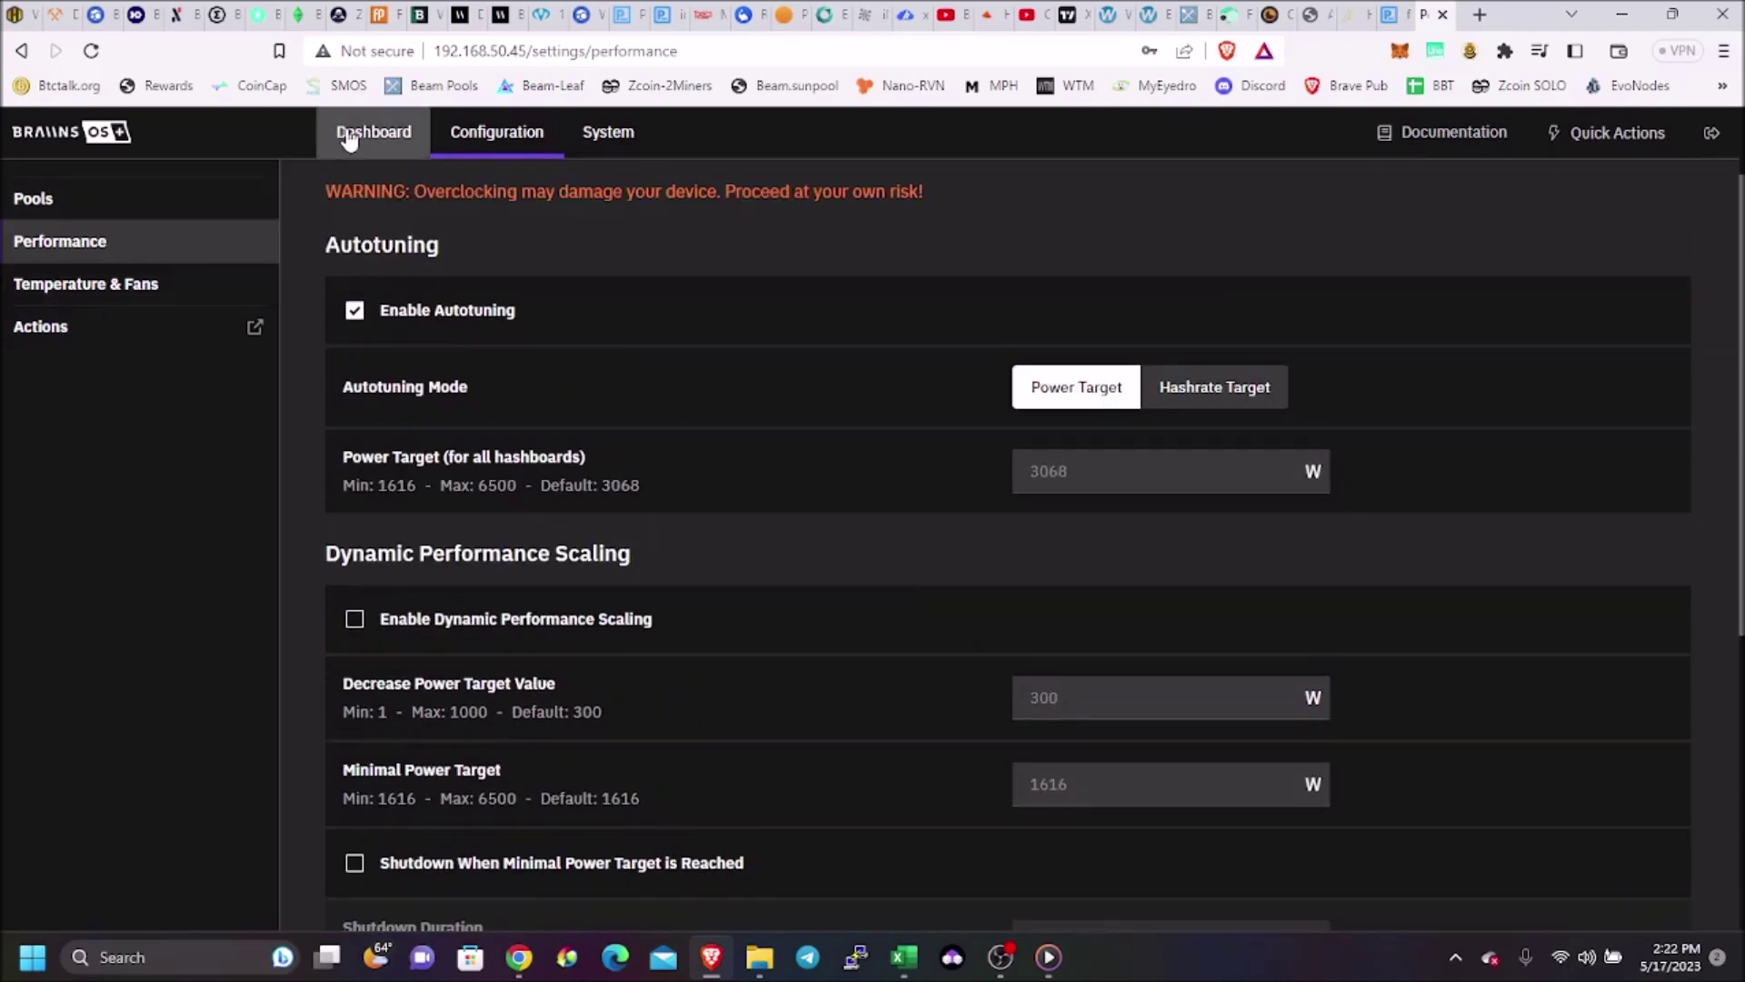
pyautogui.click(145, 284)
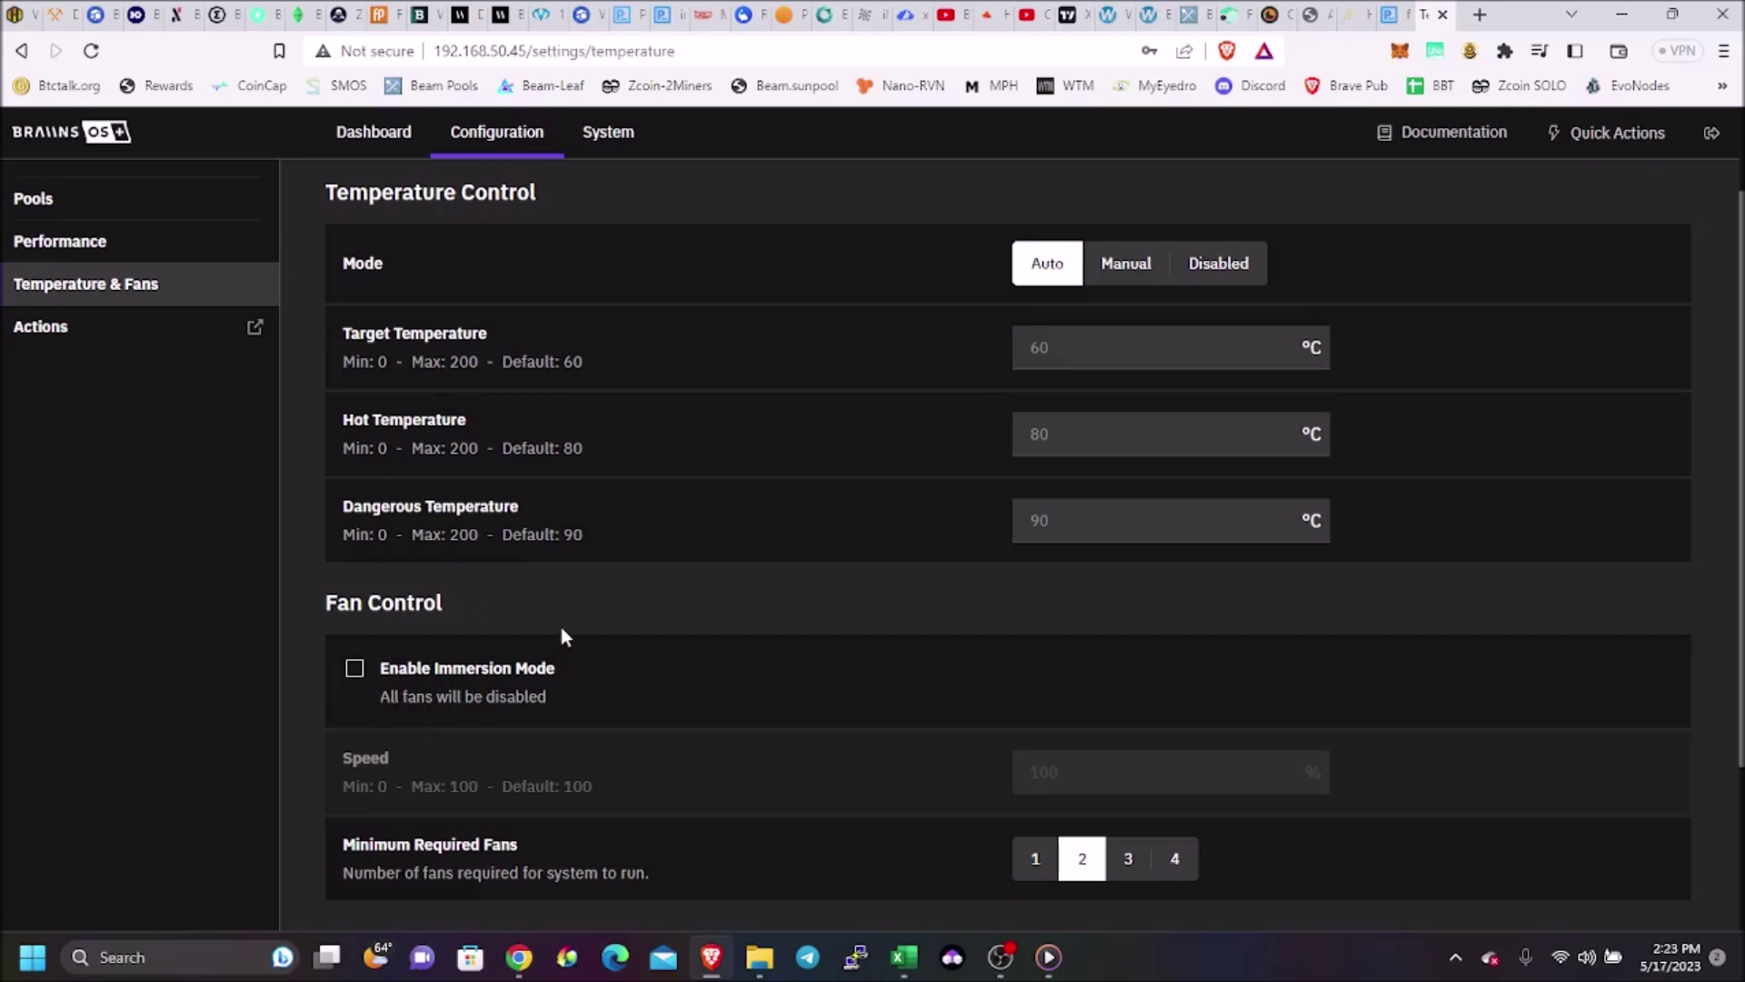
pyautogui.scroll(-3, 561, 628)
pyautogui.scroll(3, 491, 591)
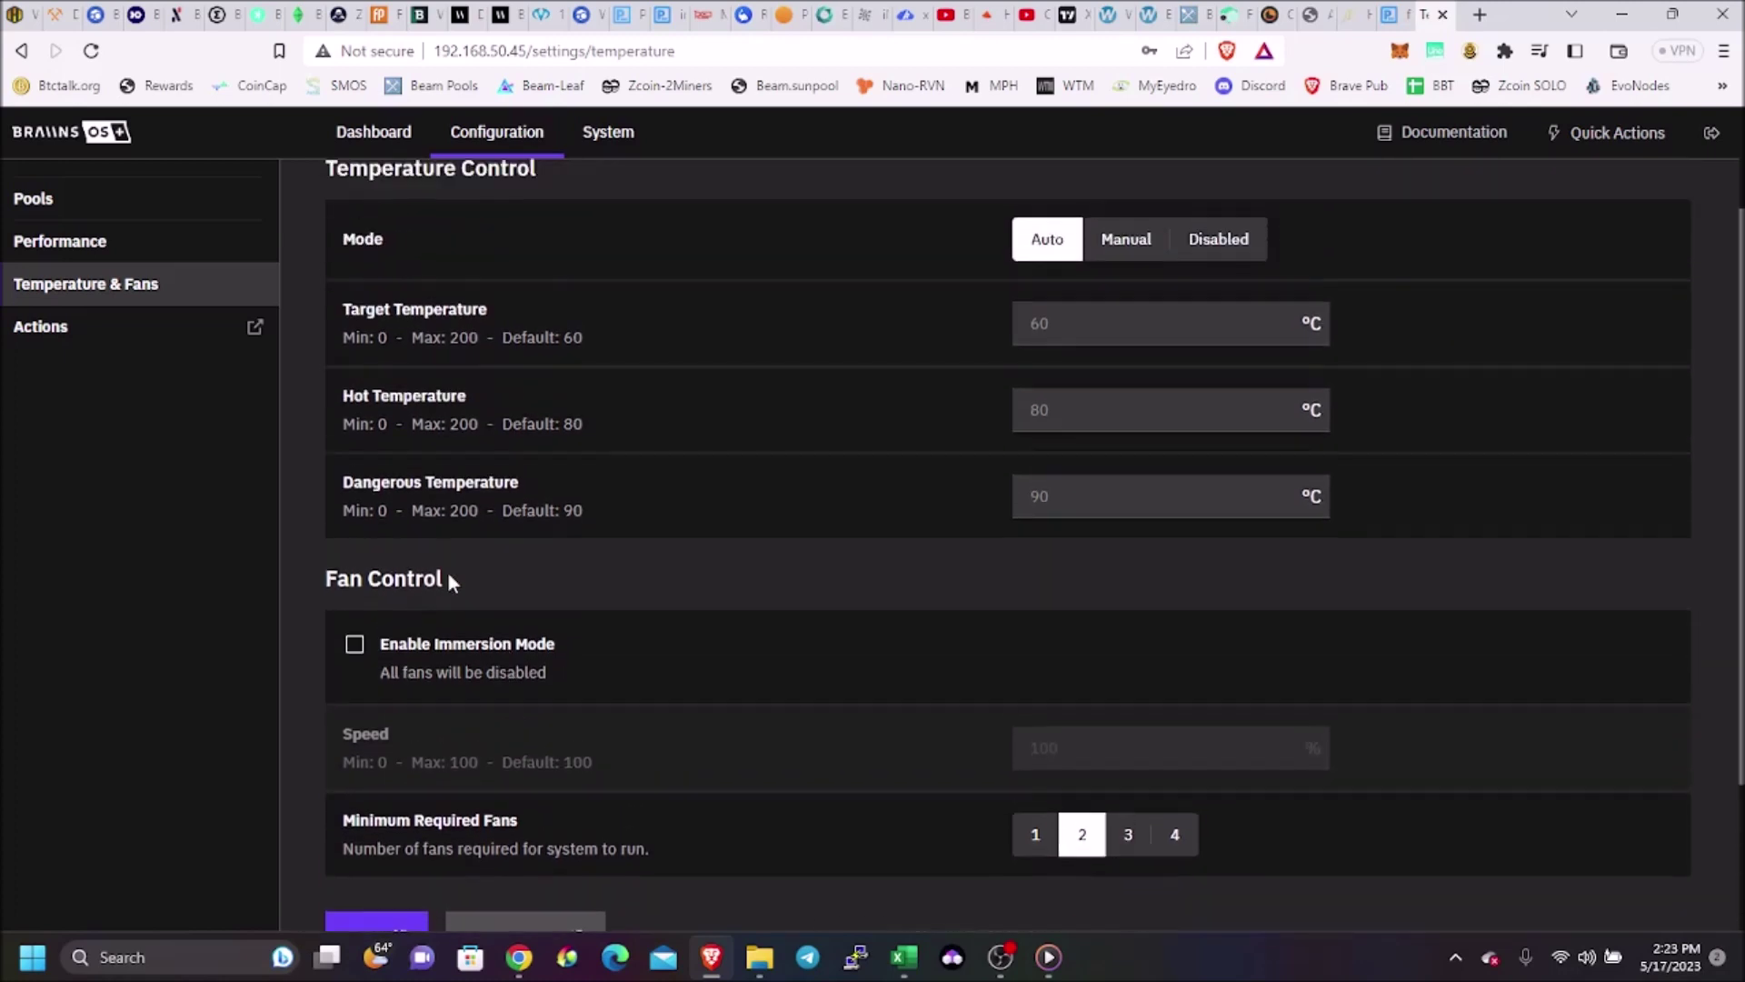
pyautogui.click(56, 198)
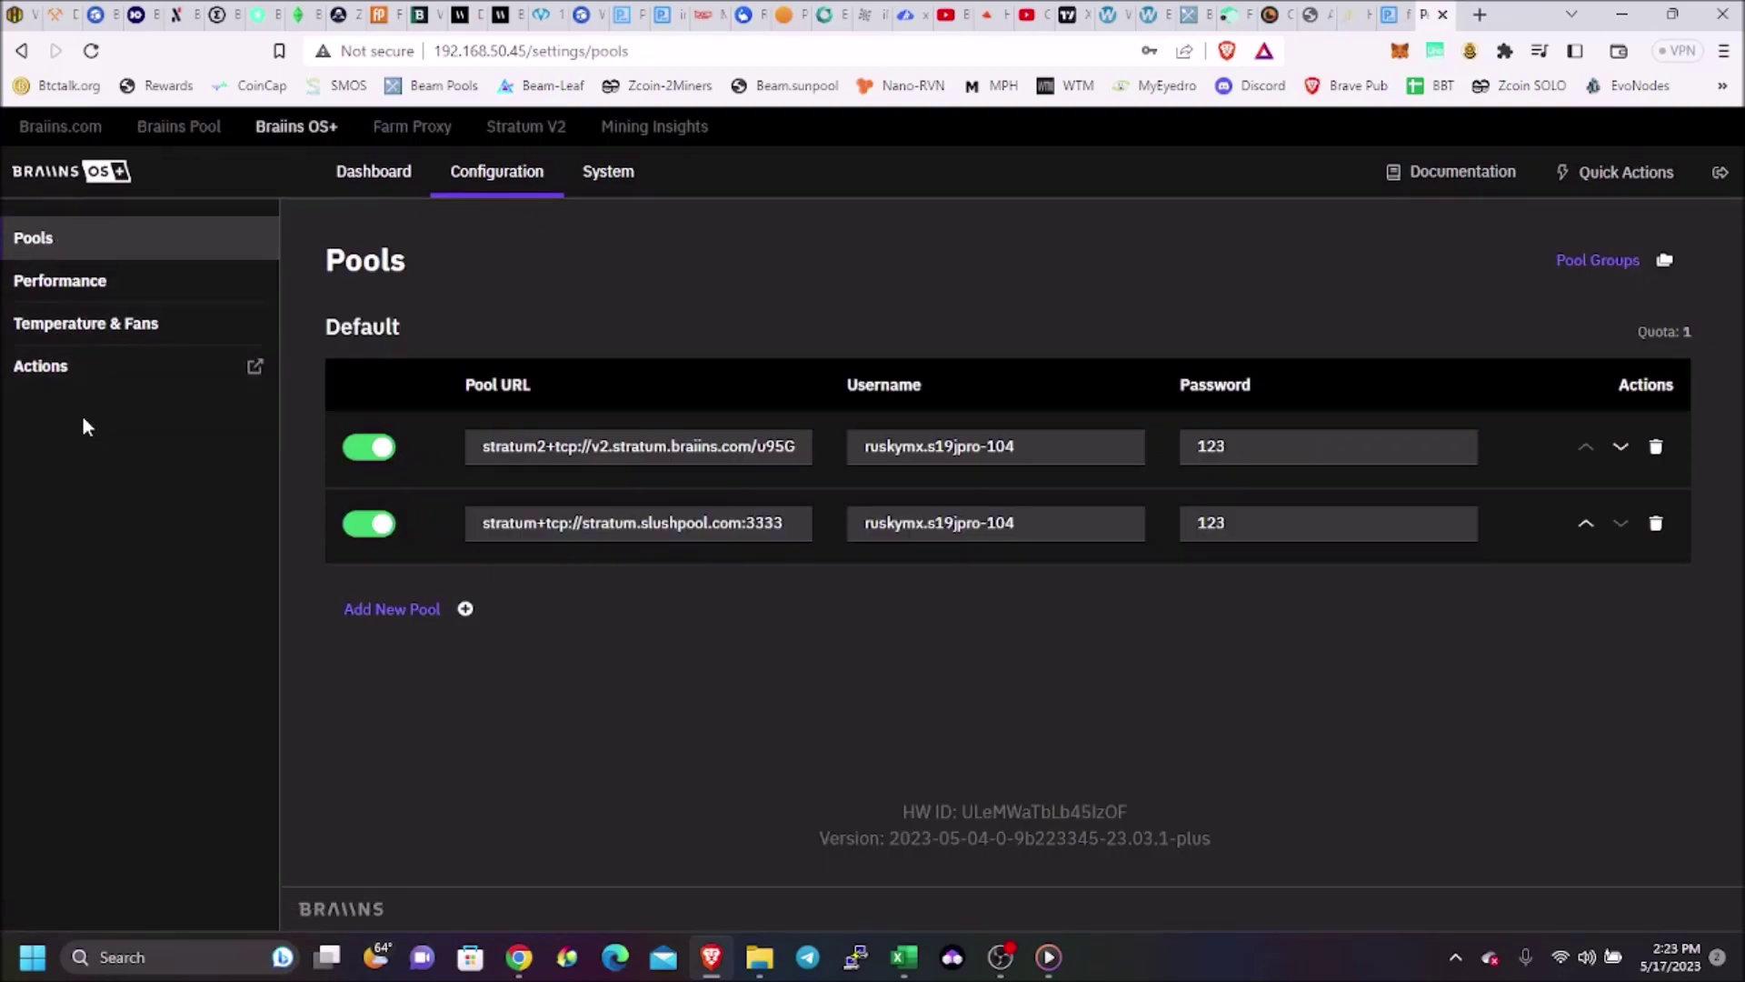
pyautogui.click(98, 284)
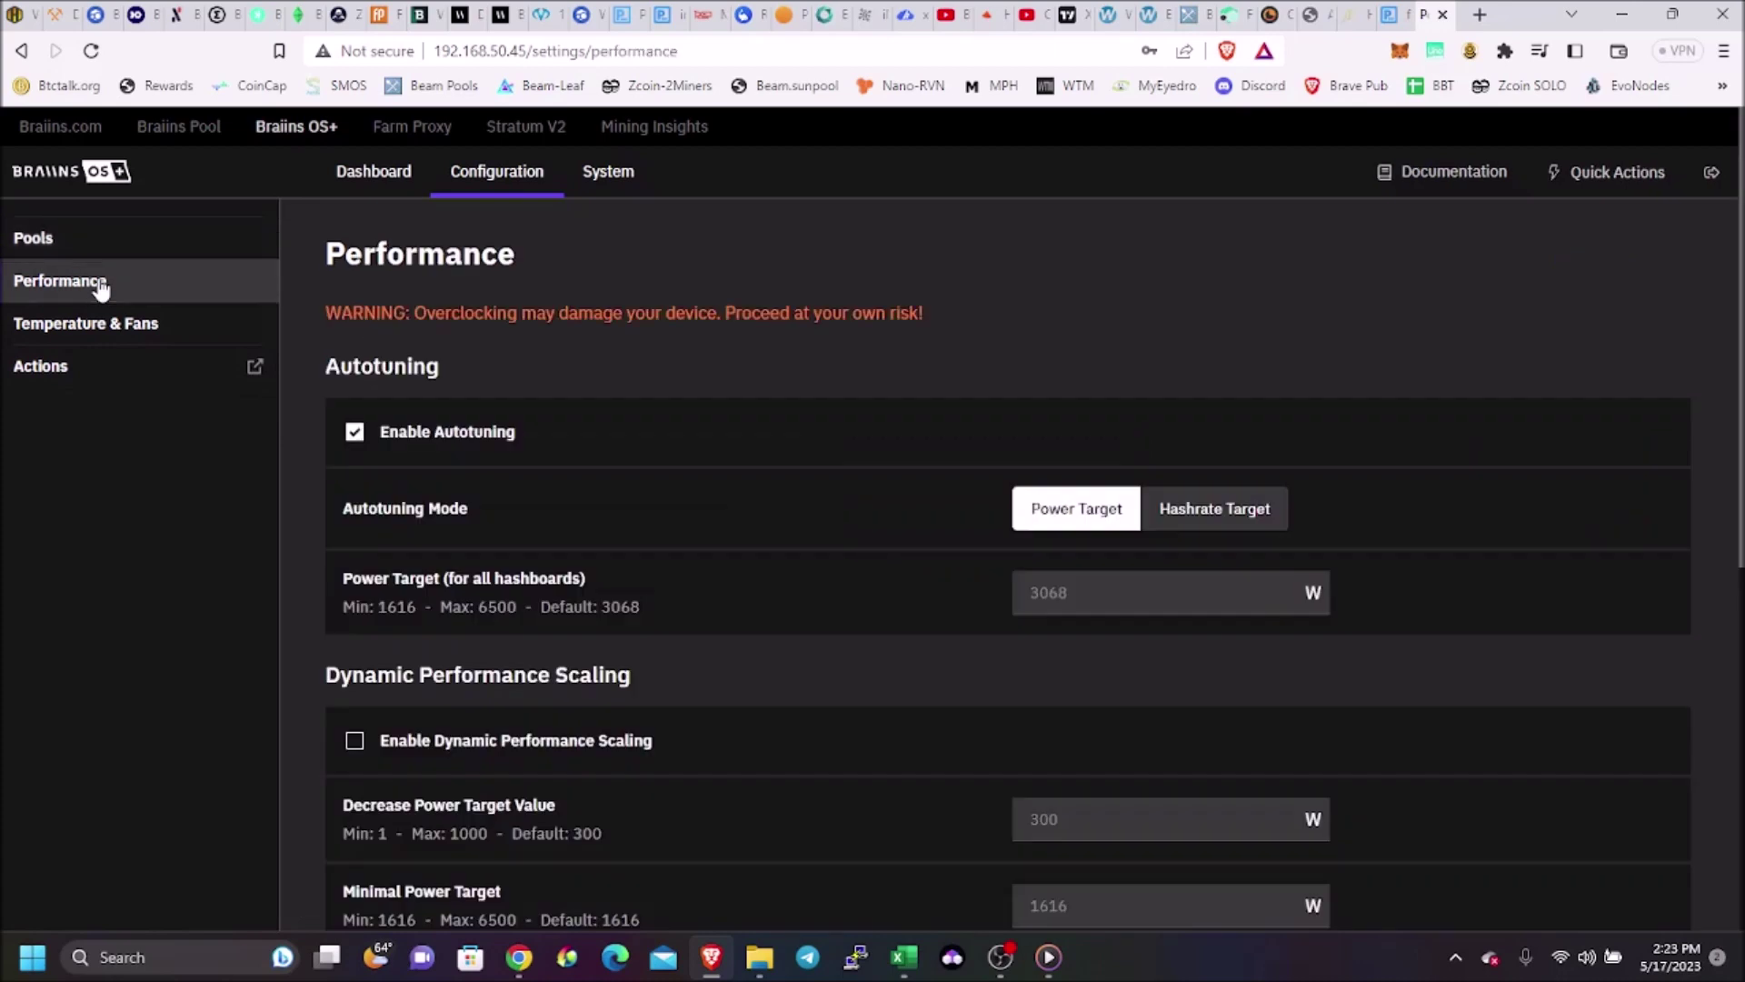
# Return to the Dashboard and inspect the hashrate chart, now near 95.43 TH/s
pyautogui.click(392, 175)
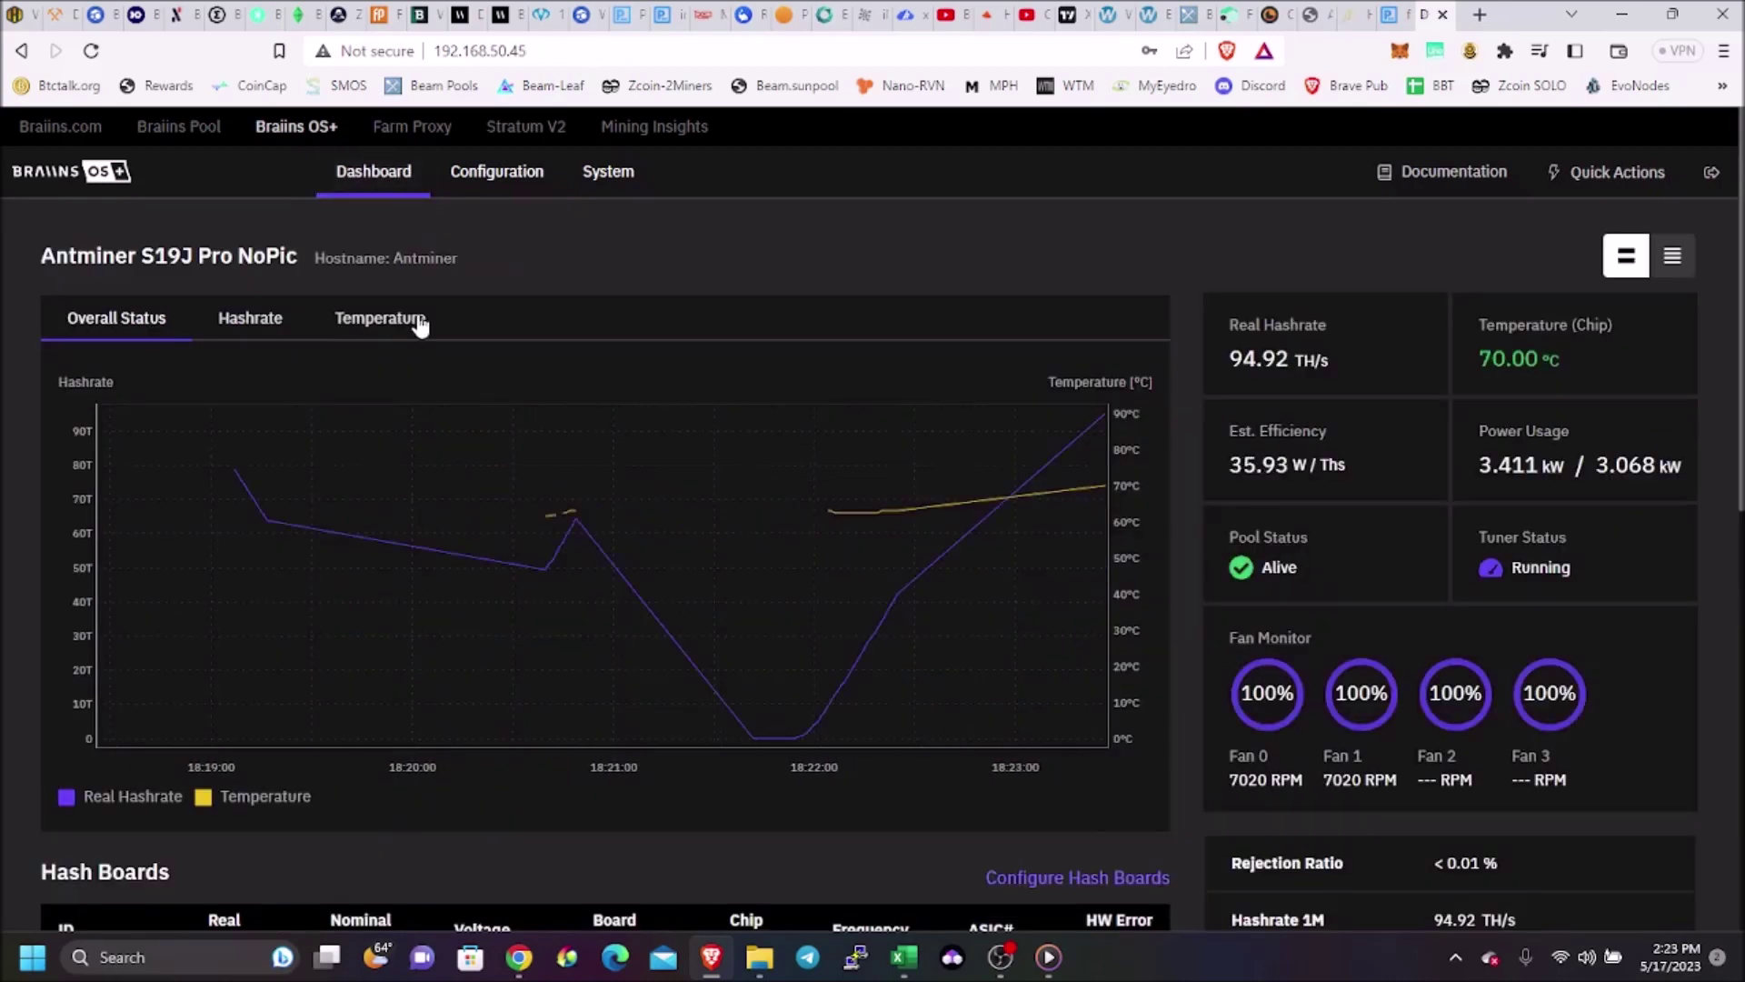
pyautogui.moveTo(415, 505)
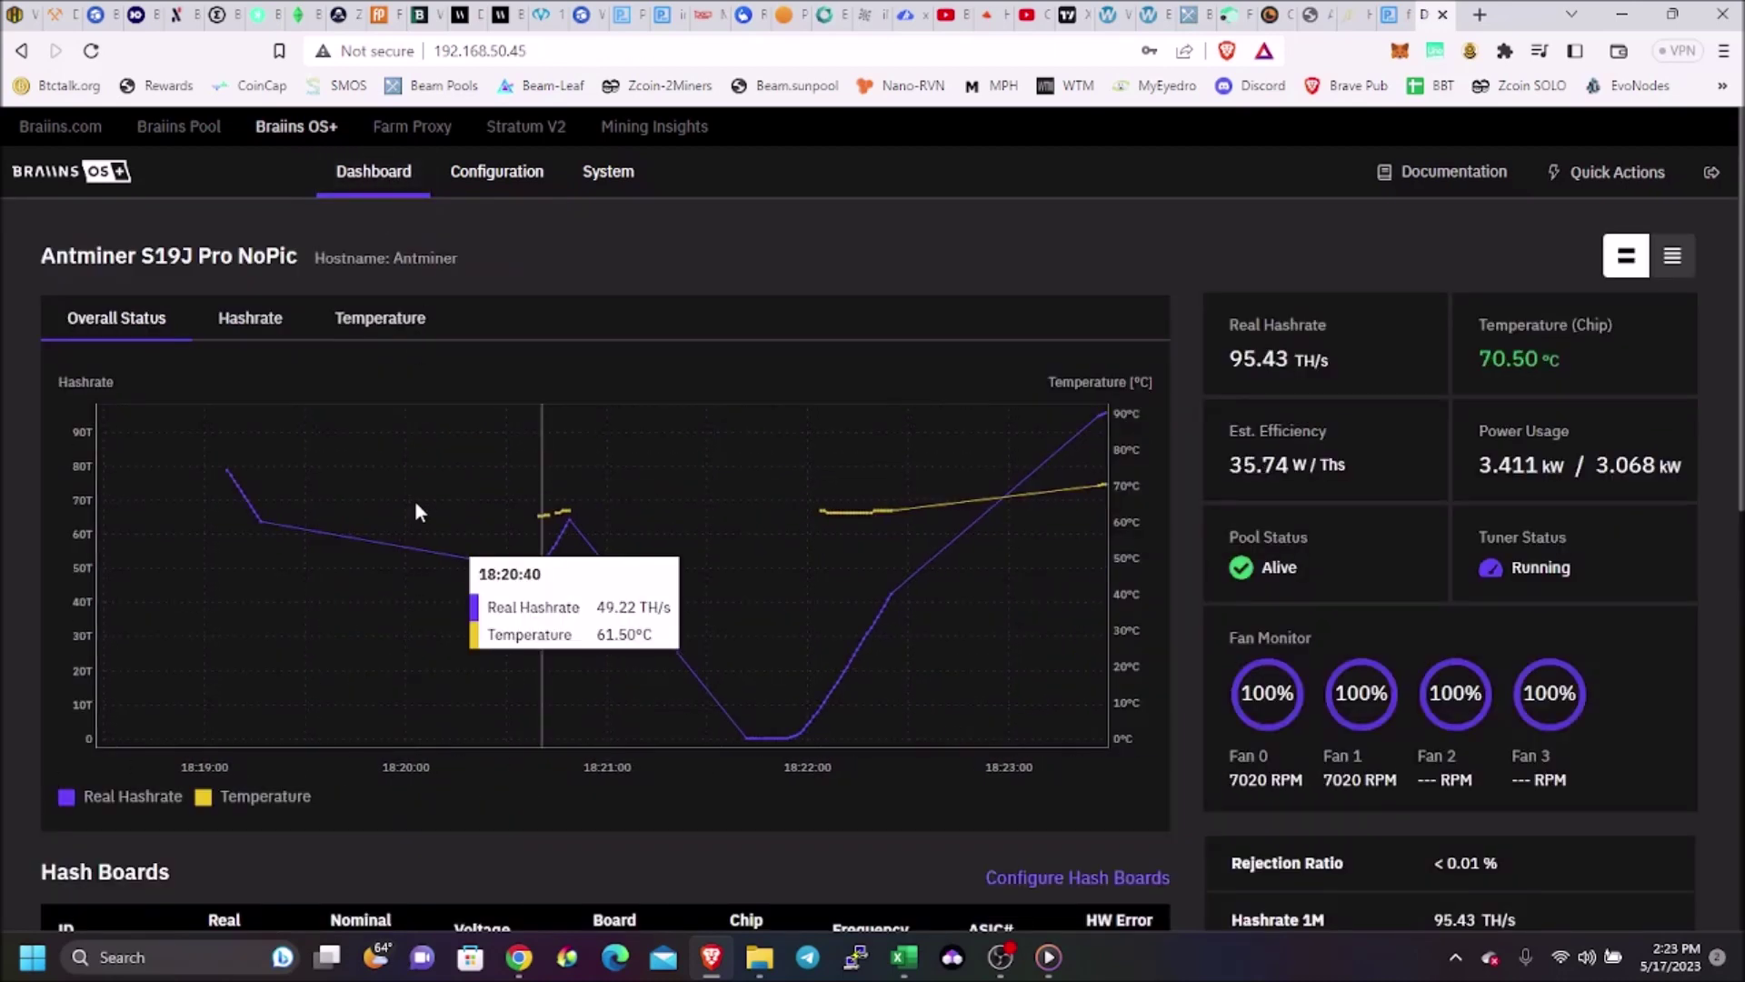